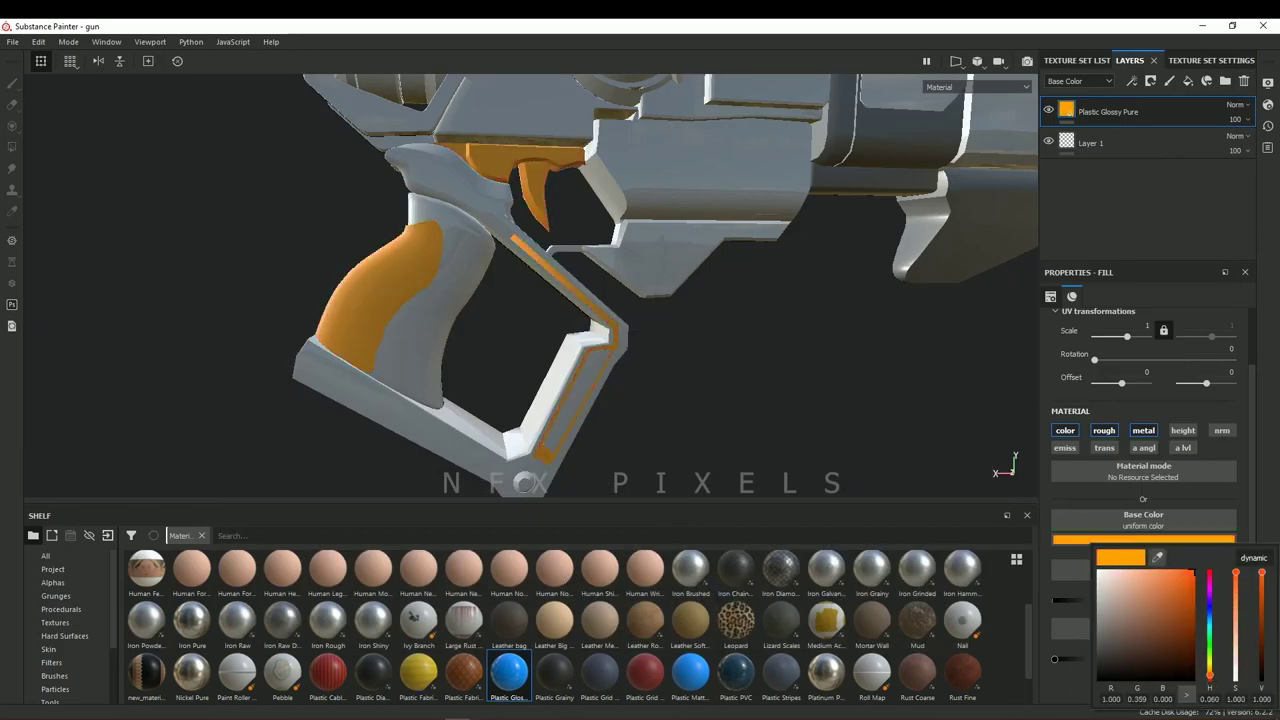
Snap Painter beside the concept image and orbit the gun to show more of the barrel
key(super+Left)
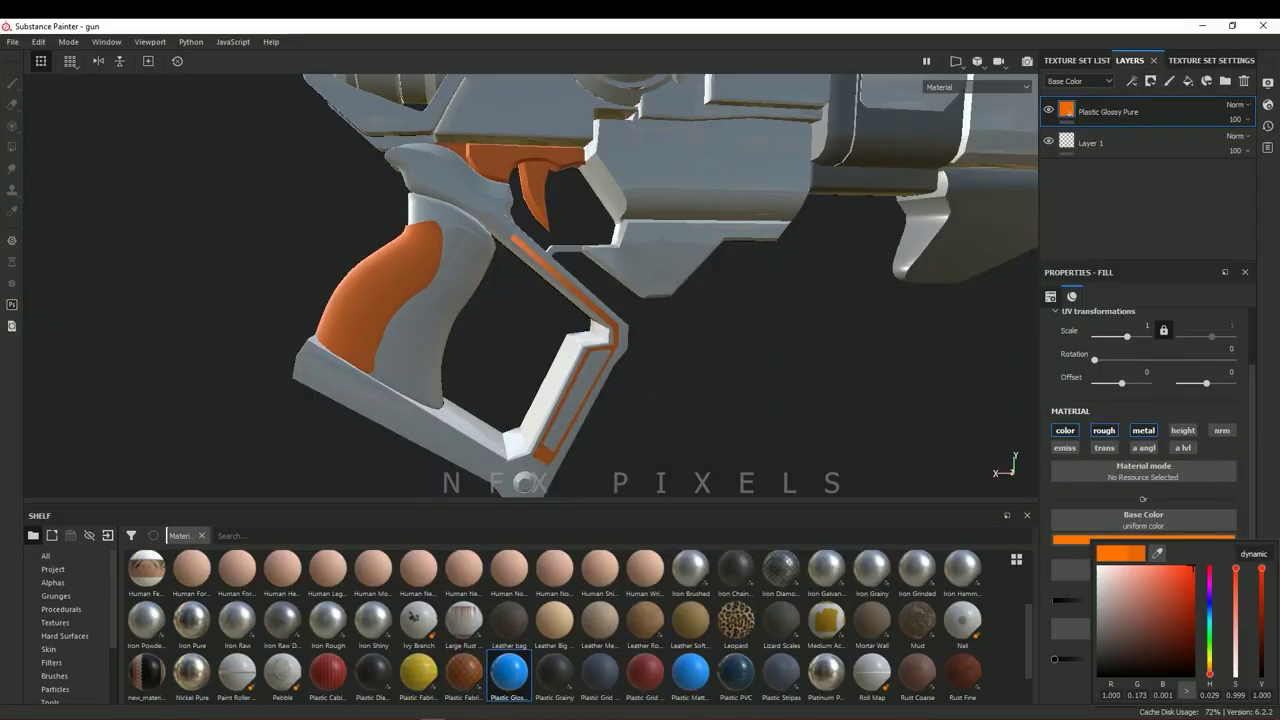
alt+drag(520, 483, 425, 477)
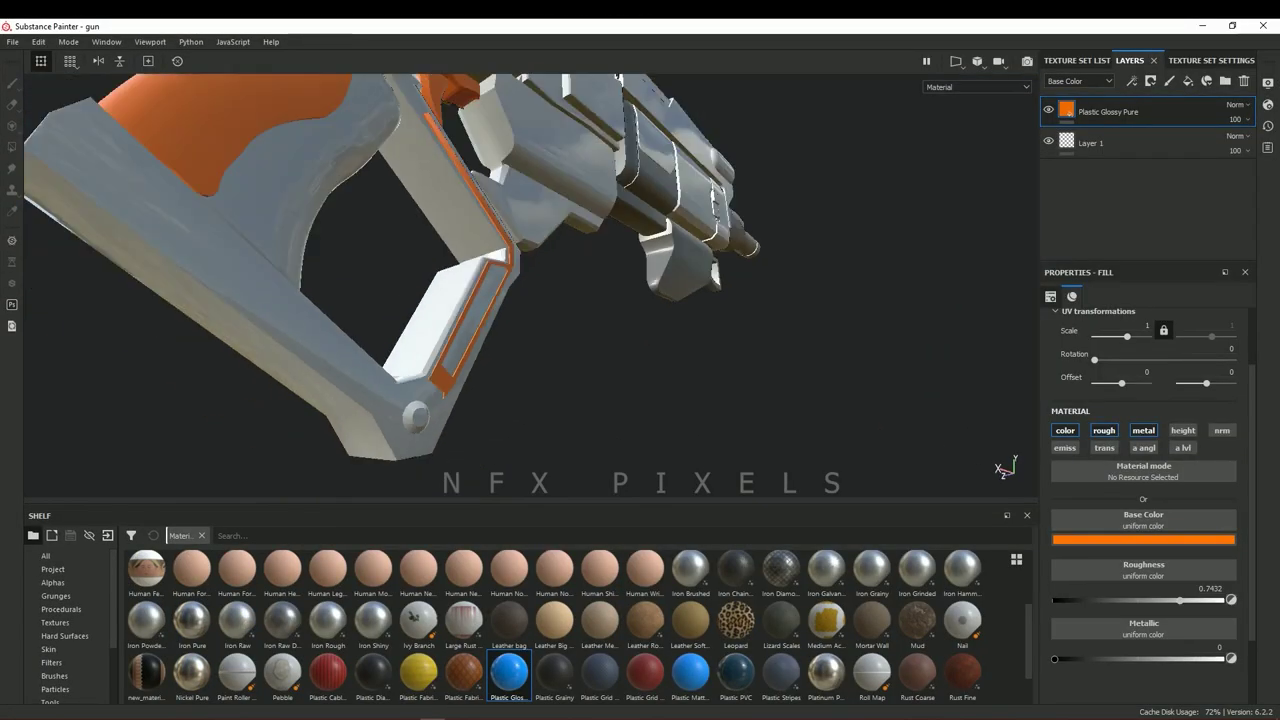
Polygon-fill the dark frame and lower panels into the mask and bring up shader settings
key(4)
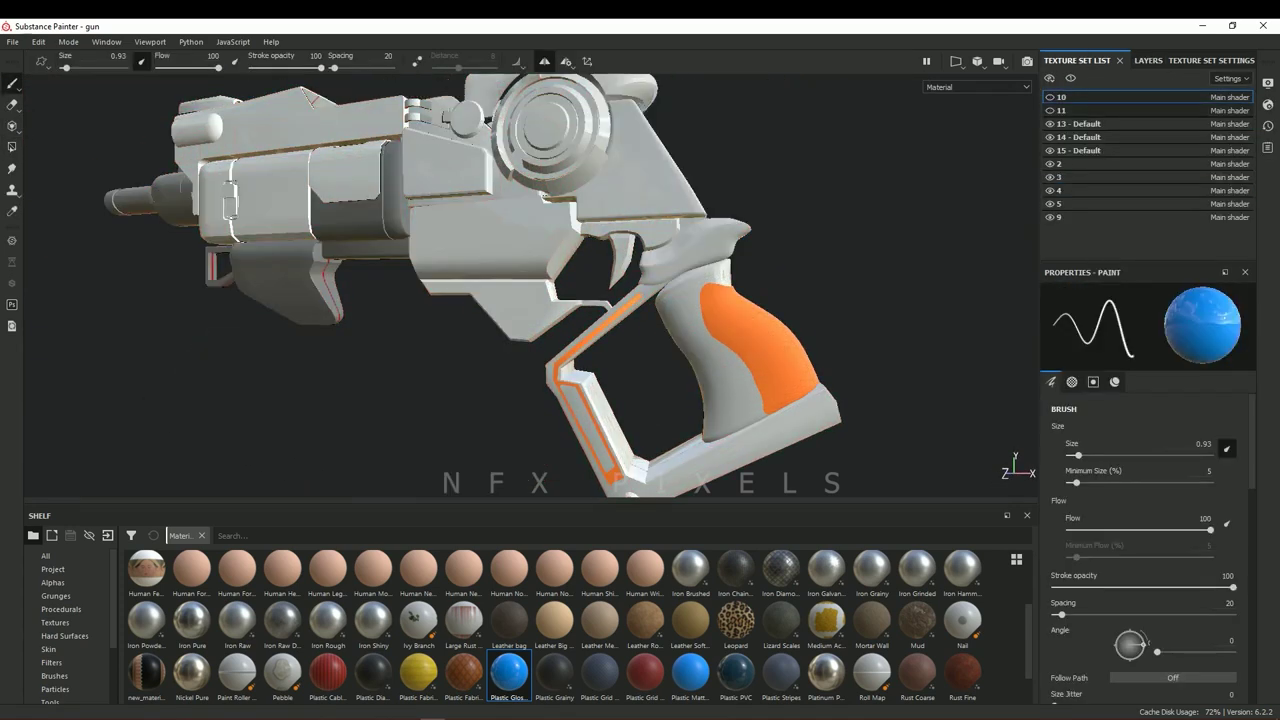
key(1)
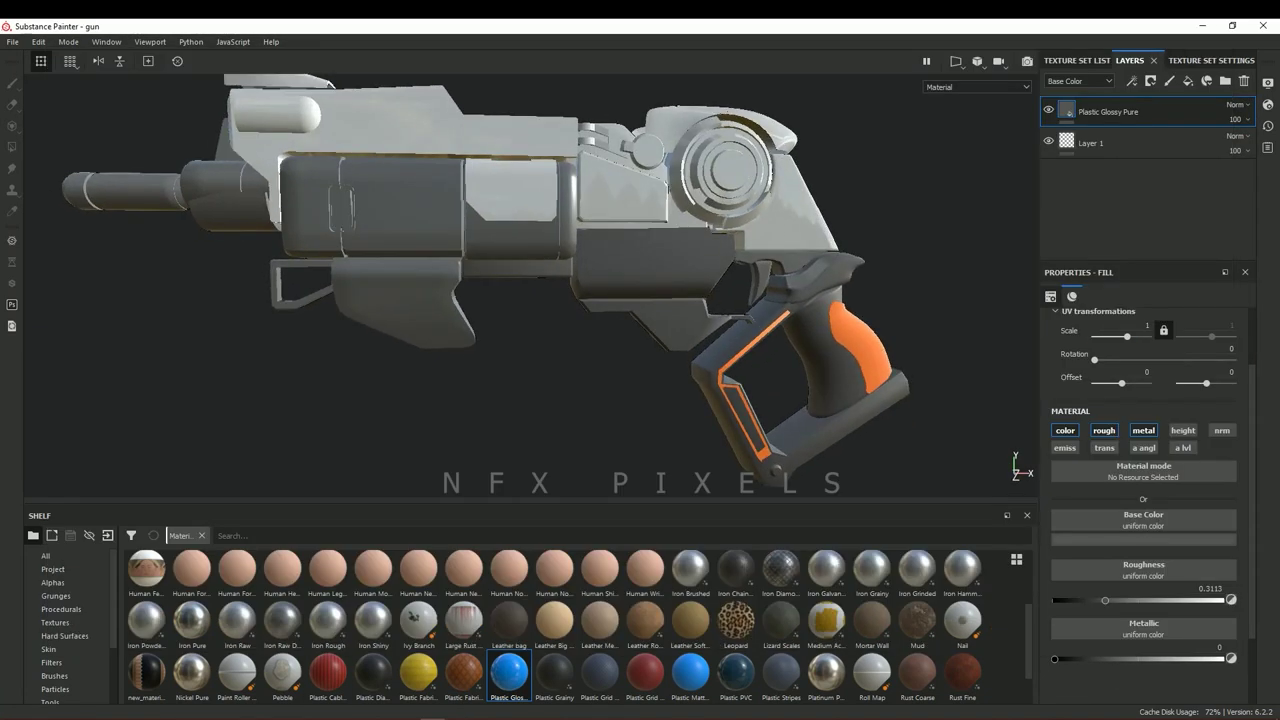
click(150, 41)
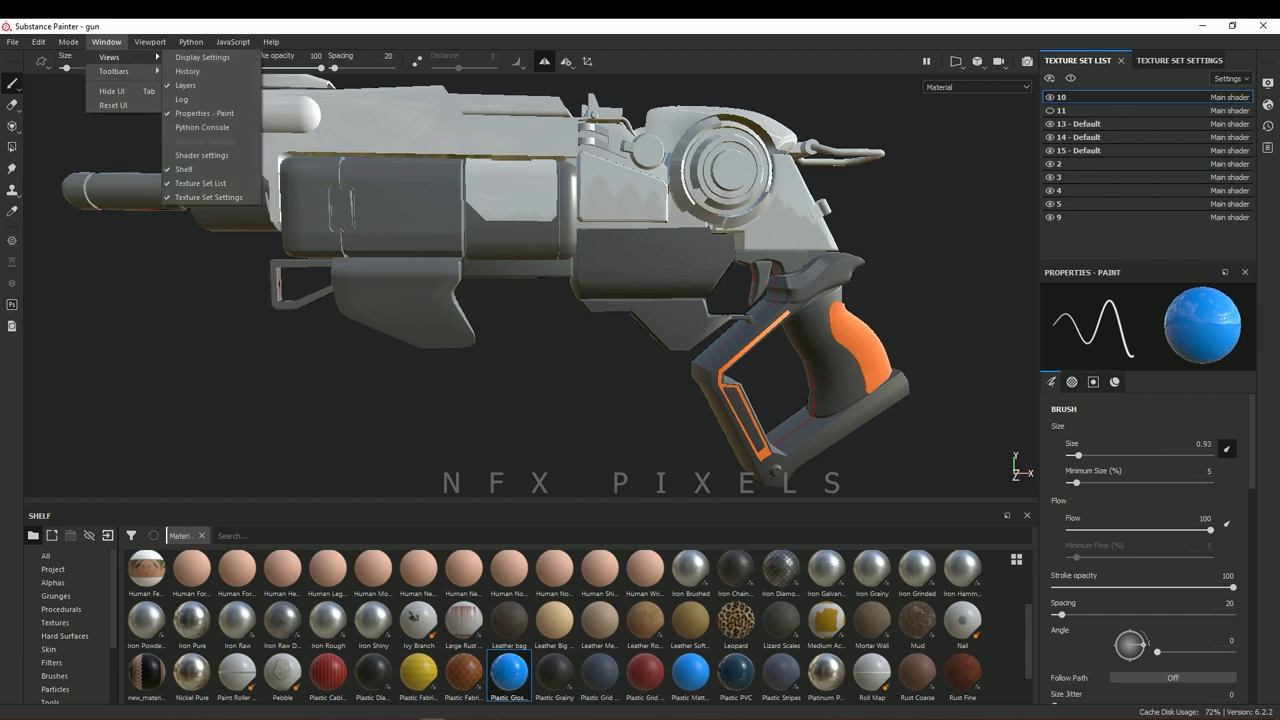
click(202, 155)
click(106, 41)
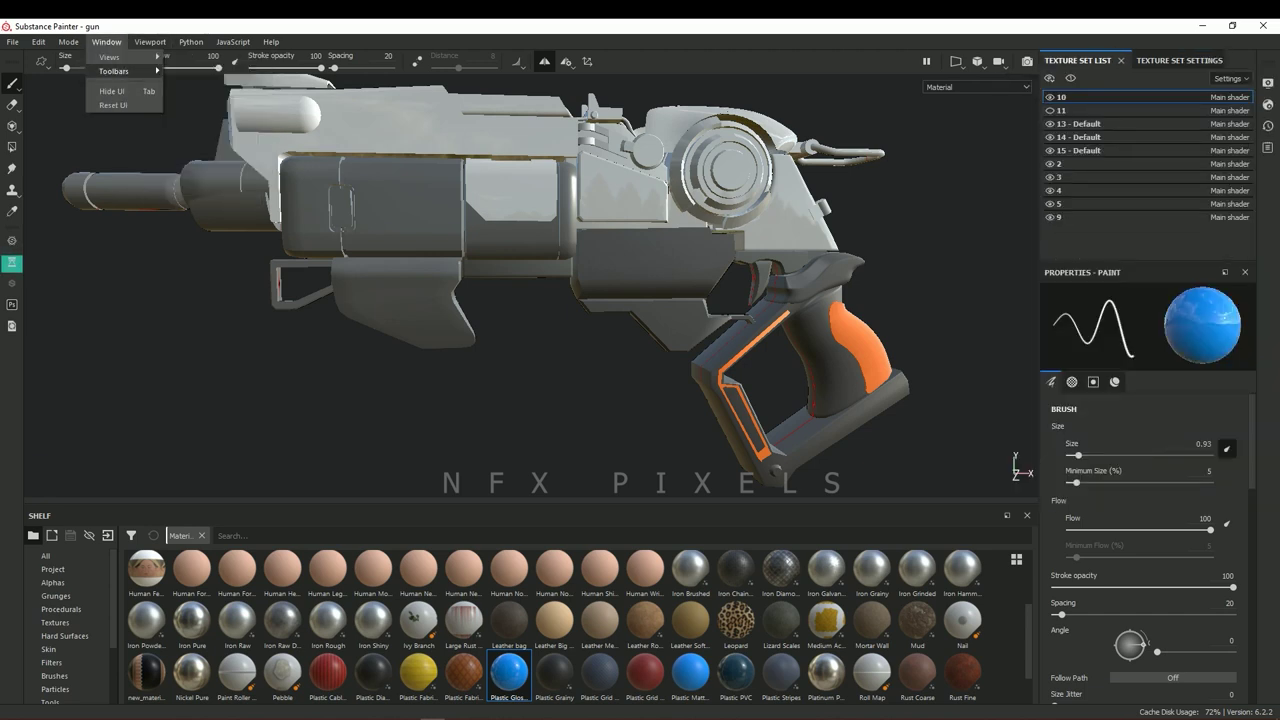
click(202, 155)
Save the project and tint the near-black colour slightly warm
key(ctrl+s)
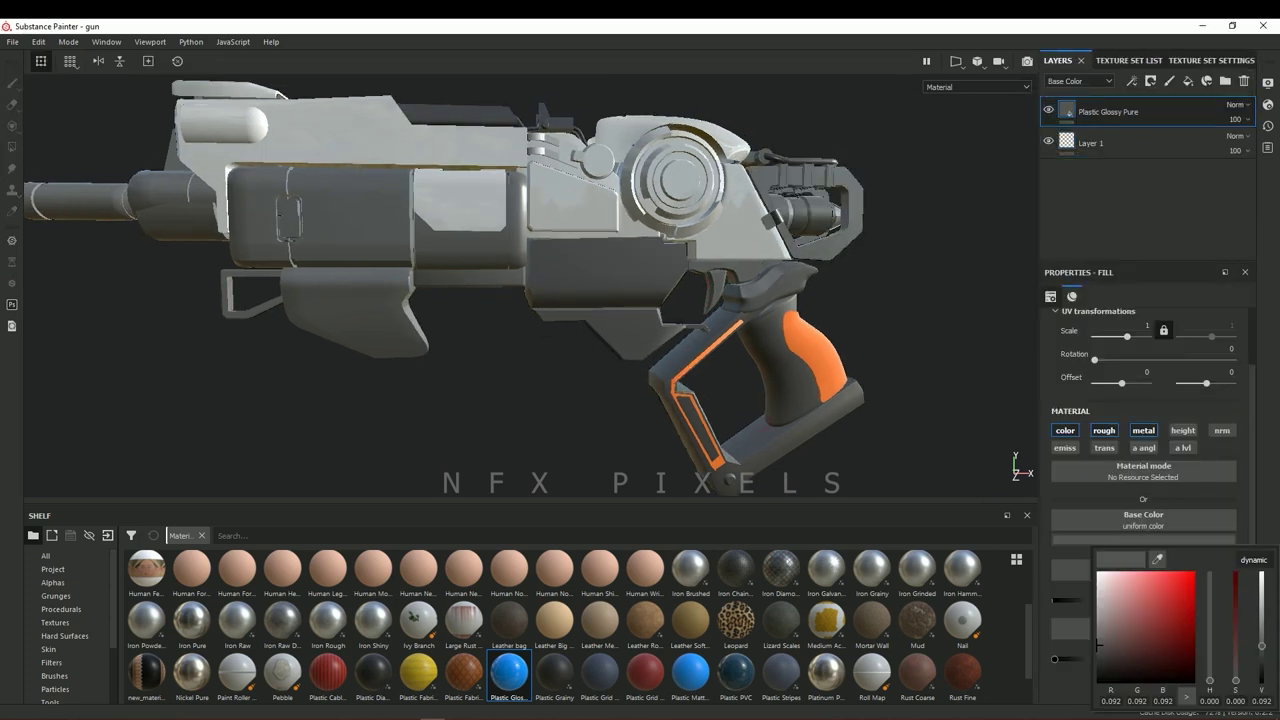
drag(1209, 679, 1209, 669)
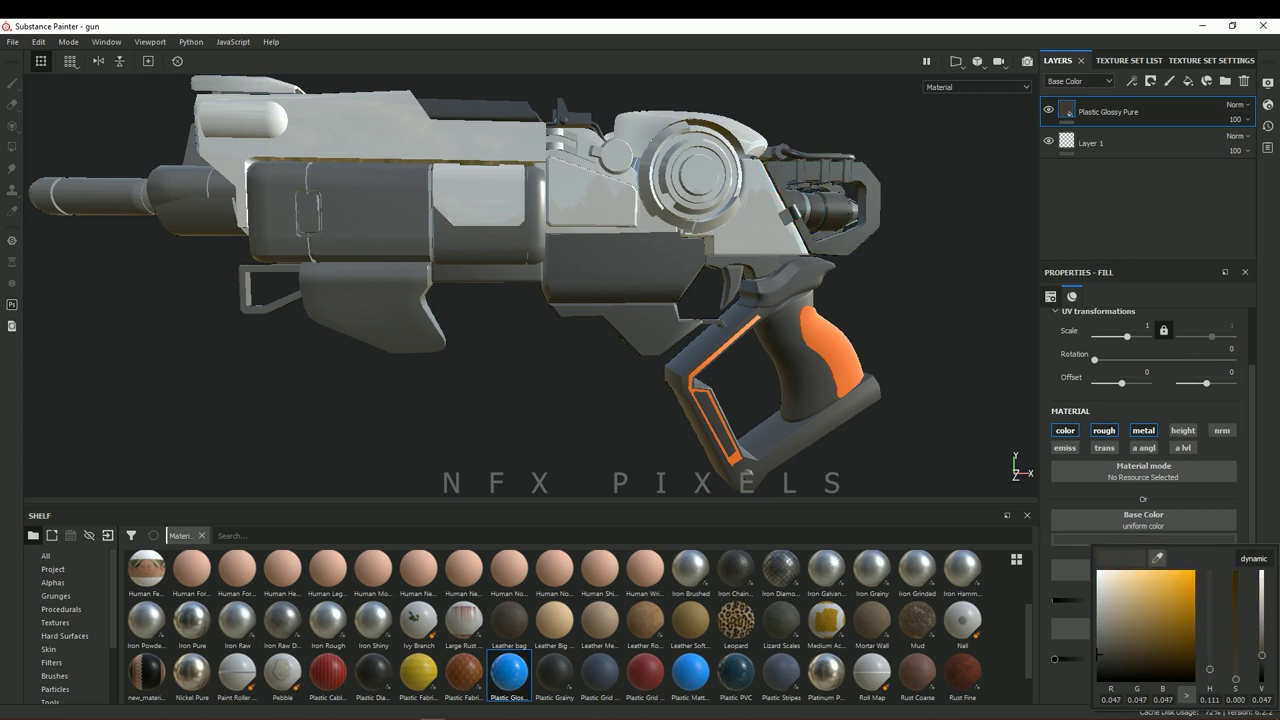
key(ctrl)
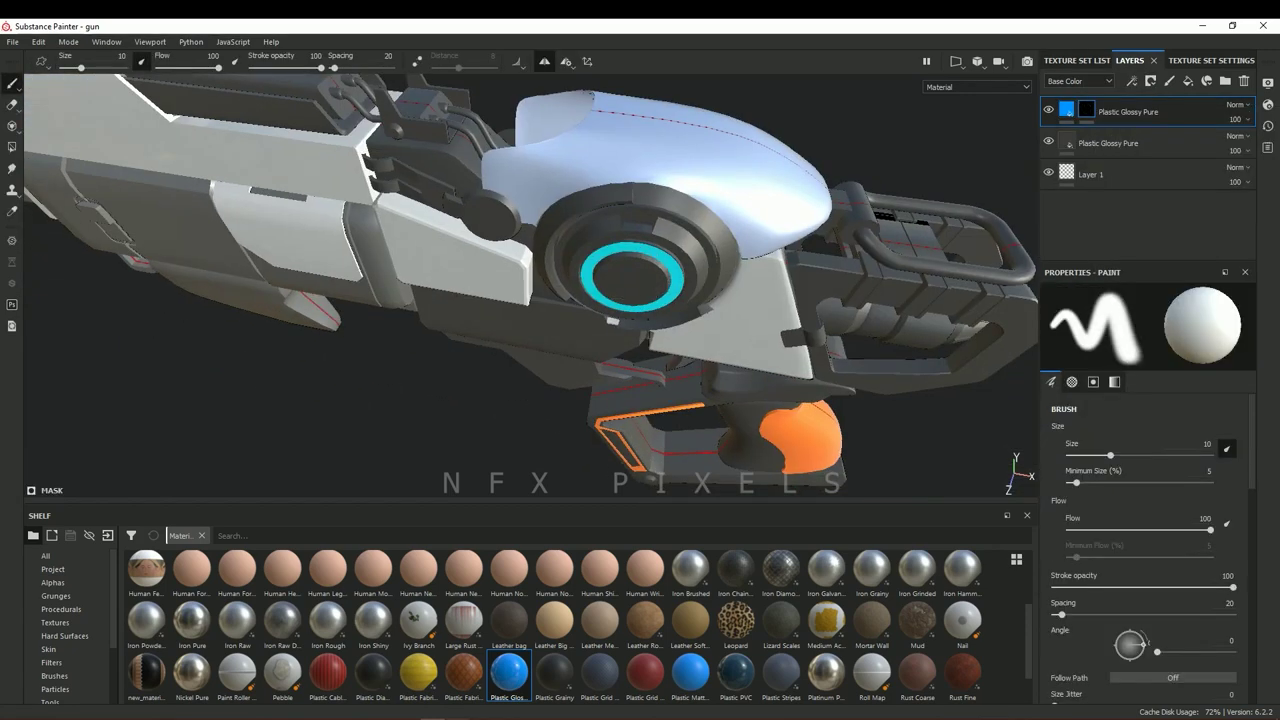
Polygon-fill the emblem ring cyan and the two cables blue and orange in their masks
key(4)
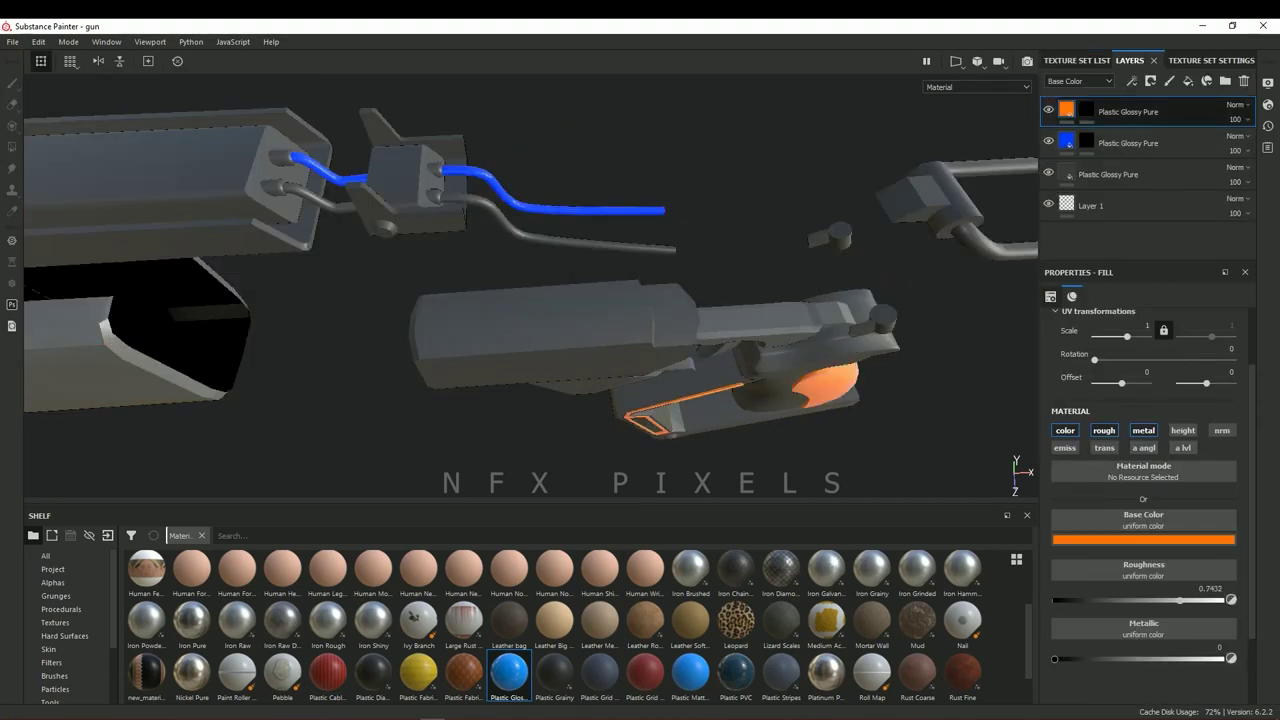
key(4)
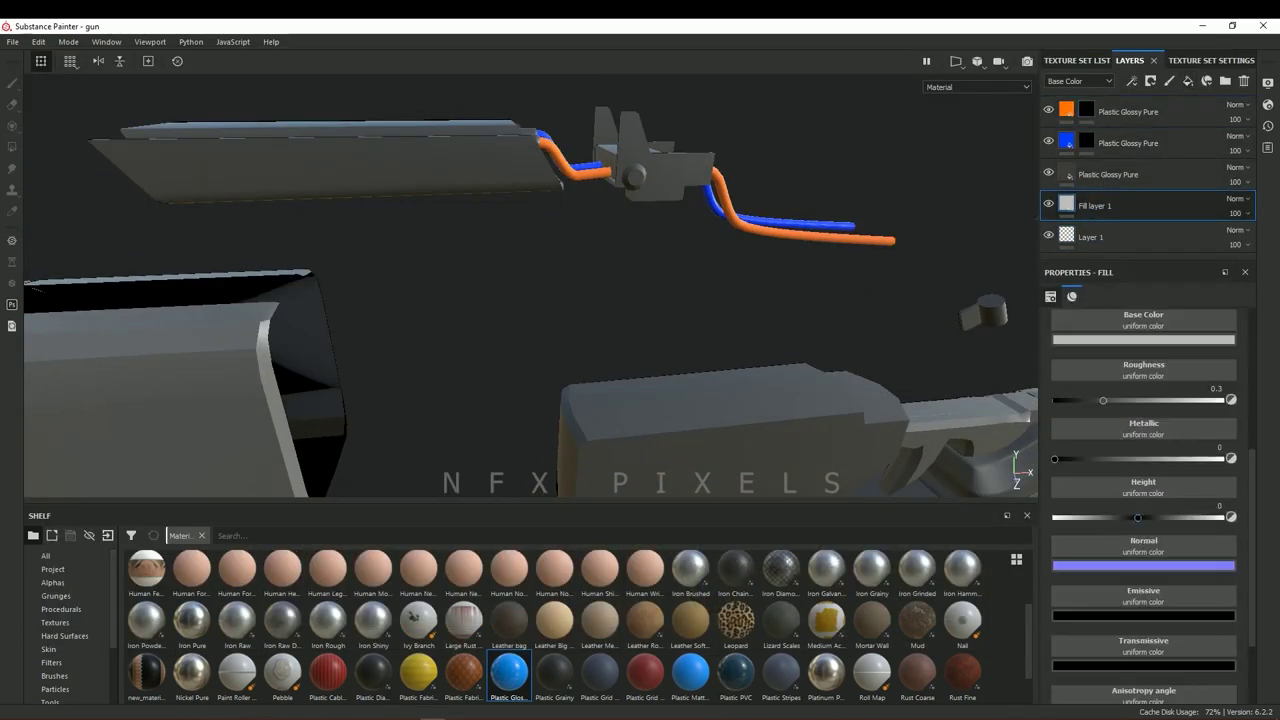
Add a black mask to Fill layer 1, raise its height to 1 and pick the Circle Bump alpha
right_click(1115, 205)
click(1100, 45)
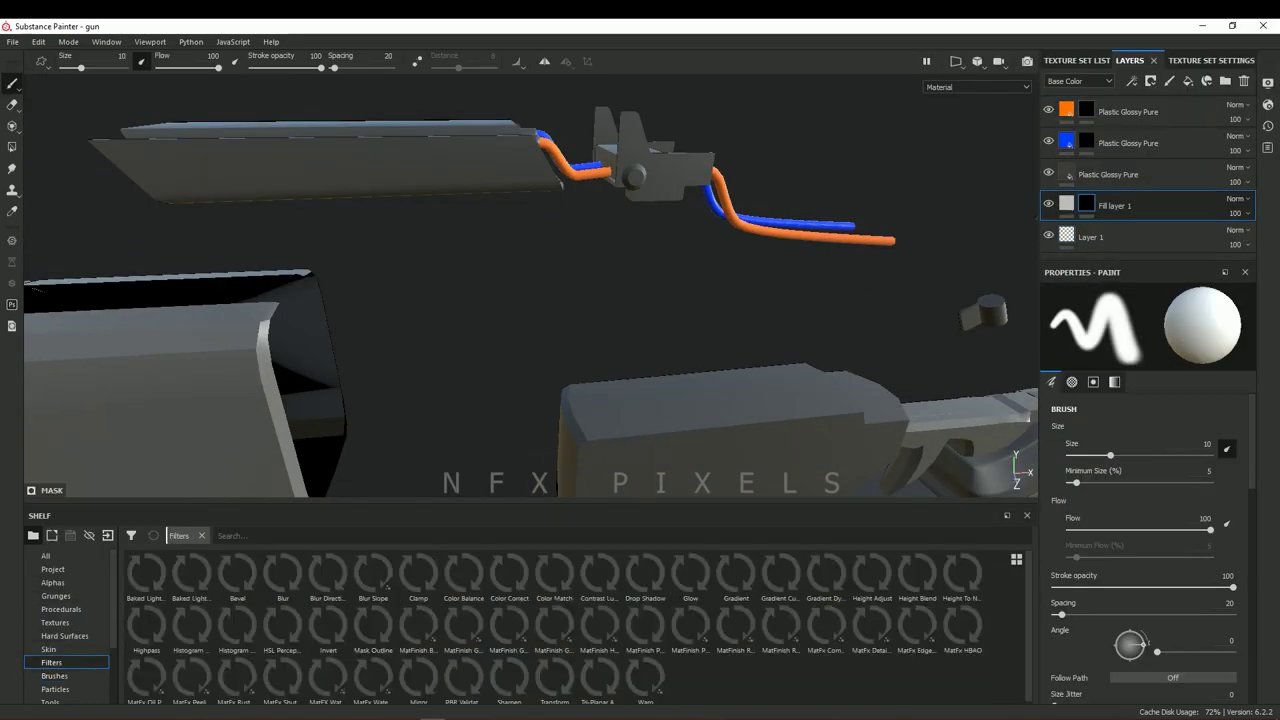
click(64, 556)
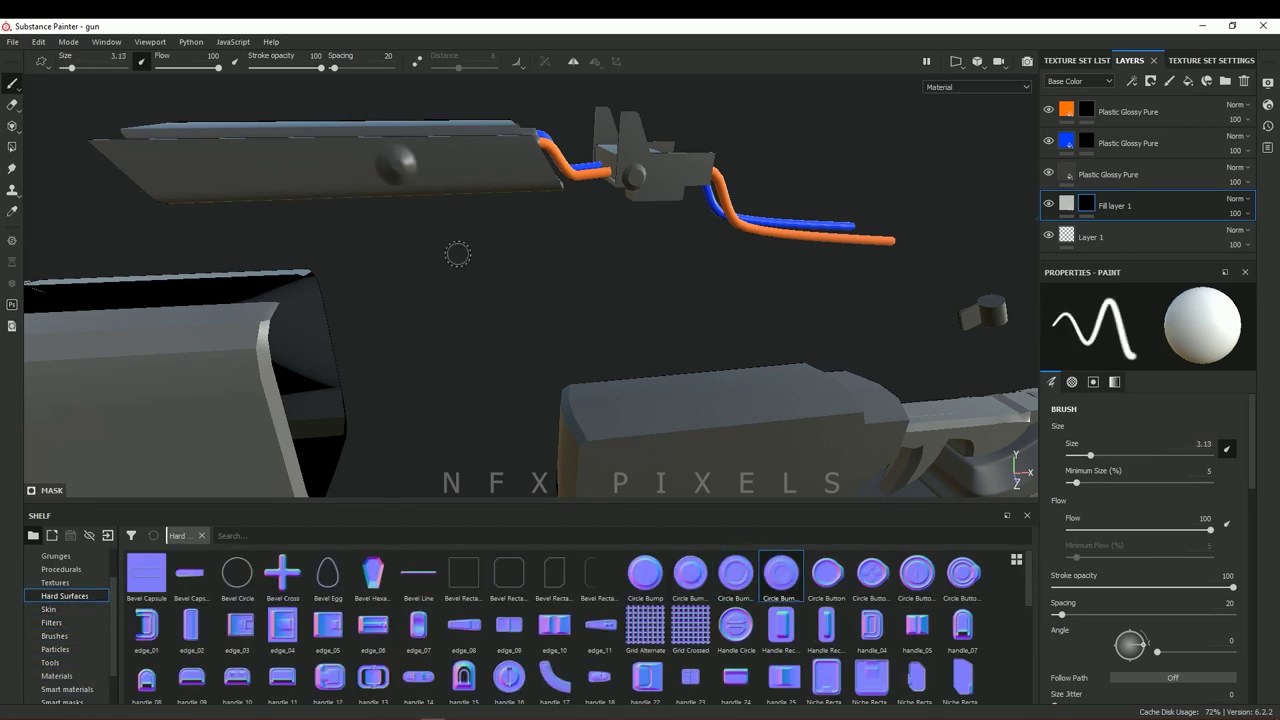
click(1066, 203)
click(735, 573)
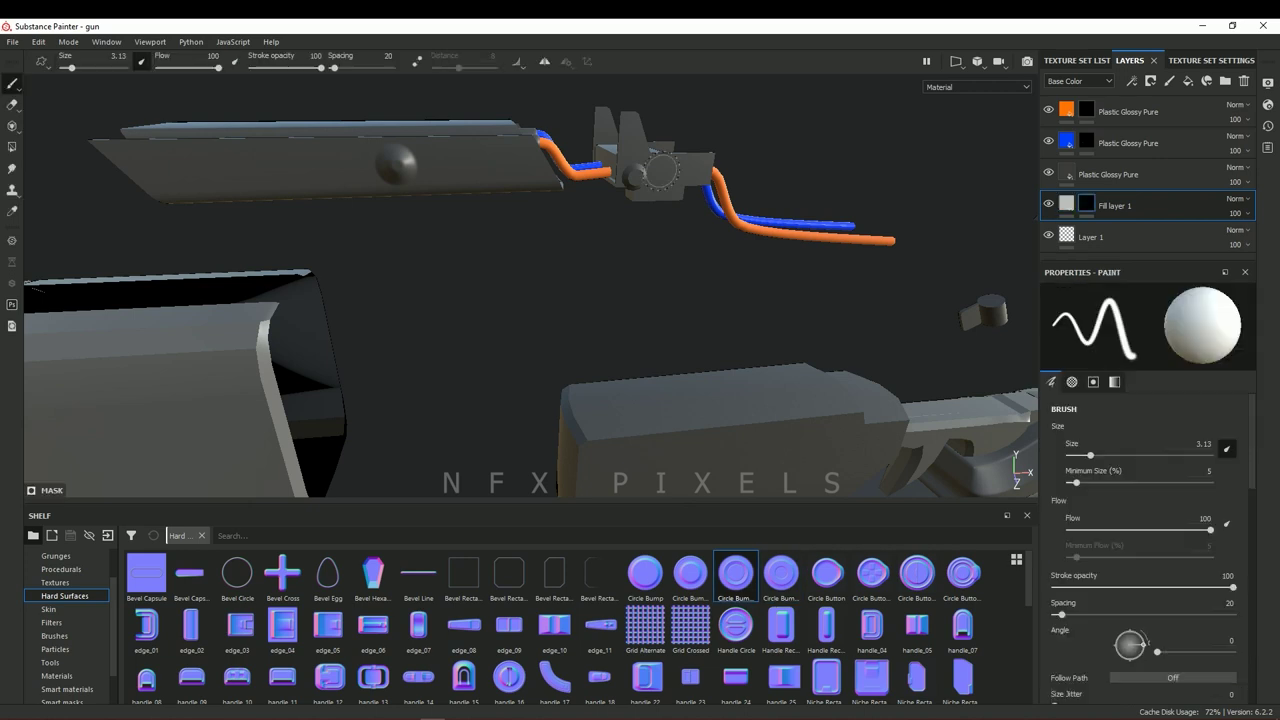
click(1066, 203)
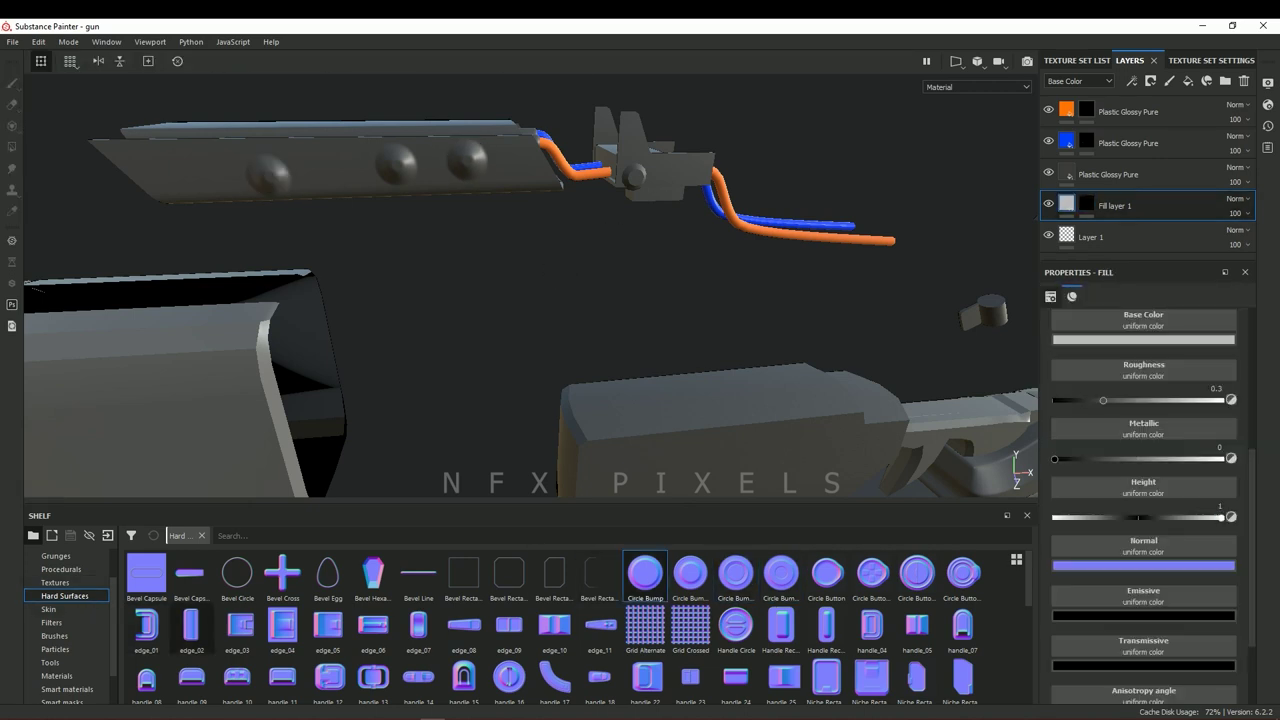
Switch to the Circle Inverted alpha and paint symmetrical hole details on the barrel panel
scroll(550, 620, down, 3)
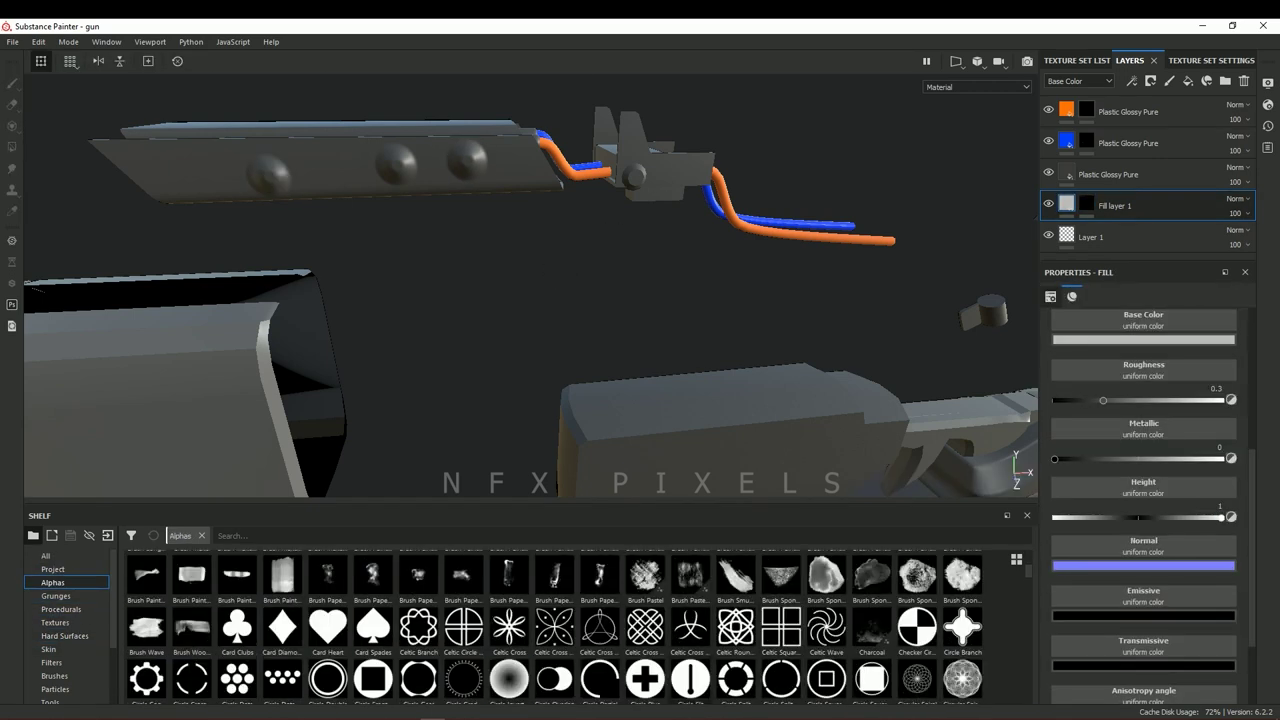
click(509, 673)
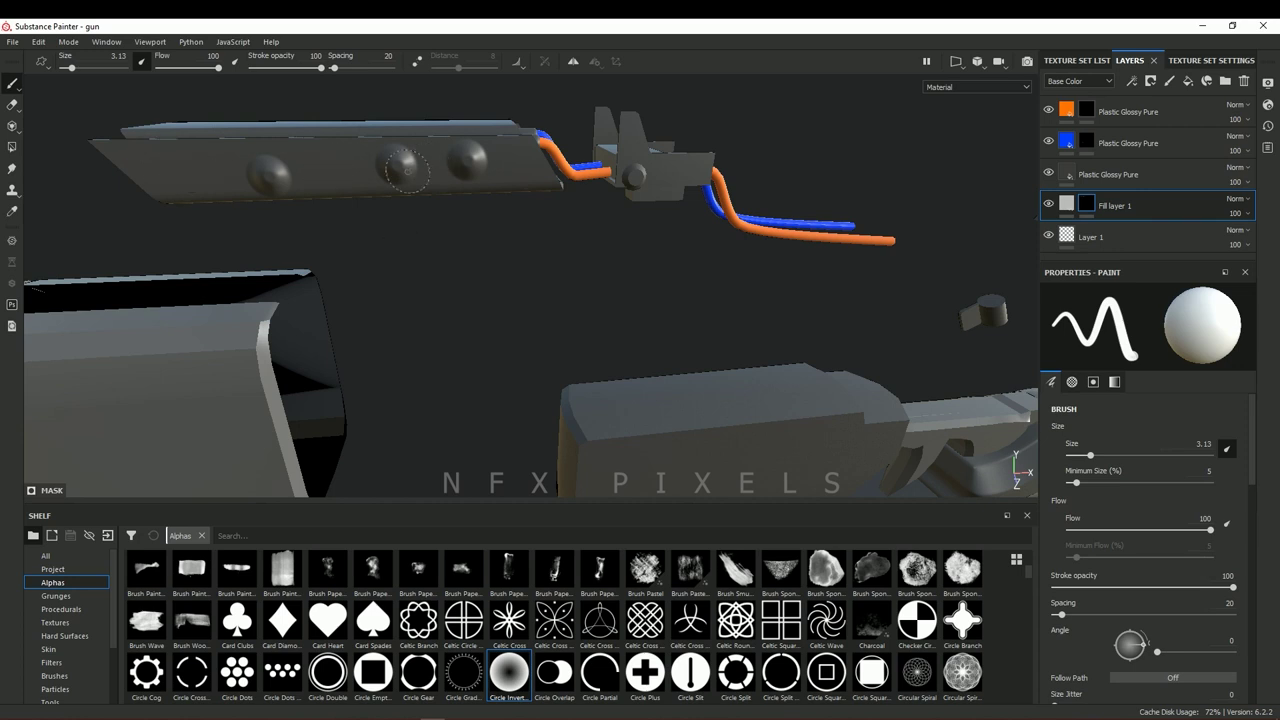
mouse_move(500, 300)
alt+mouse_down()
mouse_move(600, 280)
mouse_move(550, 300)
alt+mouse_up()
key(l)
alt+drag(400, 195, 350, 202)
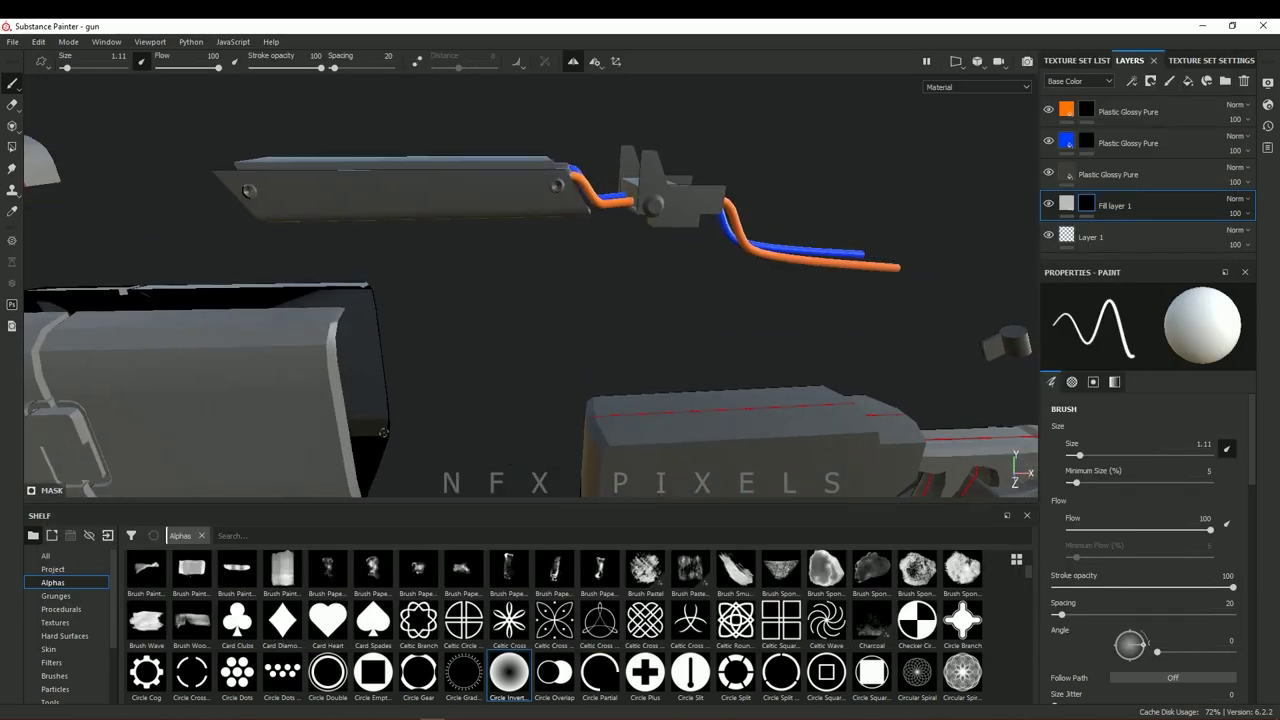
Compare with the concept art while adding bolt details around the receiver, trigger and grip
key(alt+Tab)
key(alt+Tab)
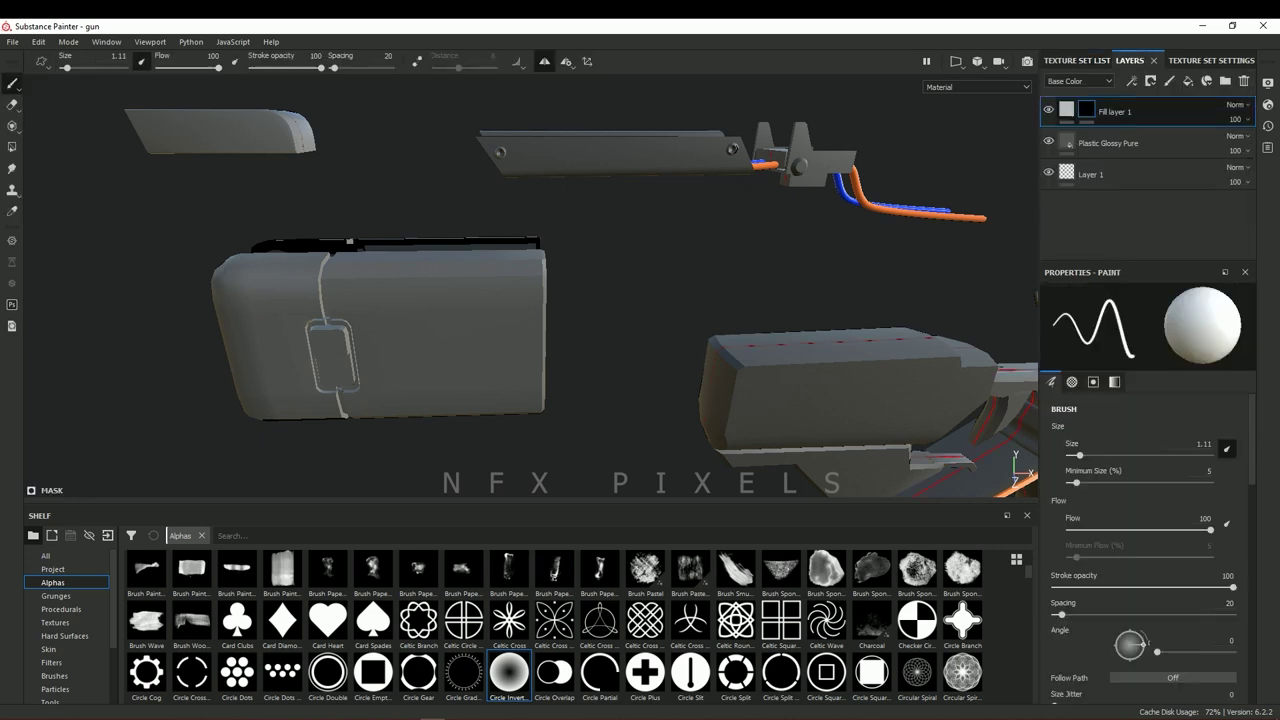
alt+drag(348, 233, 475, 482)
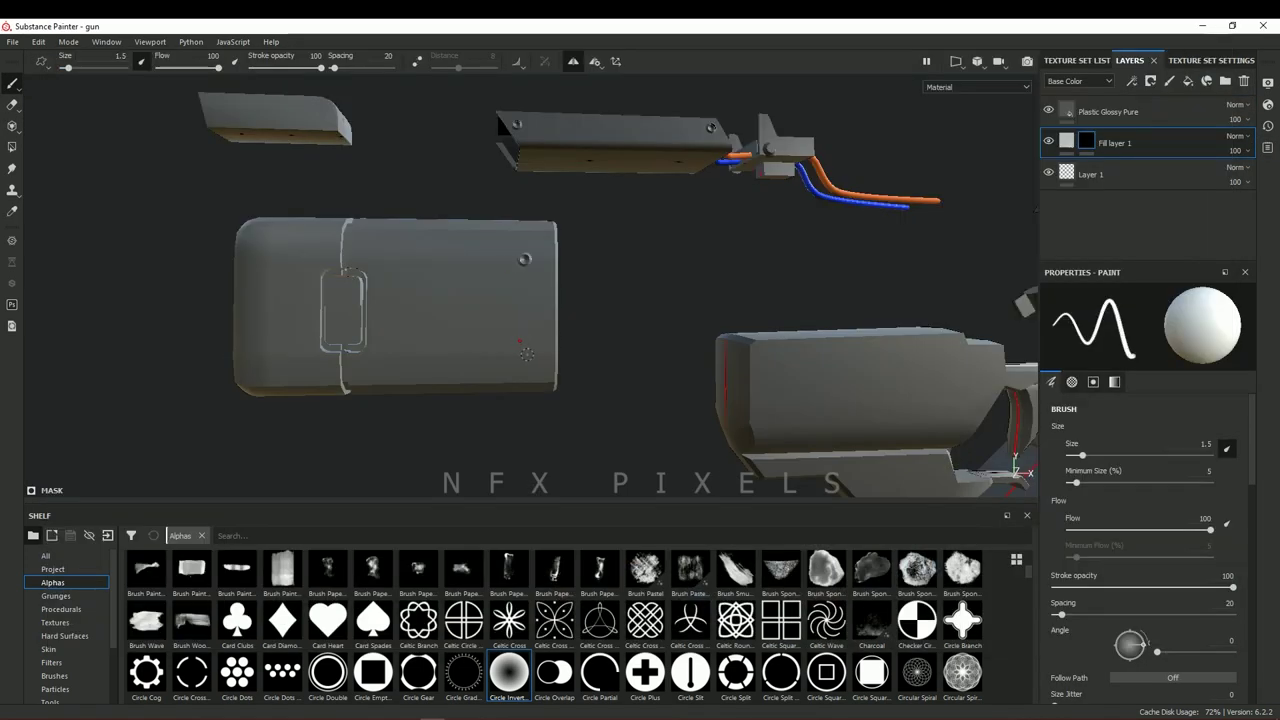
alt+drag(270, 256, 302, 235)
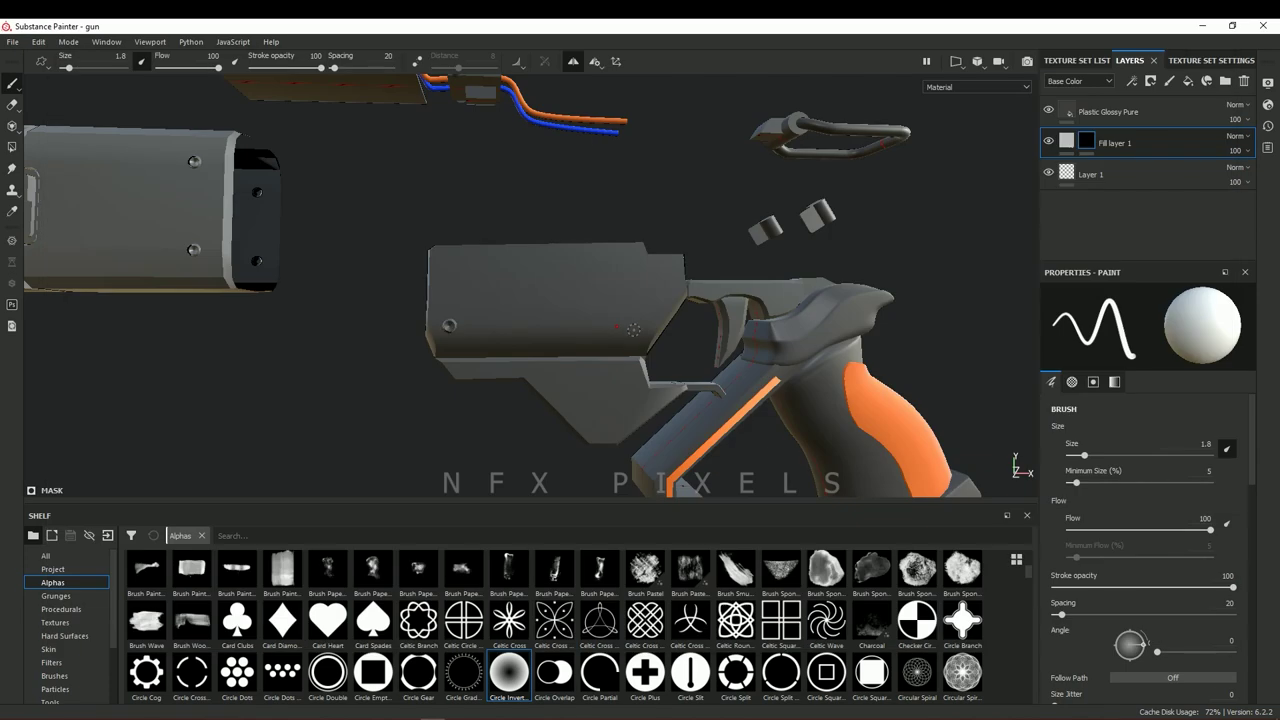
alt+drag(635, 330, 629, 318)
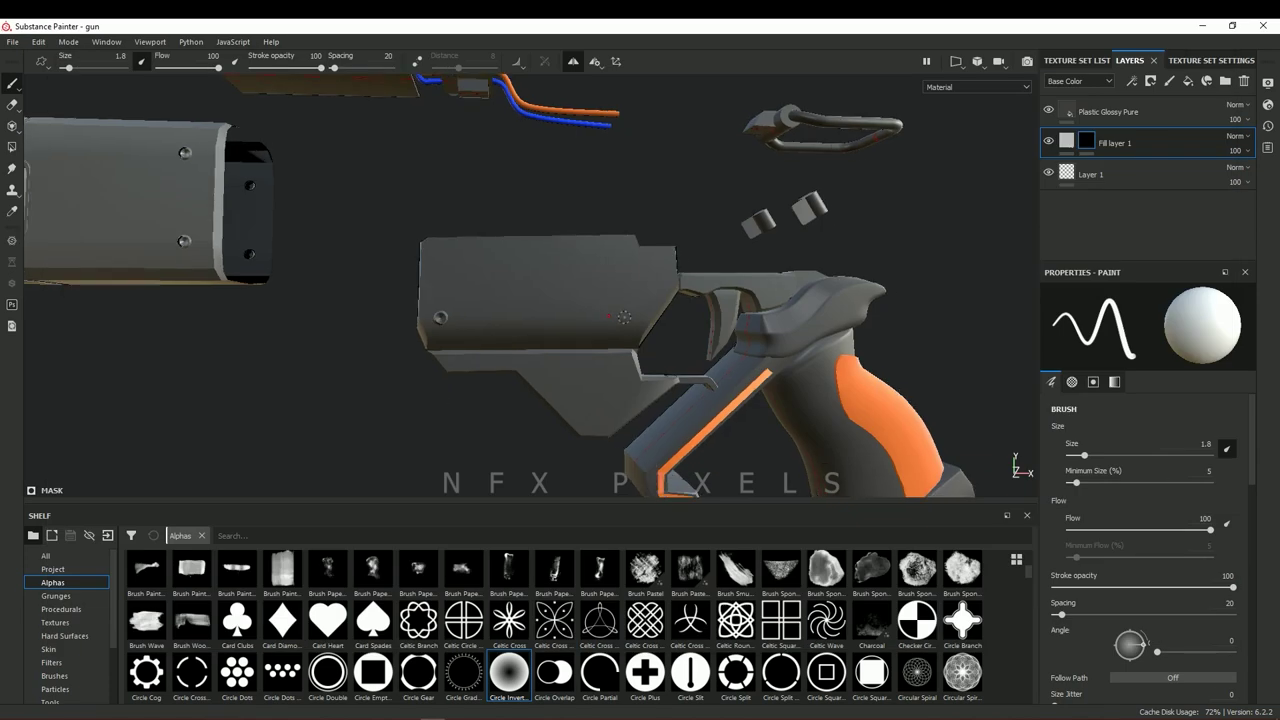
key(alt+Tab)
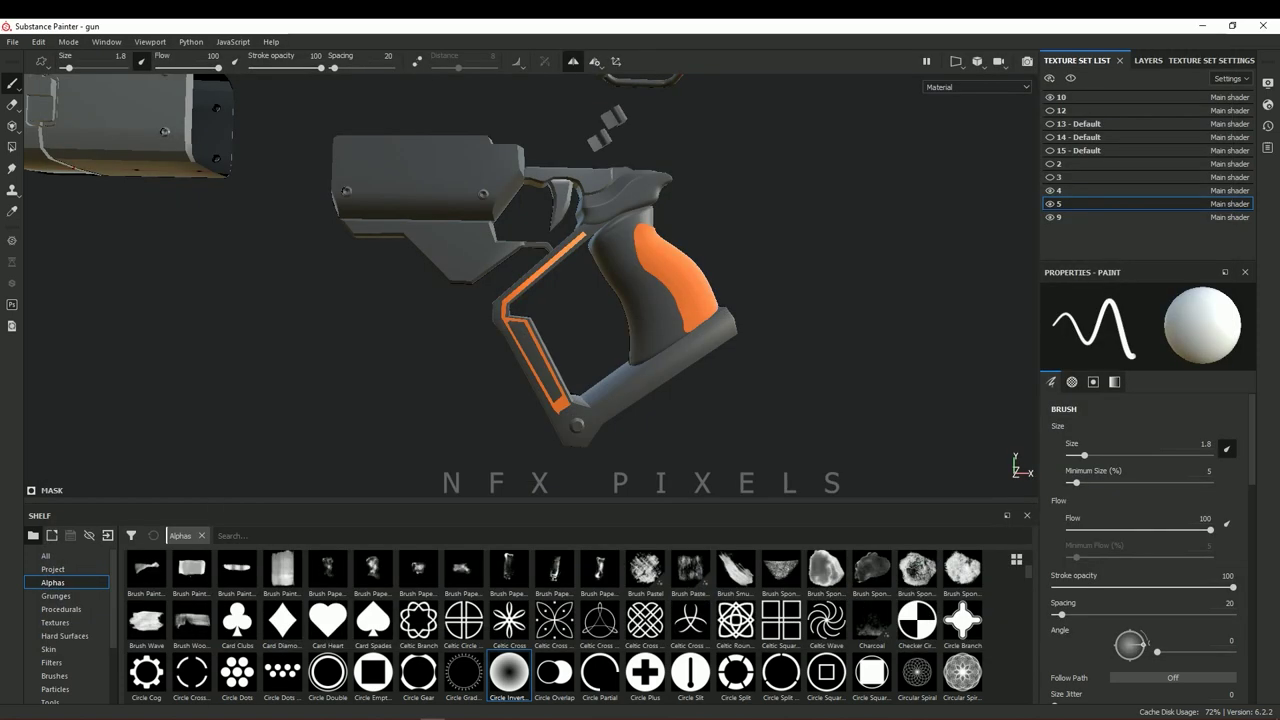
scroll(171, 290, up, 5)
alt+drag(200, 300, 171, 290)
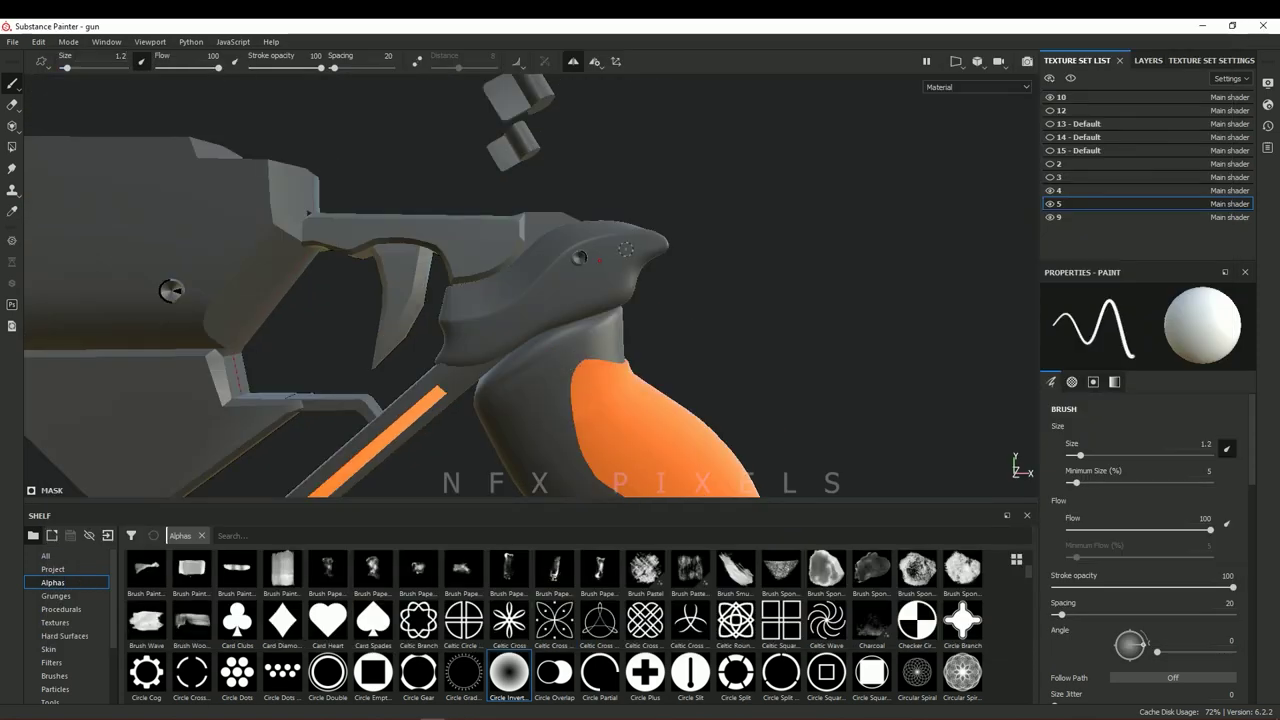
scroll(625, 249, down, 3)
alt+drag(625, 249, 620, 242)
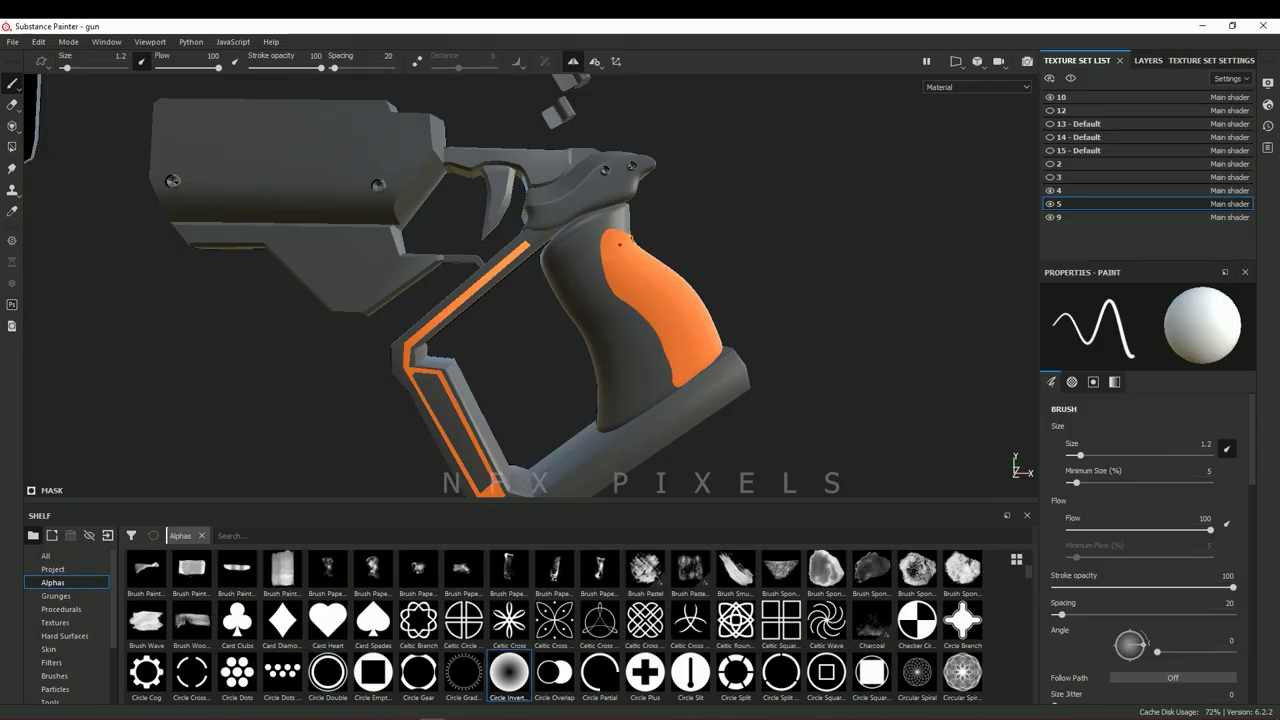
scroll(620, 242, up, 3)
mouse_move(620, 242)
alt+mouse_down()
mouse_move(393, 235)
mouse_move(450, 260)
alt+mouse_up()
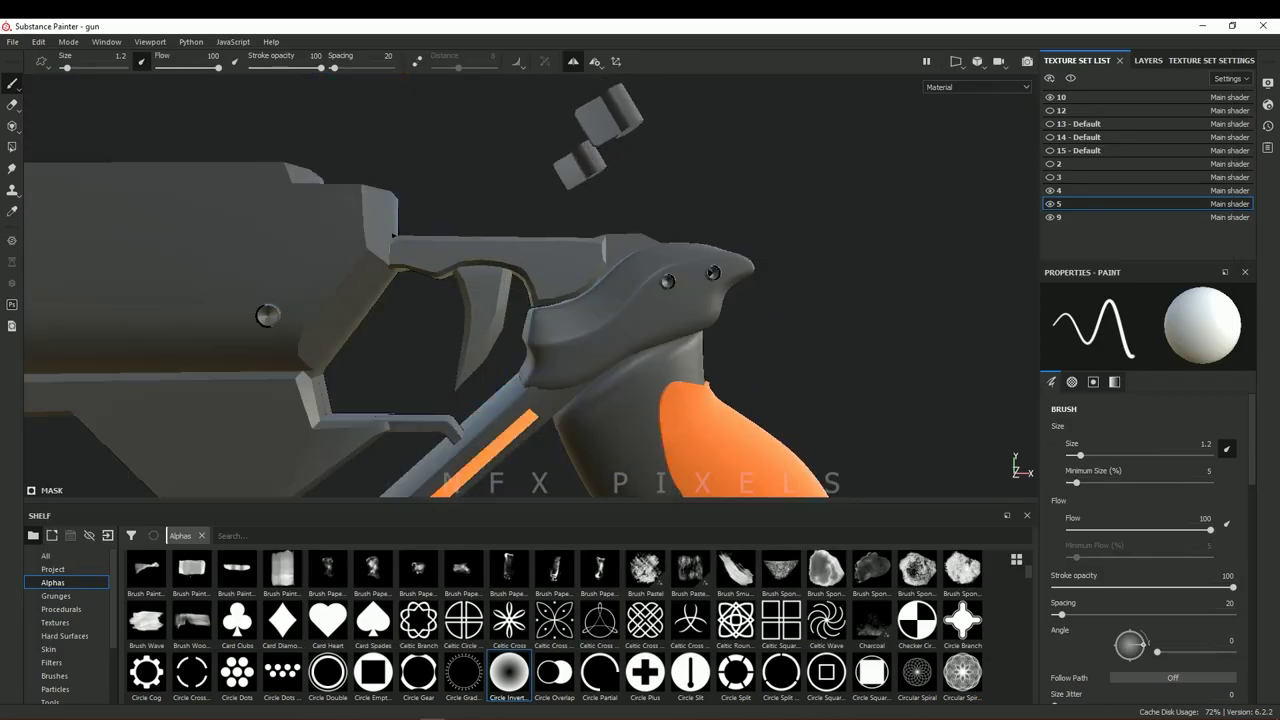
scroll(393, 235, down, 3)
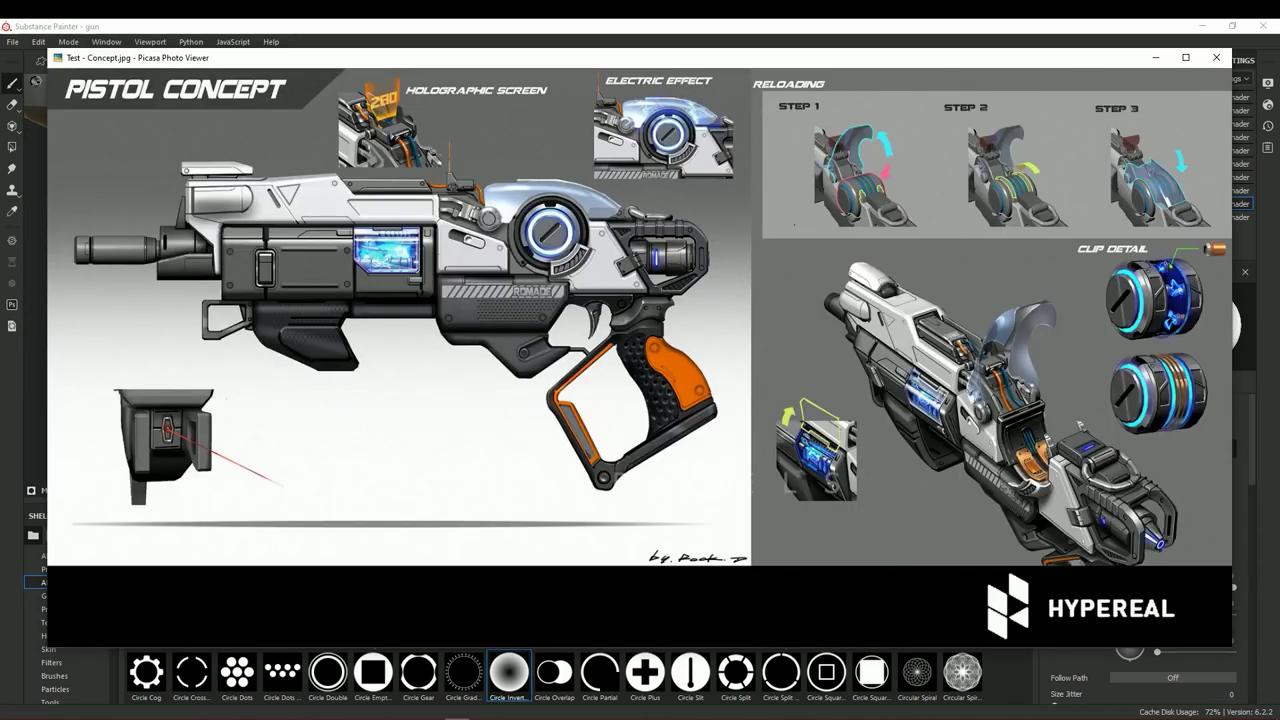
Return to the layer stack and brush-paint thin black slot outlines, checking the concept art
scroll(530, 270, up, 3)
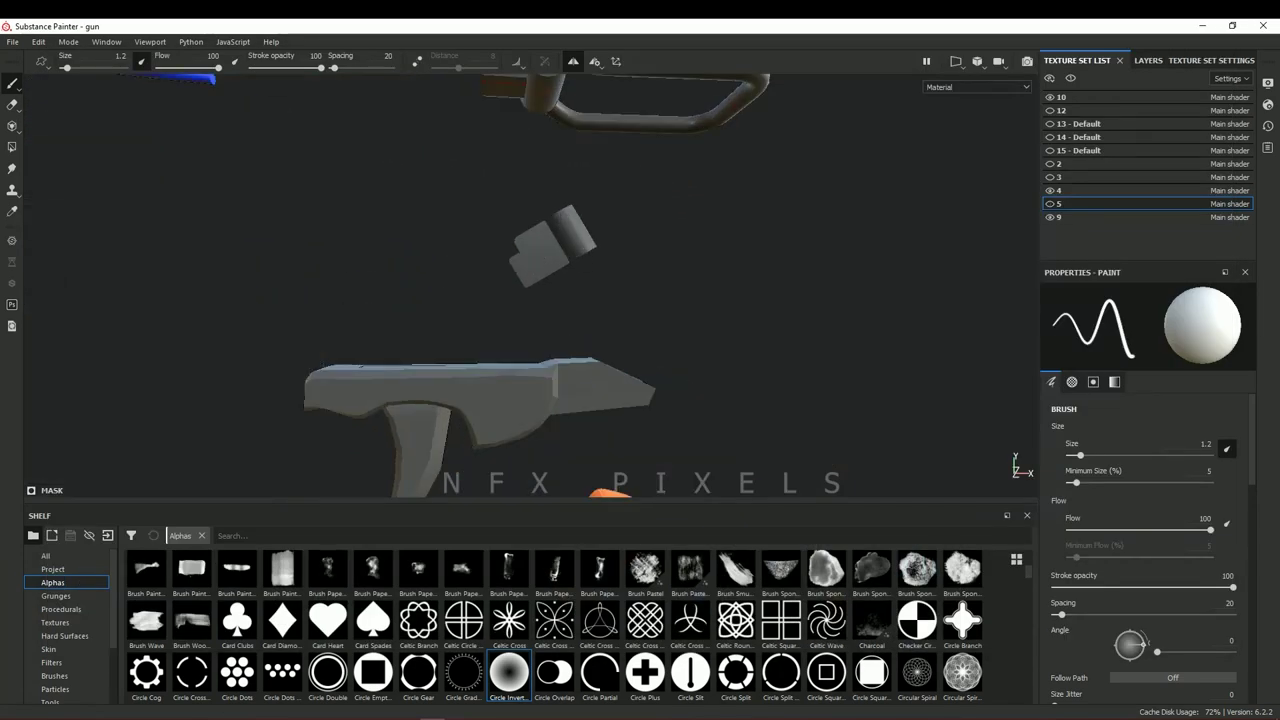
click(1130, 60)
key(1)
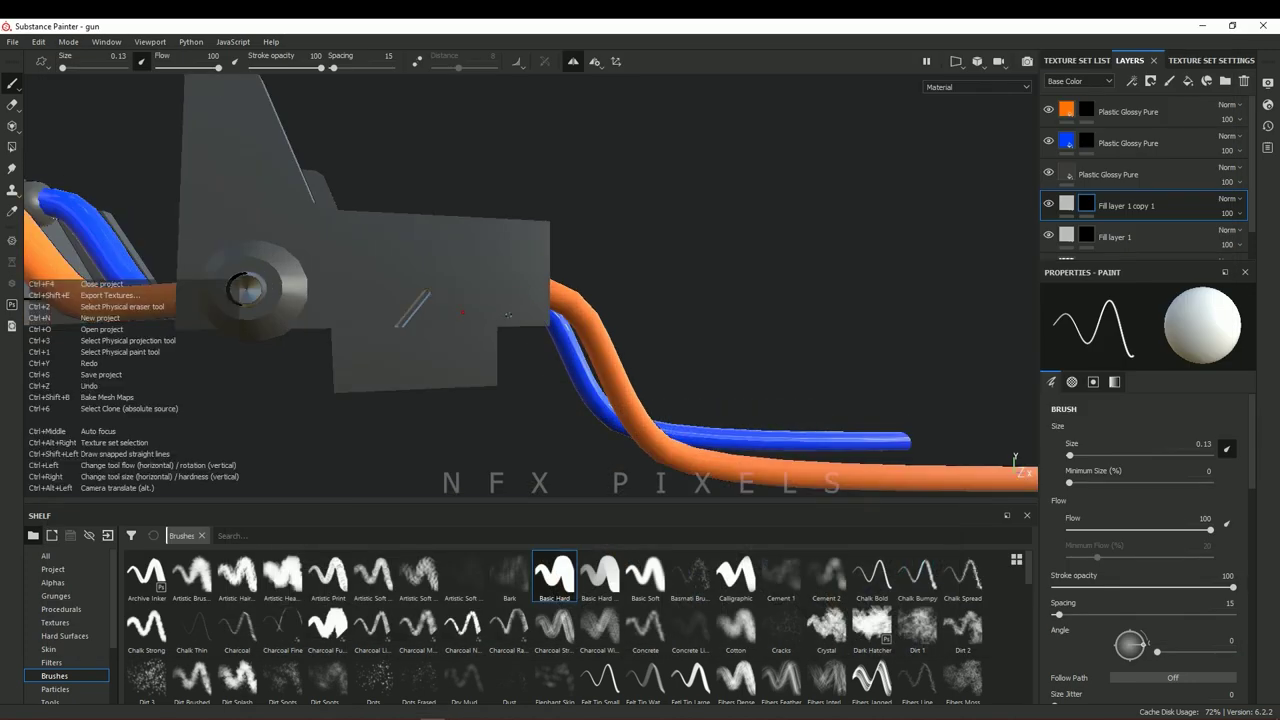
key(alt+Tab)
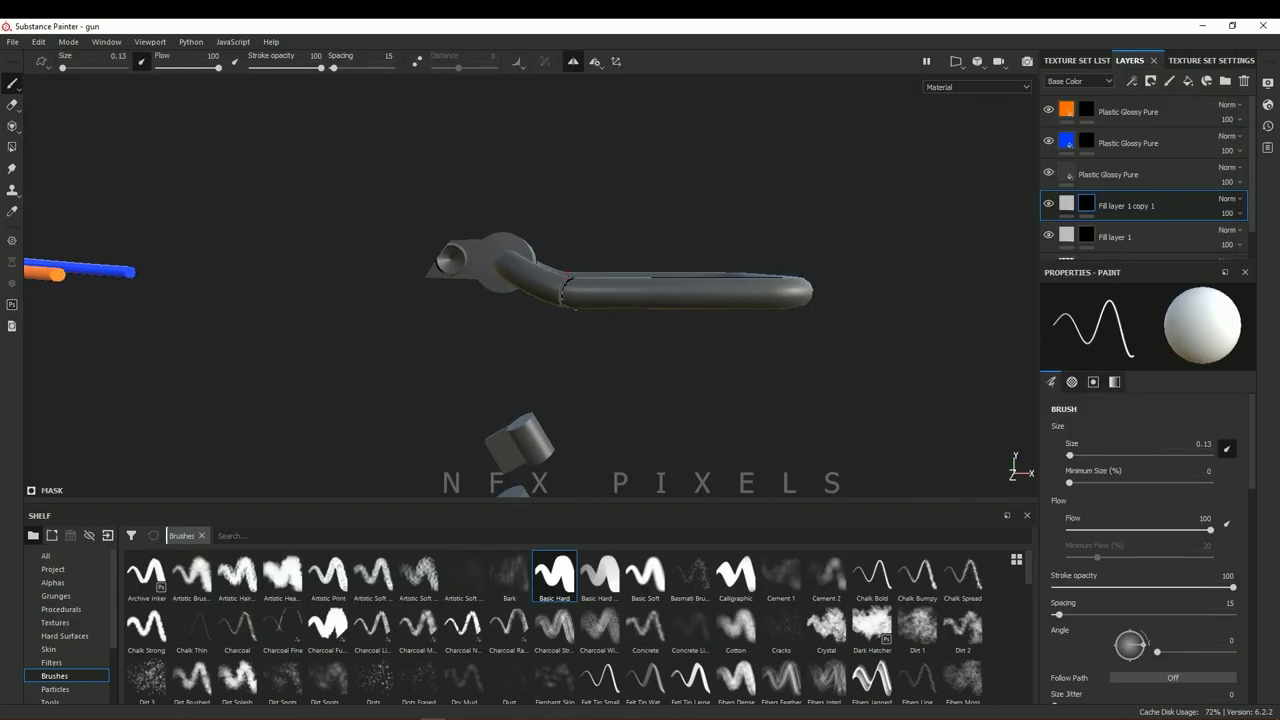
scroll(573, 293, up, 4)
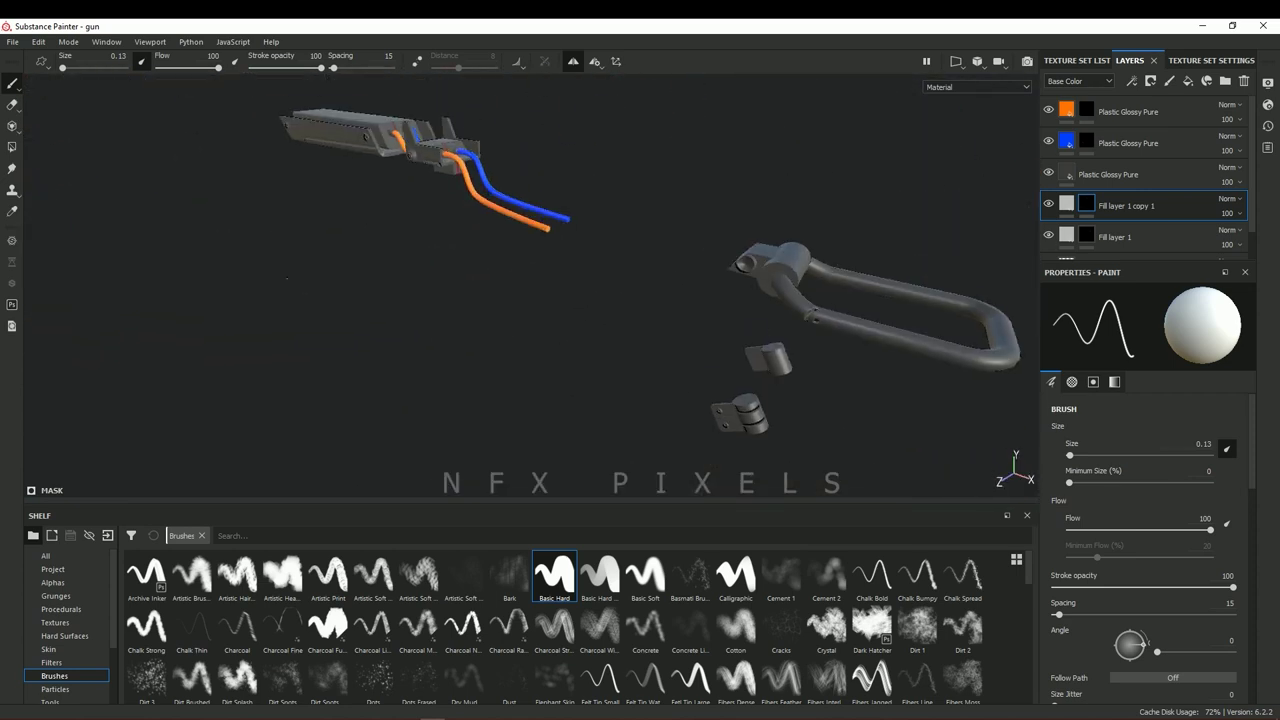
Undo the slot strokes and trace outlines around the cable connector's inset panel
key(alt+Tab)
key(alt+Tab)
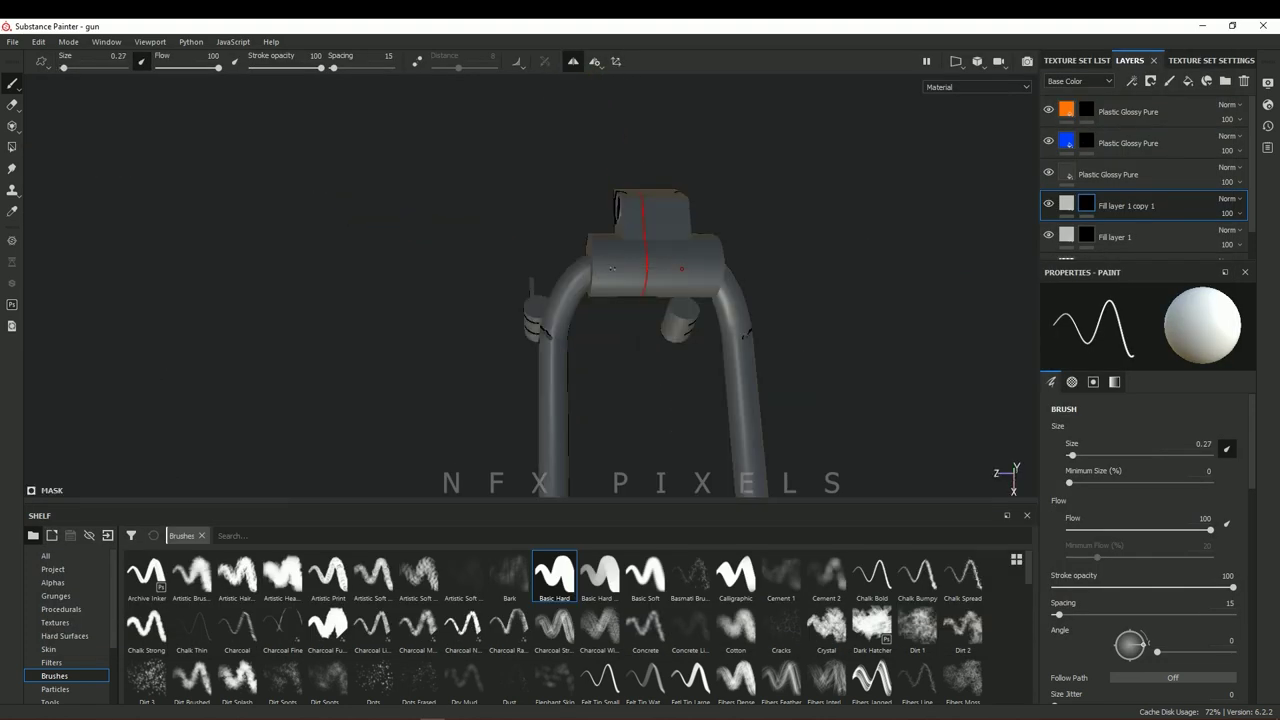
scroll(645, 288, up, 5)
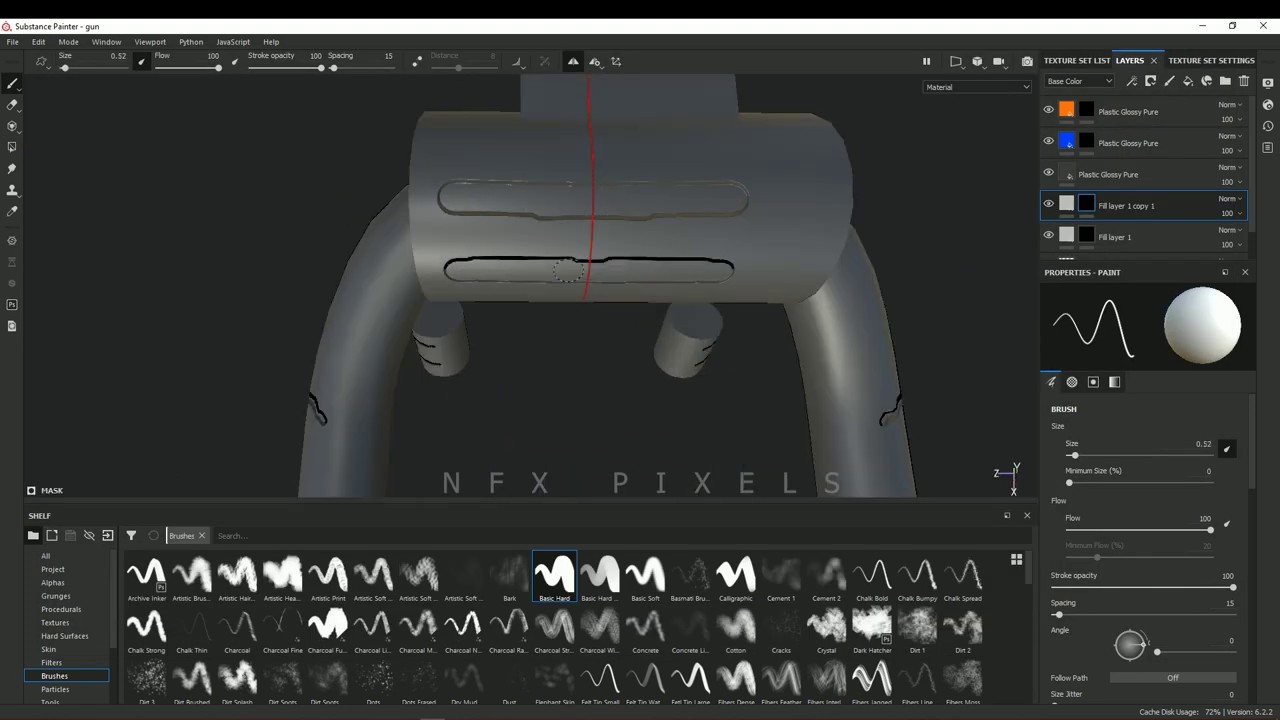
alt+drag(568, 270, 536, 199)
key(ctrl+z)
key(ctrl+z)
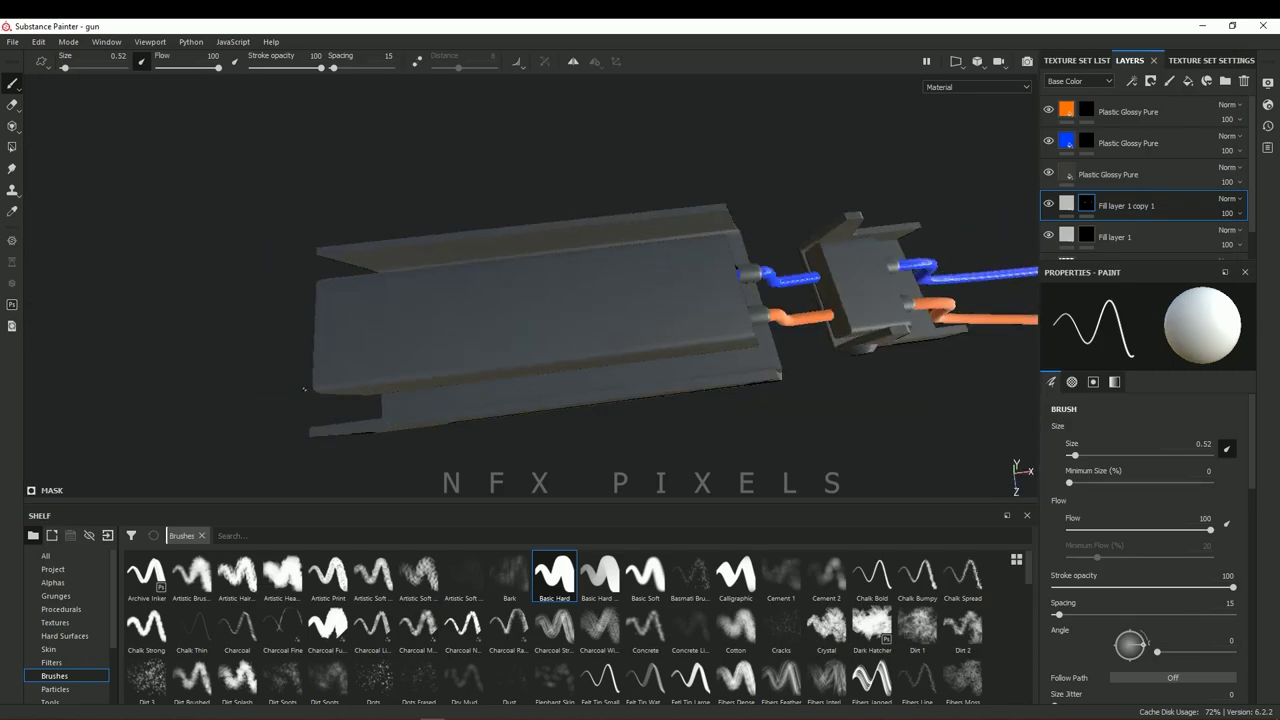
alt+drag(523, 335, 568, 293)
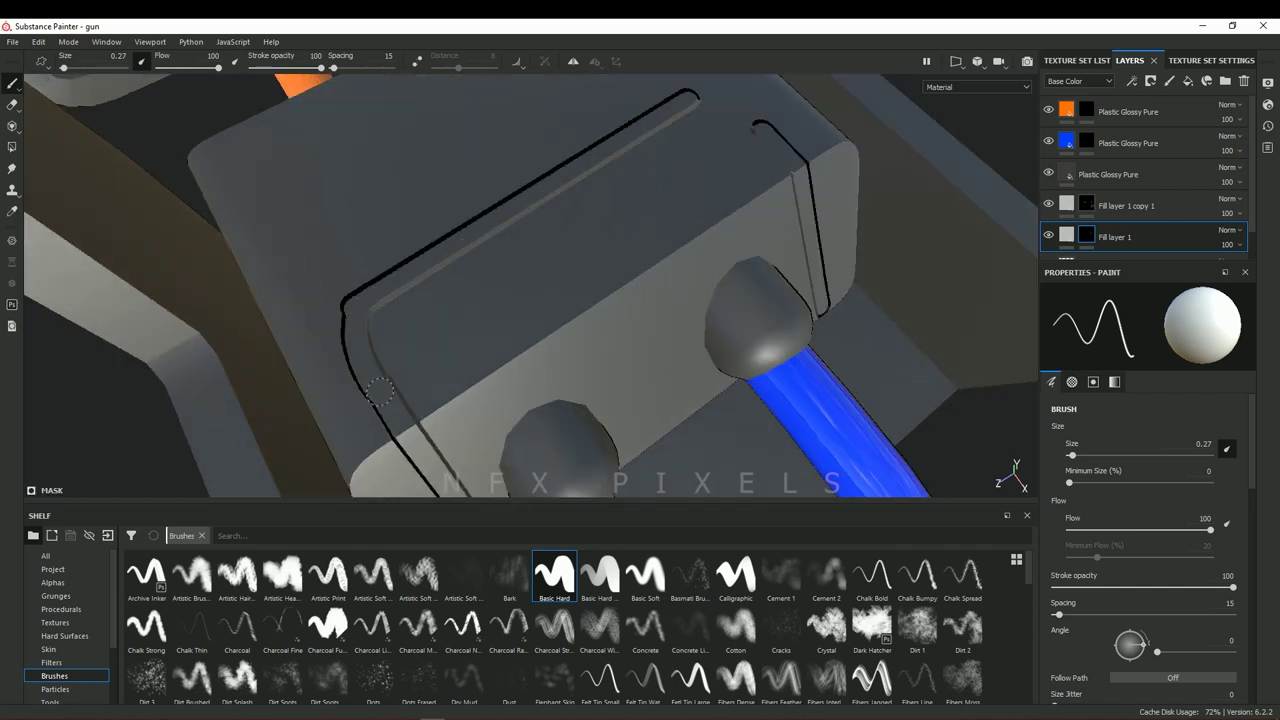
alt+drag(353, 277, 612, 163)
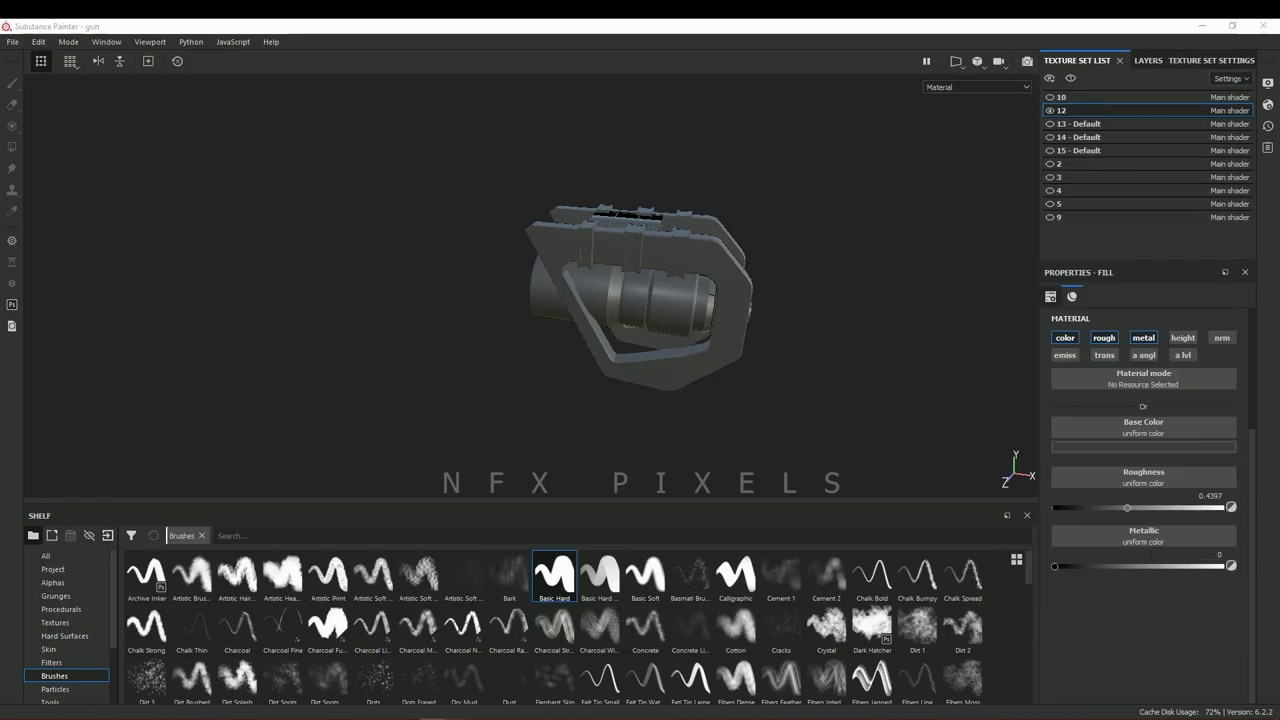
Stamp engraved rings on the barrel housing with the Circle Double alpha, matching the concept art
key(alt+Tab)
scroll(680, 221, up, 5)
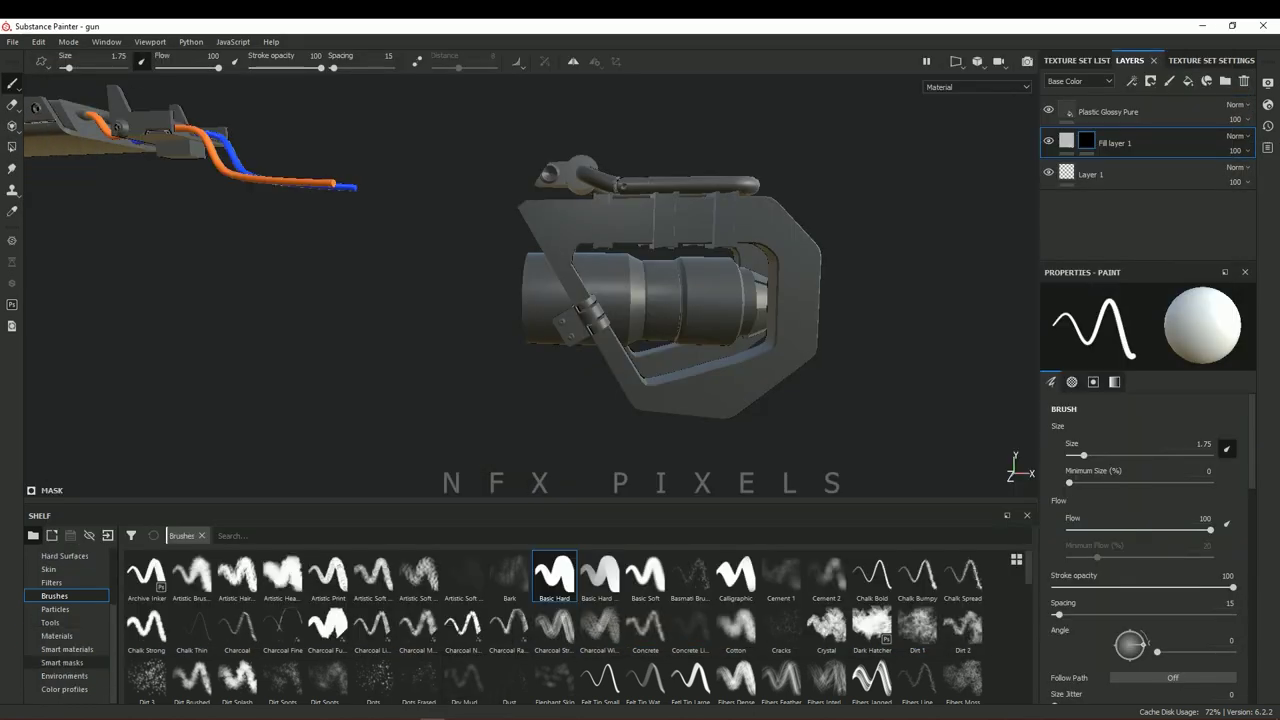
scroll(60, 610, up, 3)
click(52, 582)
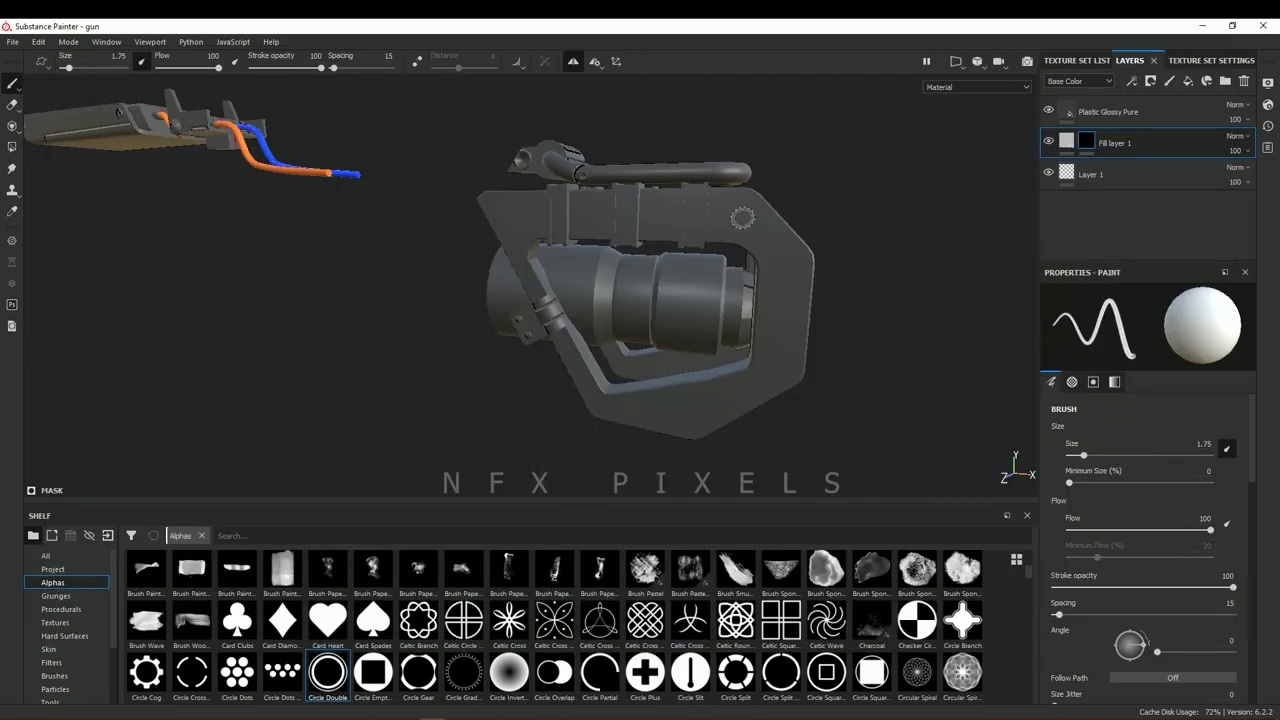
key(alt+Tab)
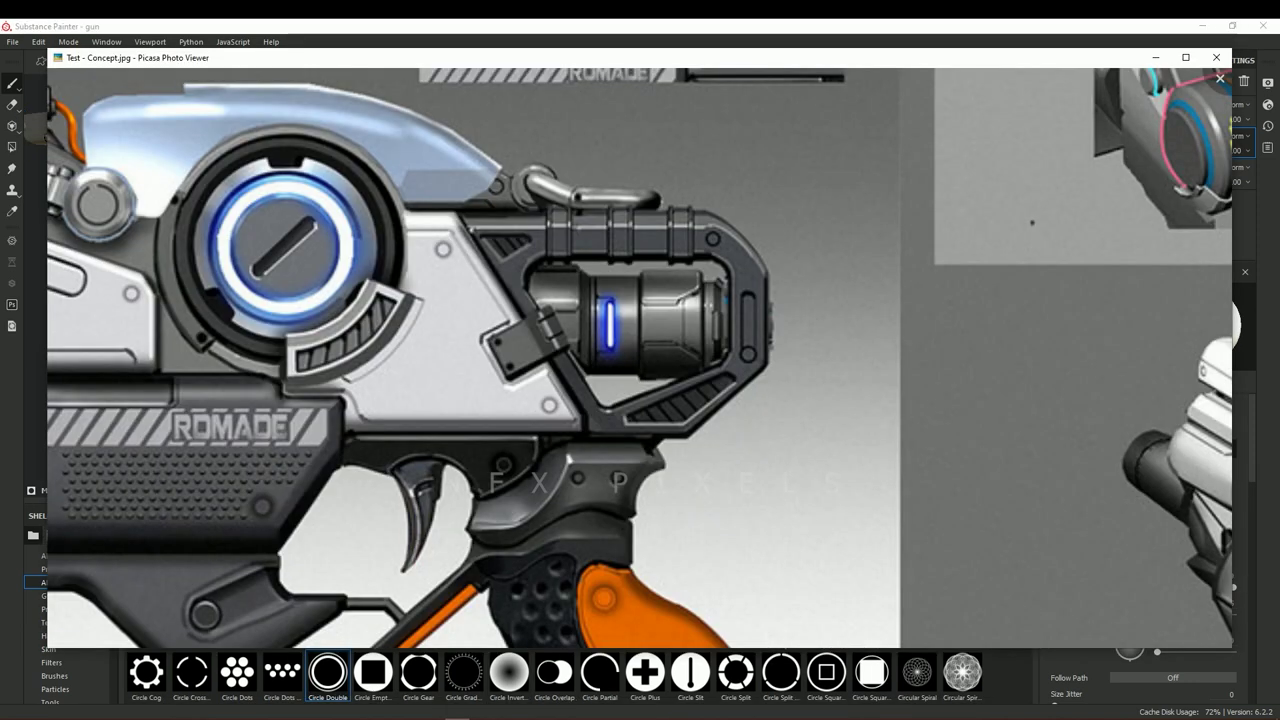
key(alt+Tab)
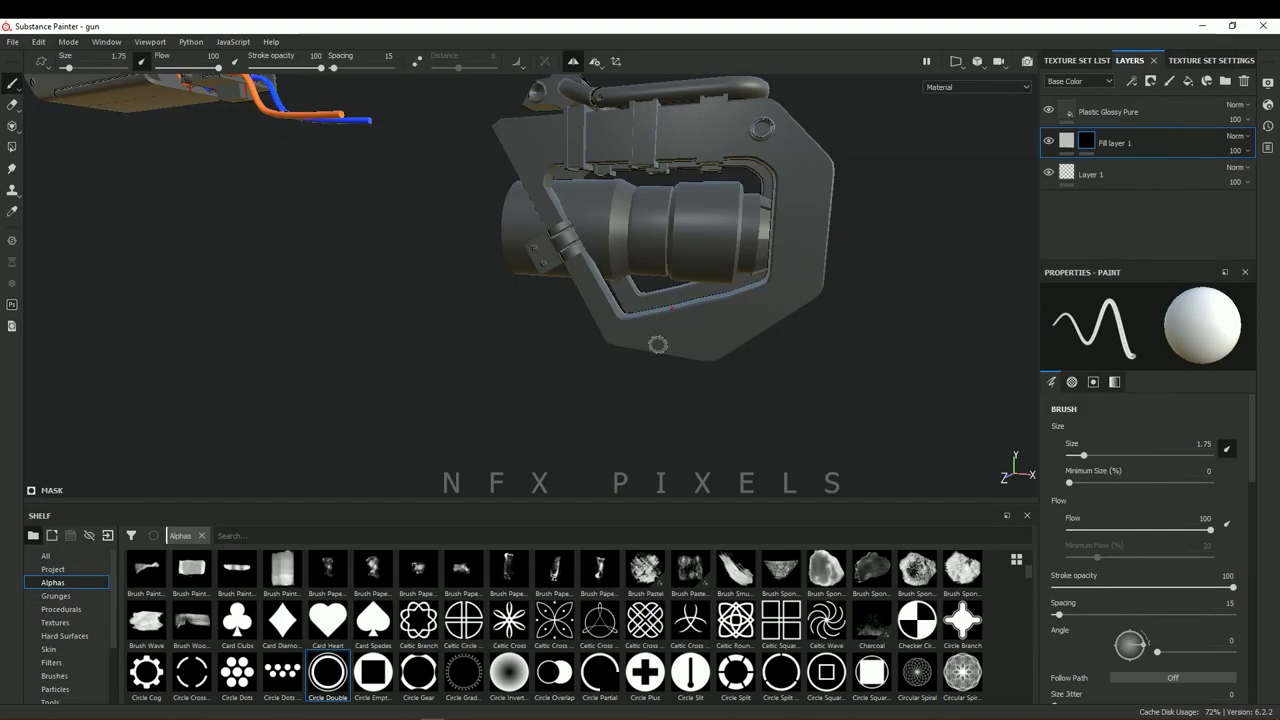
scroll(709, 291, up, 2)
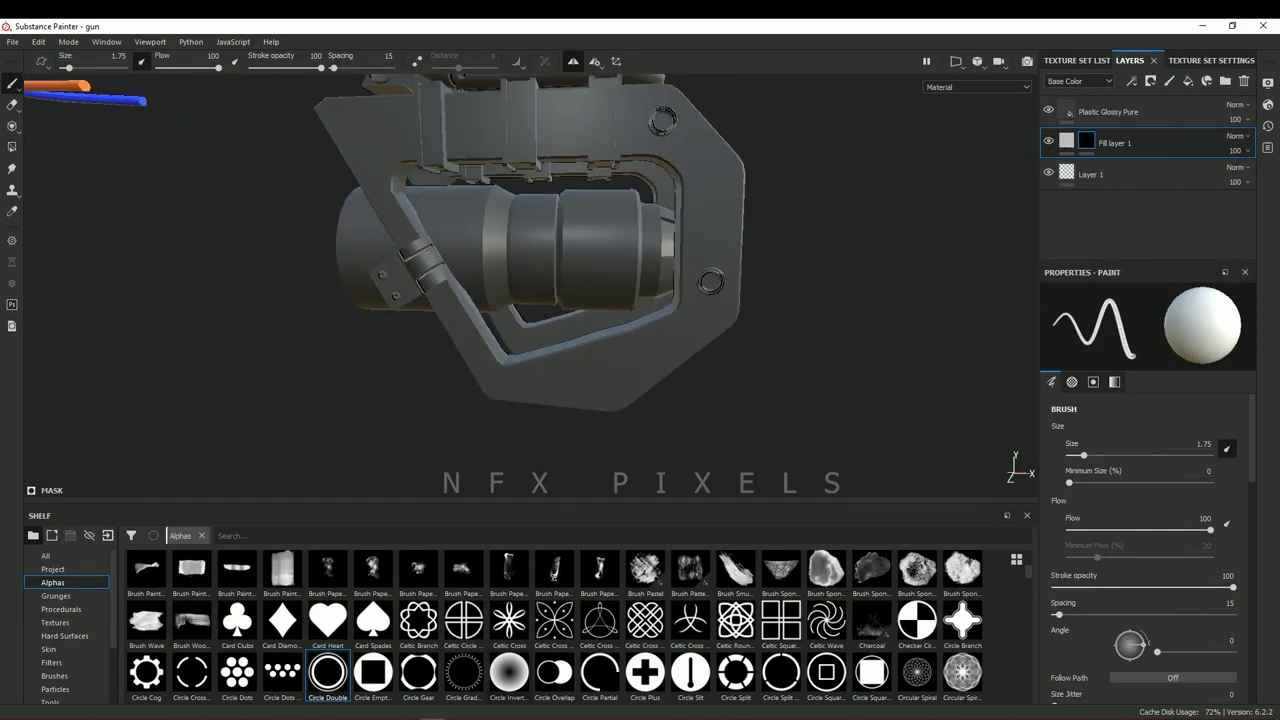
Paint a straight black outline along the frame slot with the Basic Hard brush
click(55, 675)
click(554, 572)
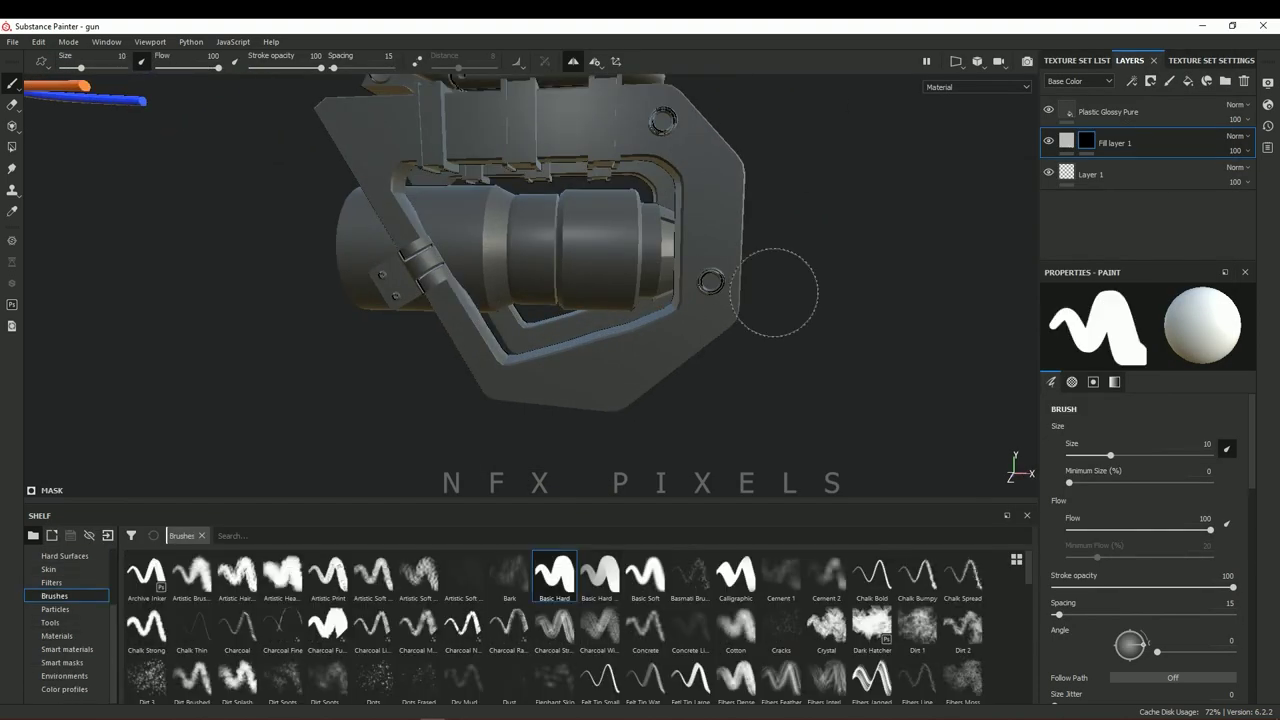
scroll(679, 260, up, 3)
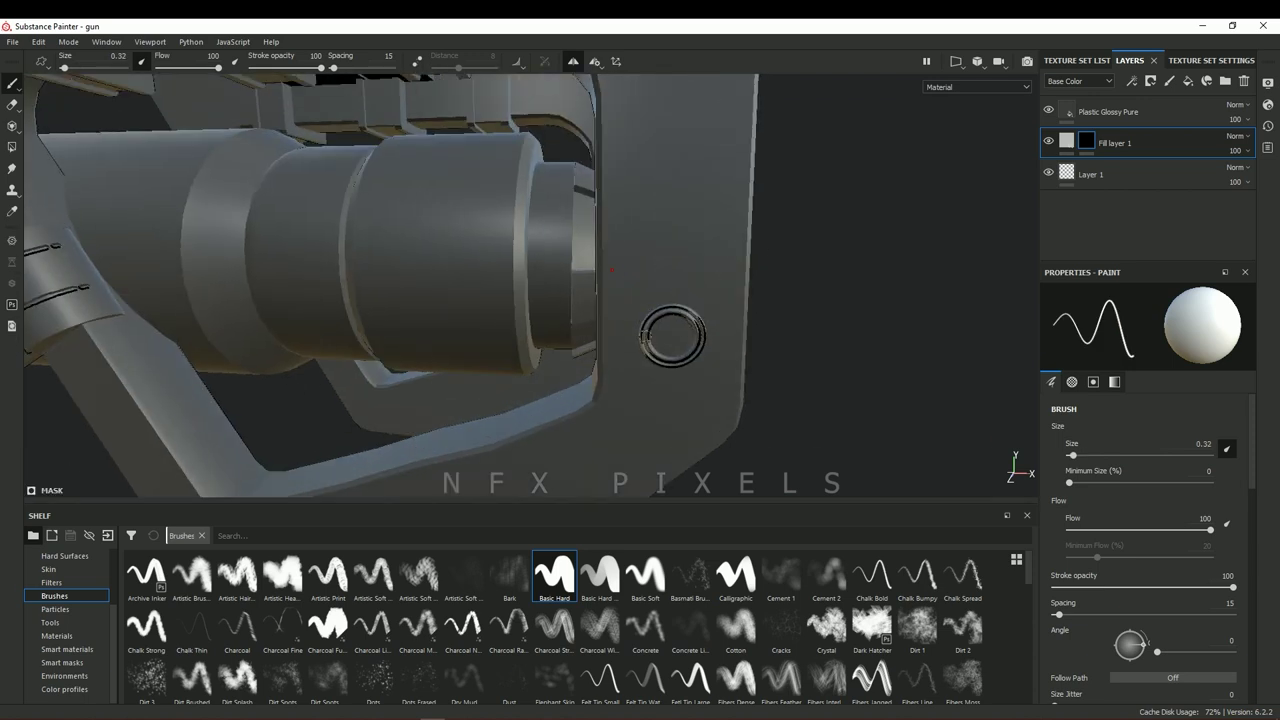
shift+click(702, 115)
mouse_move(702, 115)
alt+mouse_down()
mouse_move(800, 307)
mouse_move(760, 290)
alt+mouse_up()
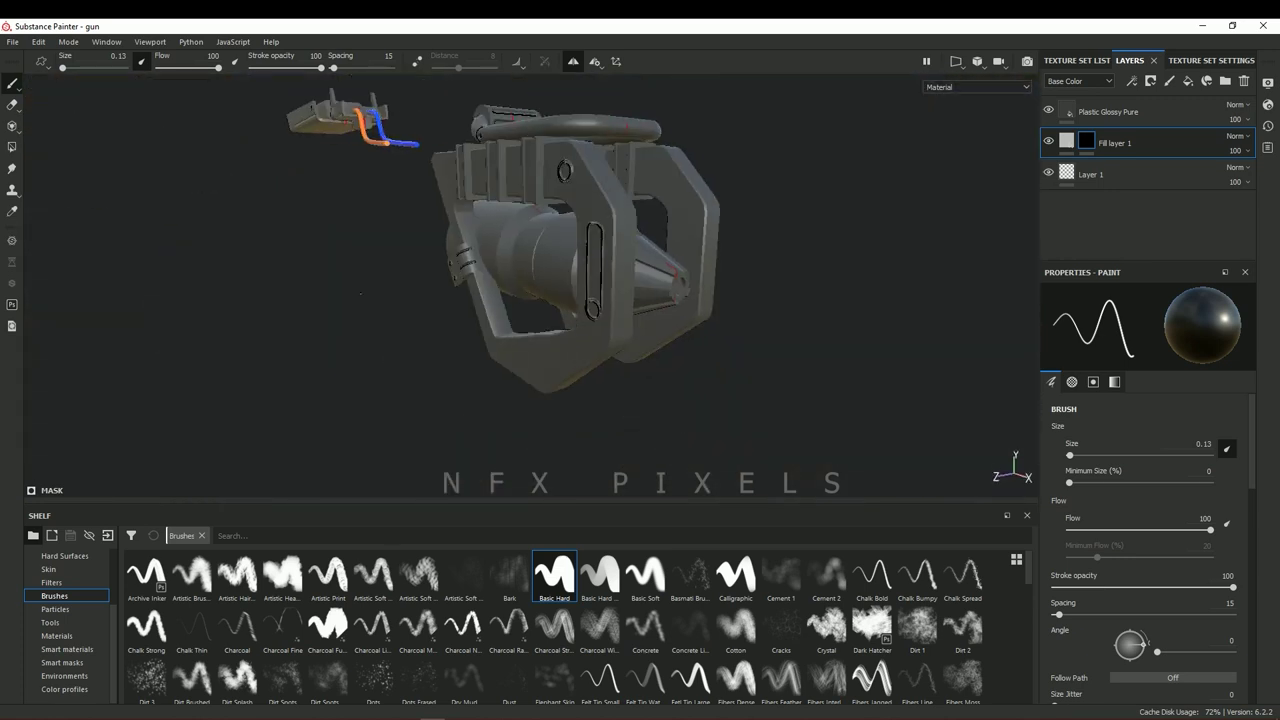
key(alt+Tab)
key(Escape)
Rotate around the gun and add recessed panel seams along the barrel
scroll(575, 257, up, 3)
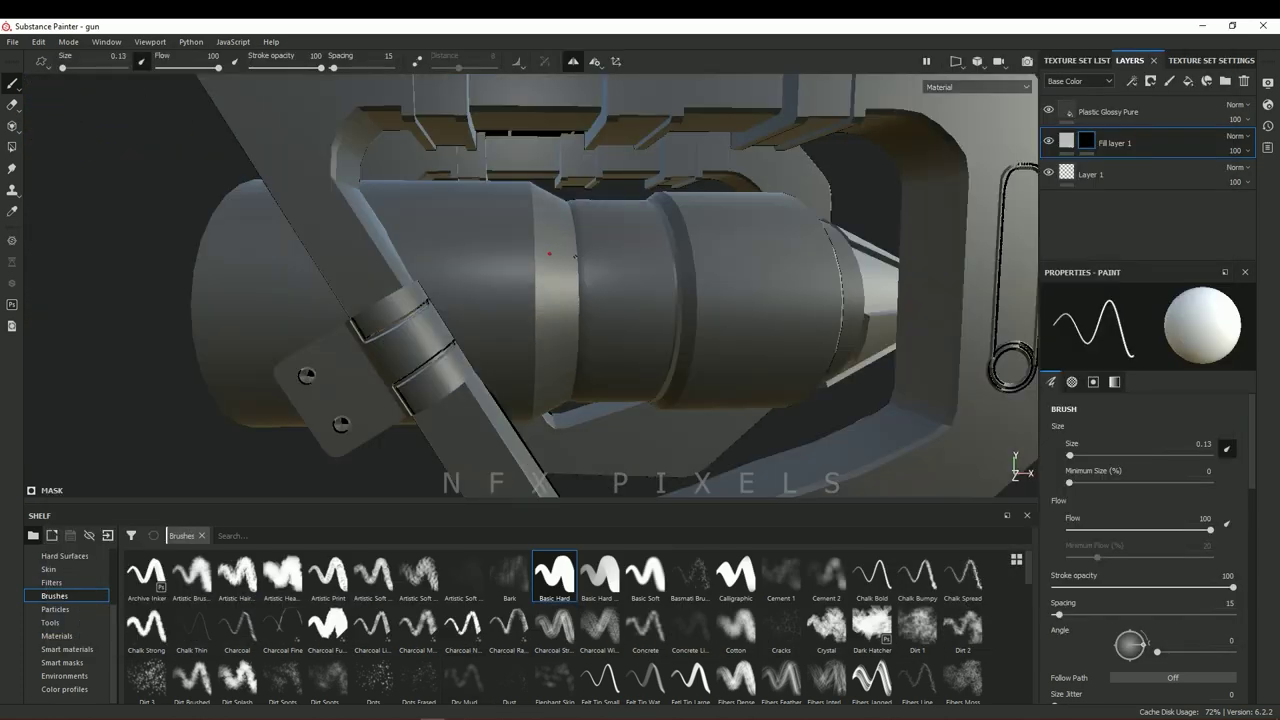
mouse_move(571, 338)
alt+shift+mouse_down()
mouse_move(524, 316)
mouse_move(580, 300)
alt+shift+mouse_up()
scroll(524, 316, down, 3)
scroll(524, 316, down, 2)
key(alt+Tab)
key(alt+Tab)
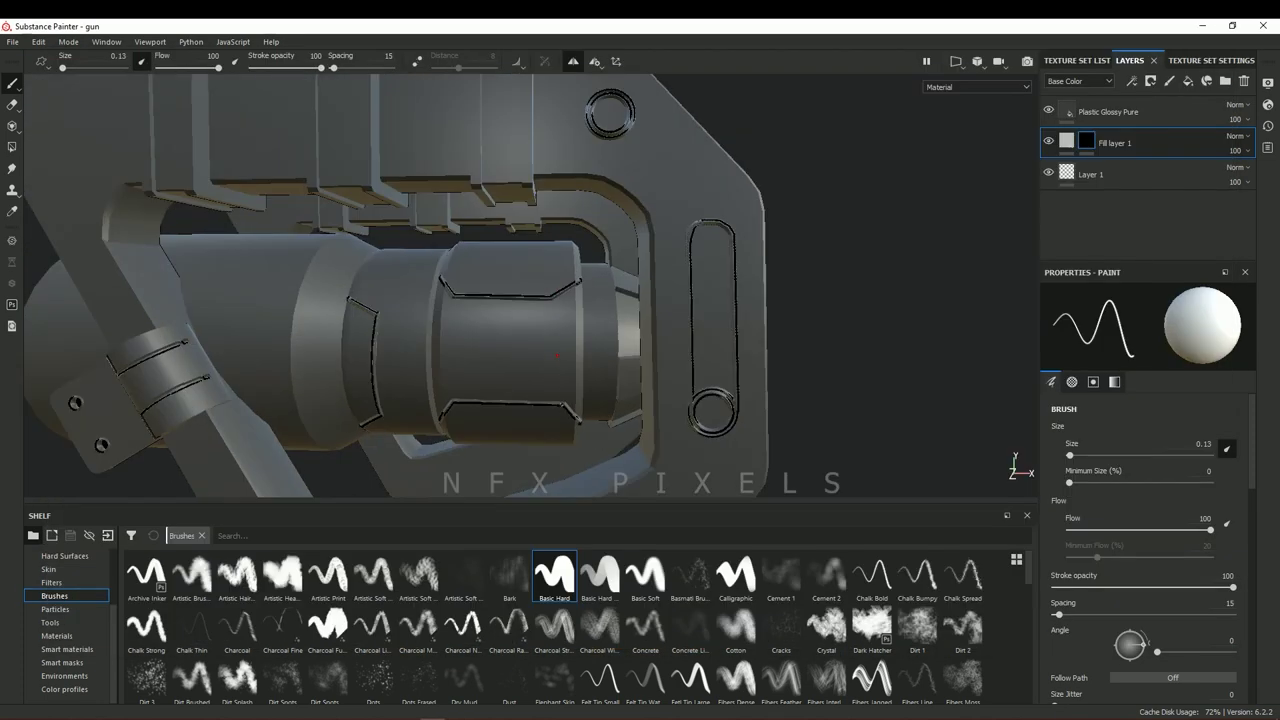
scroll(562, 293, down, 5)
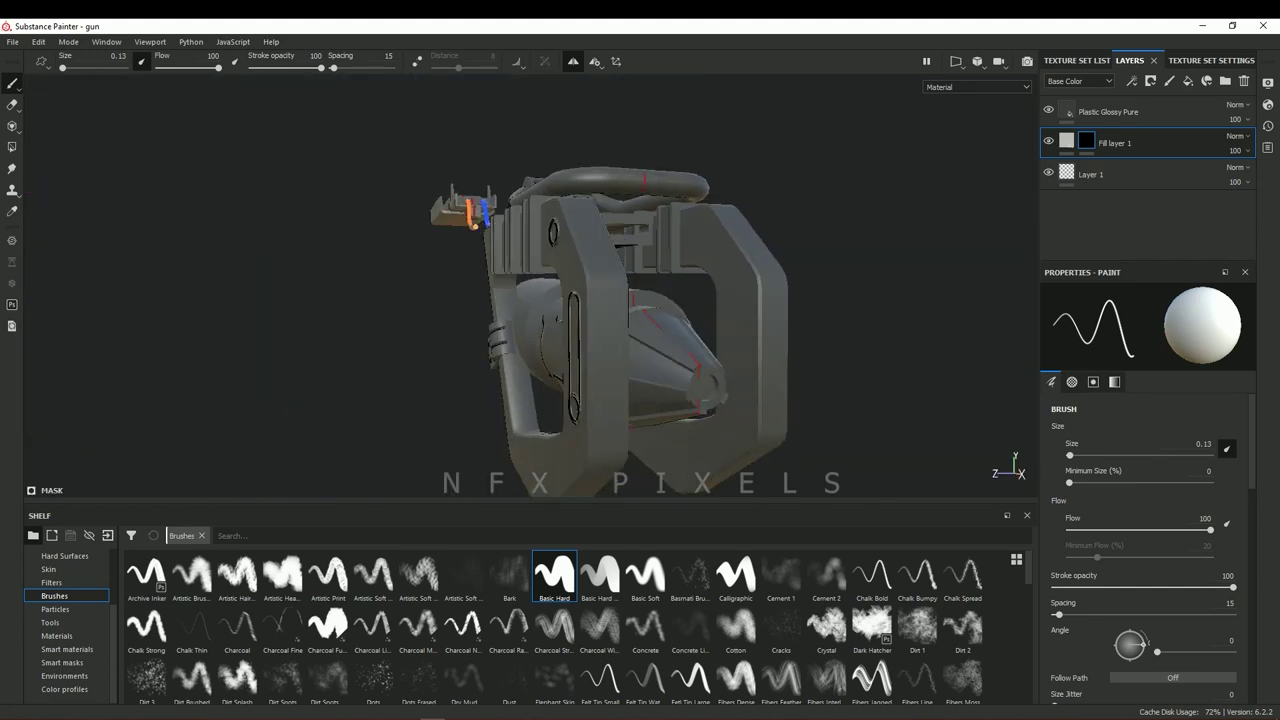
mouse_move(562, 293)
alt+mouse_down()
mouse_move(585, 483)
mouse_move(860, 242)
alt+mouse_up()
scroll(585, 483, up, 6)
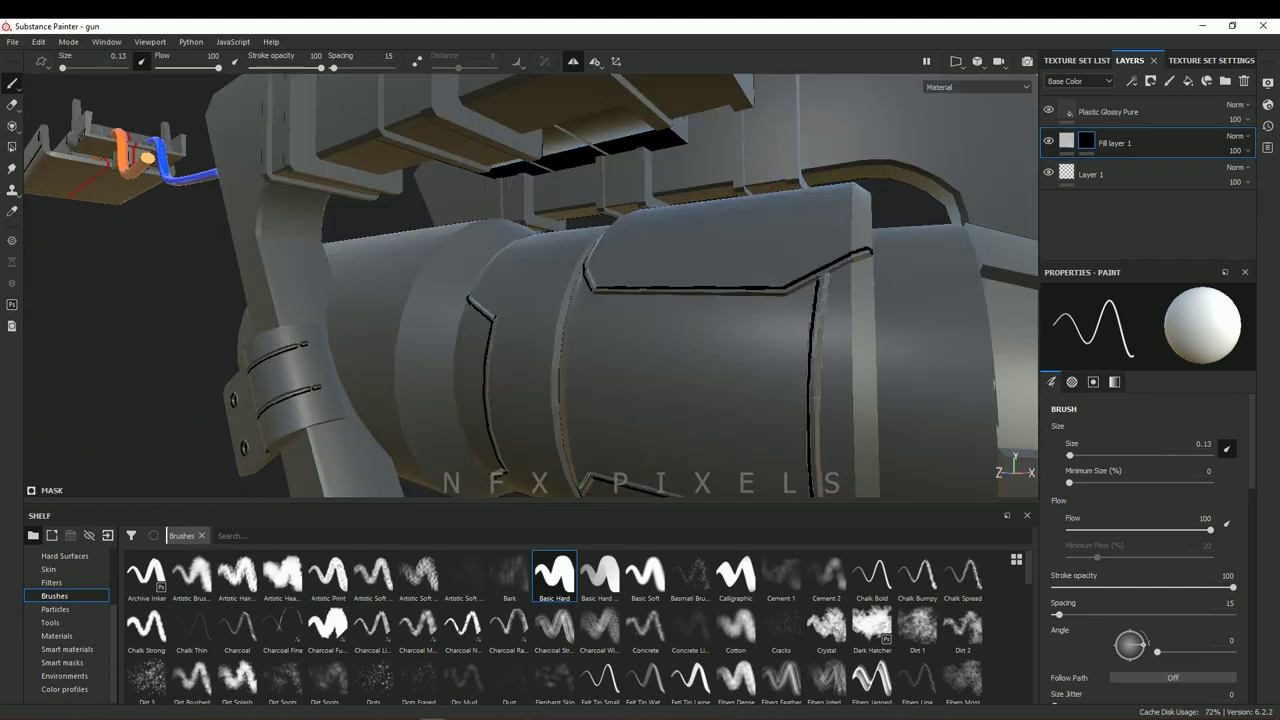
scroll(585, 483, down, 5)
Try the Plastic Fabric Bands material on the gun, then remove it
click(57, 636)
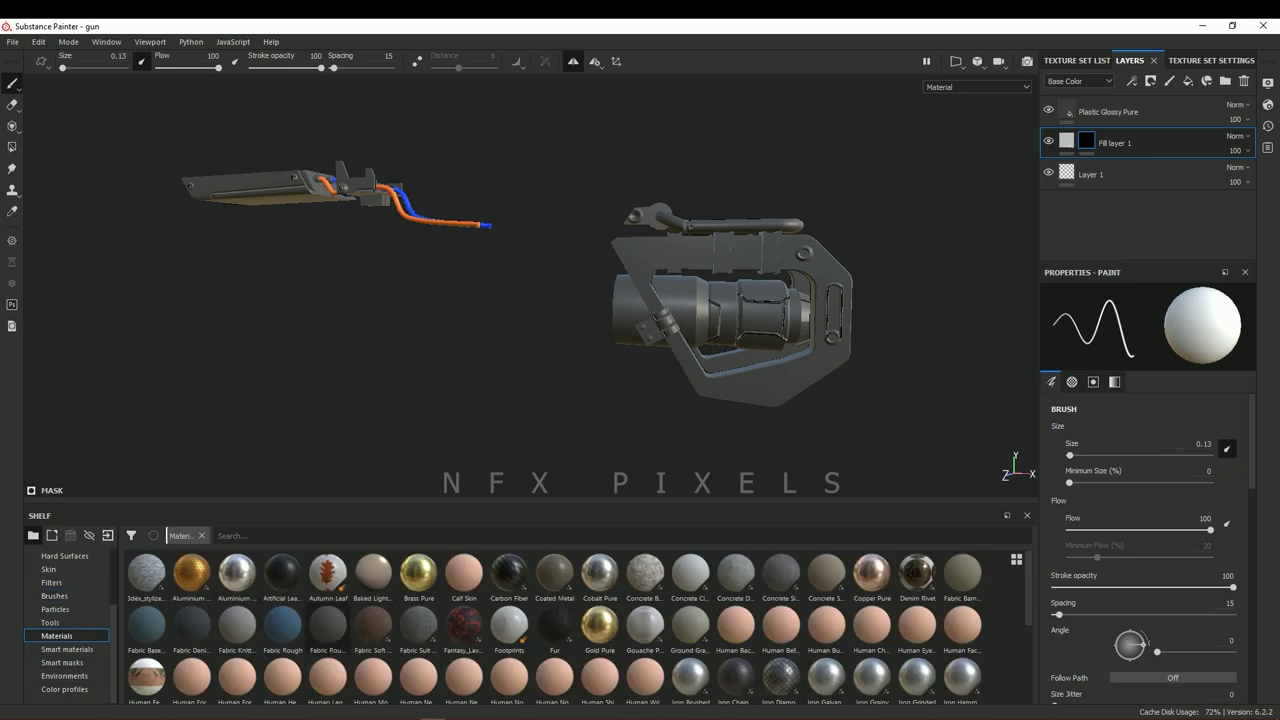
scroll(575, 625, down, 3)
drag(418, 627, 730, 310)
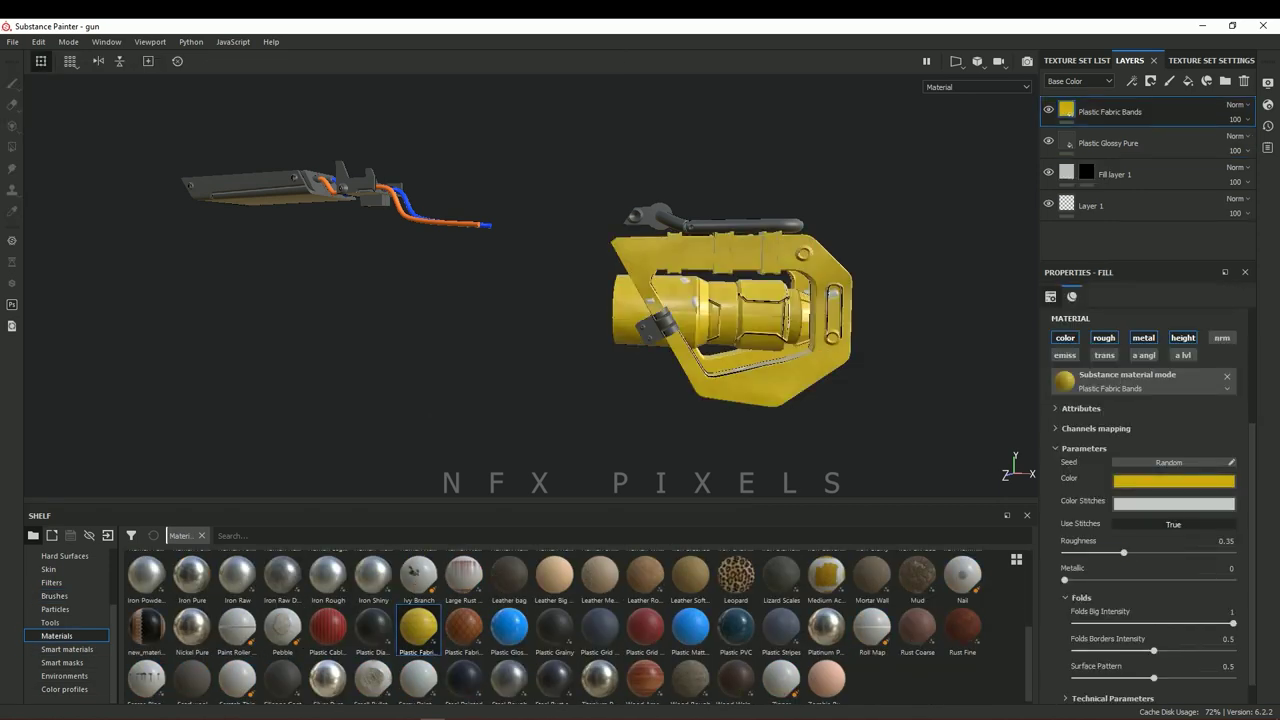
key(ctrl+z)
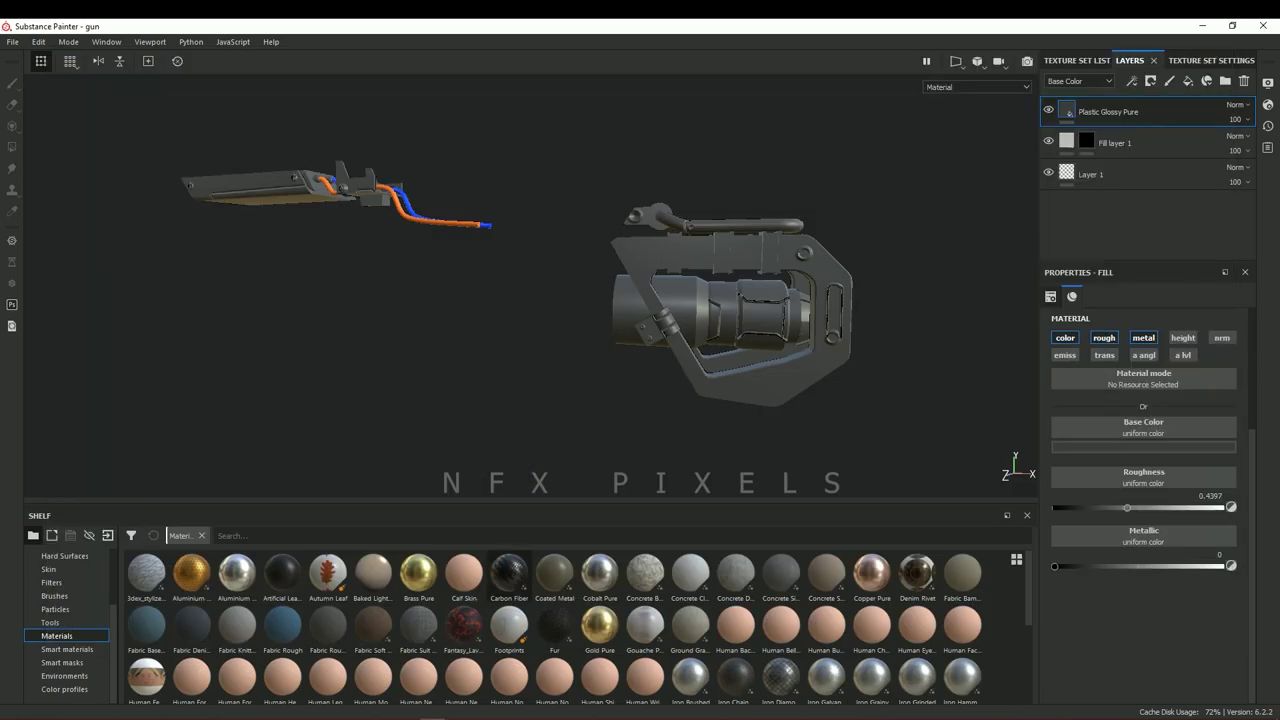
Add a Carbon Fiber layer with a black mask and show the 3D/UV split view
drag(509, 575, 730, 310)
key(F1)
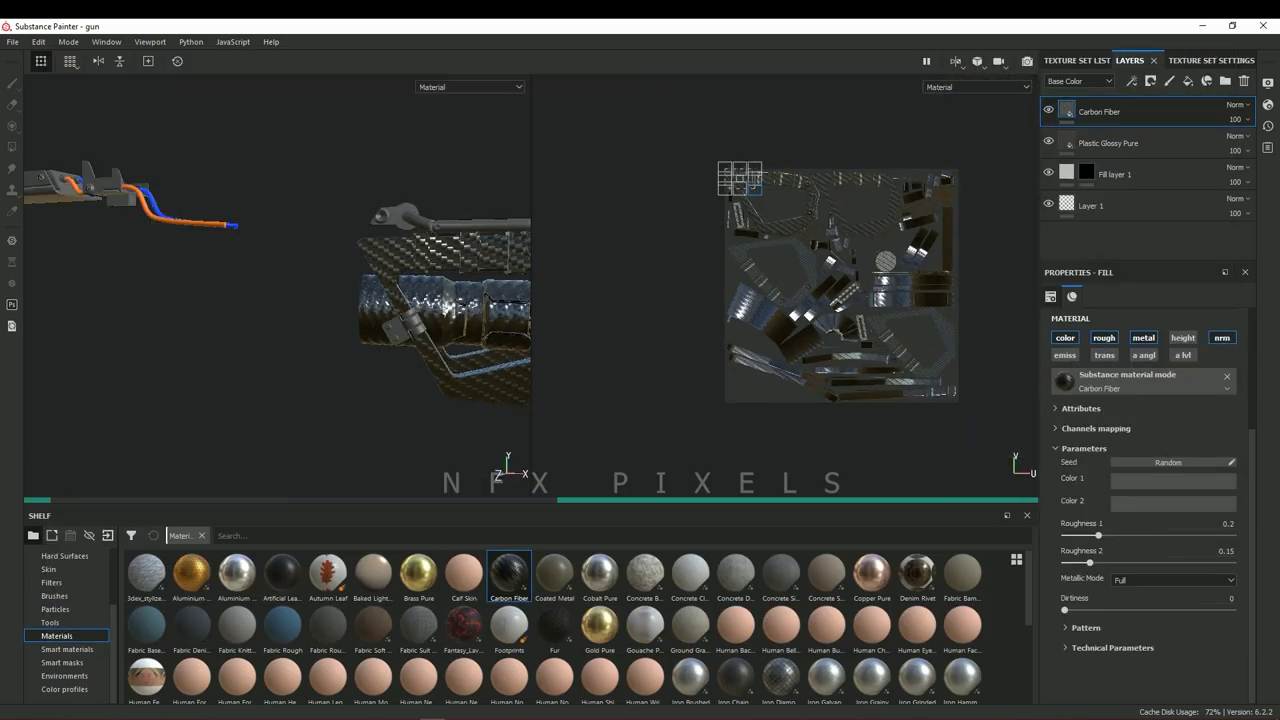
right_click(1100, 111)
click(1140, 140)
scroll(262, 330, up, 3)
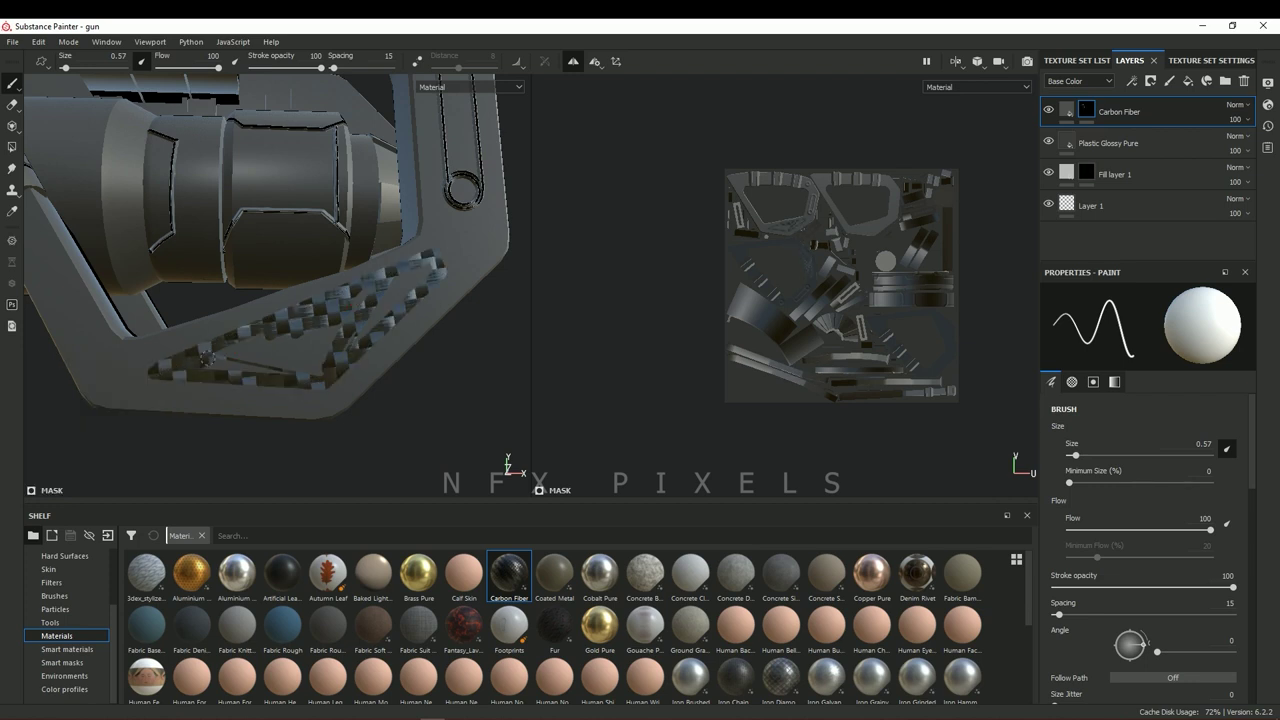
Paint Carbon Fiber, tiled at 4, into both triangular frame cutouts, checking the concept art
click(1066, 111)
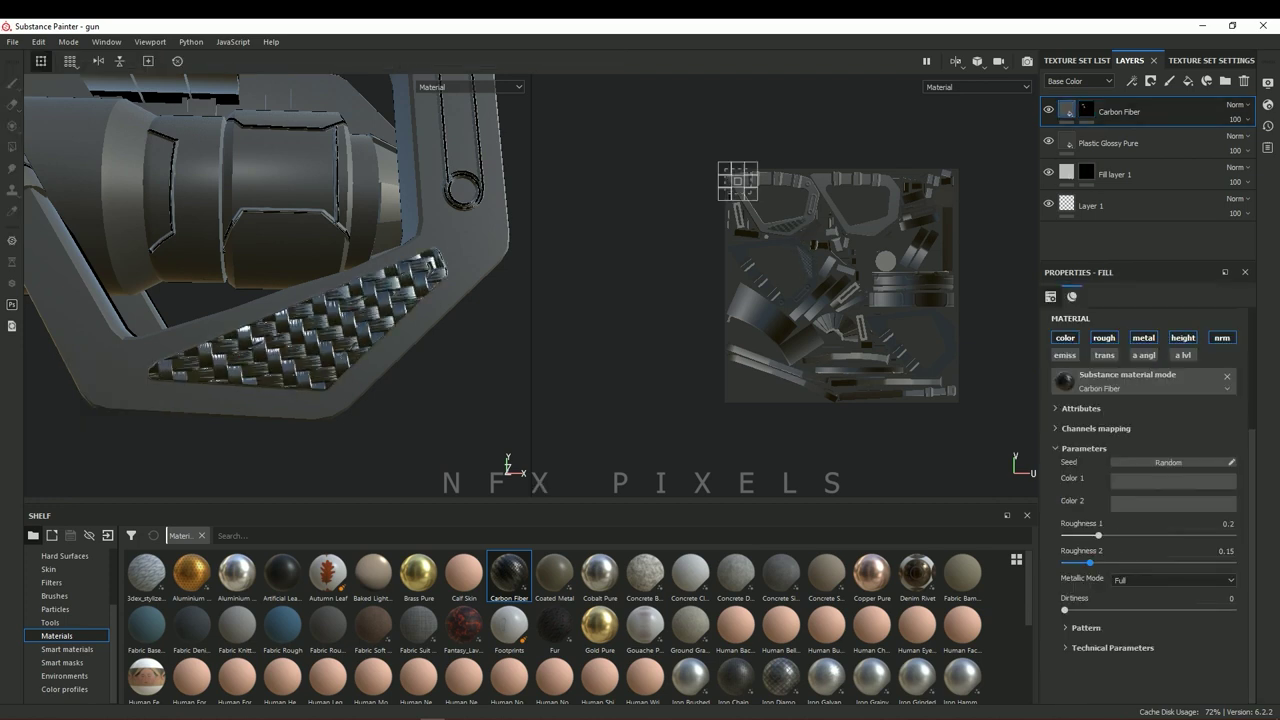
scroll(1145, 500, down, 3)
alt+drag(260, 280, 330, 260)
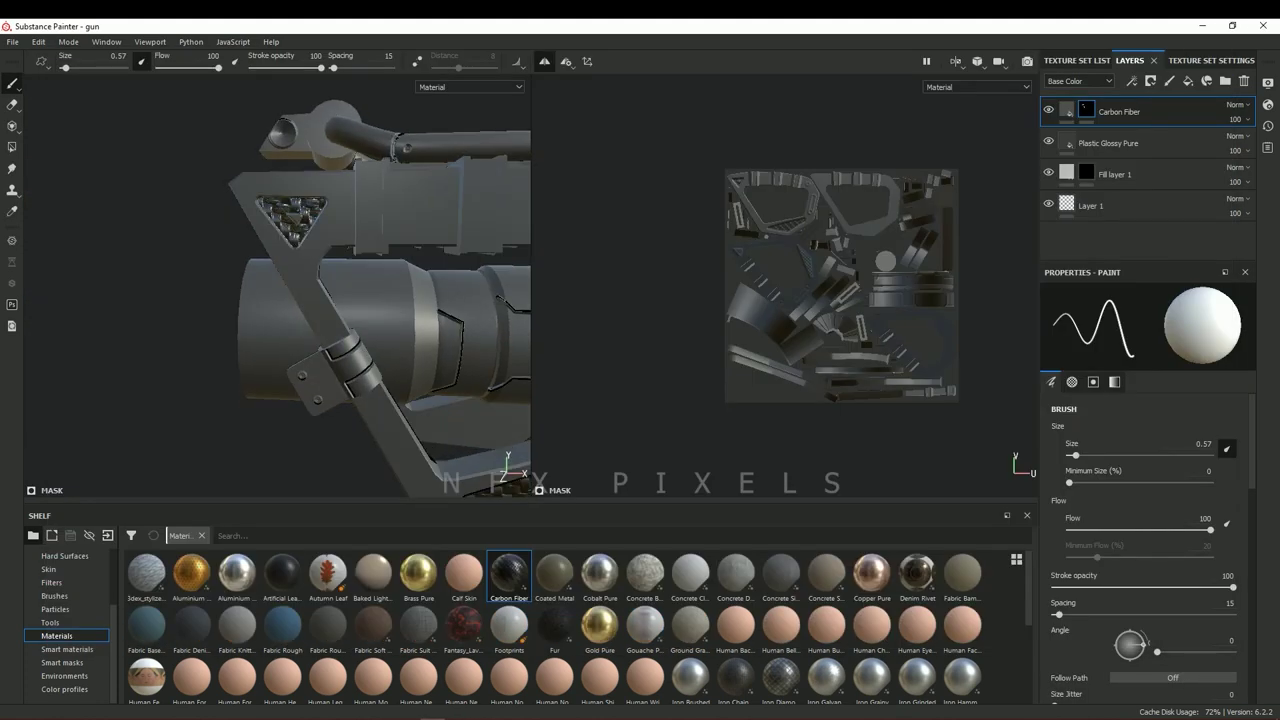
key(alt+Tab)
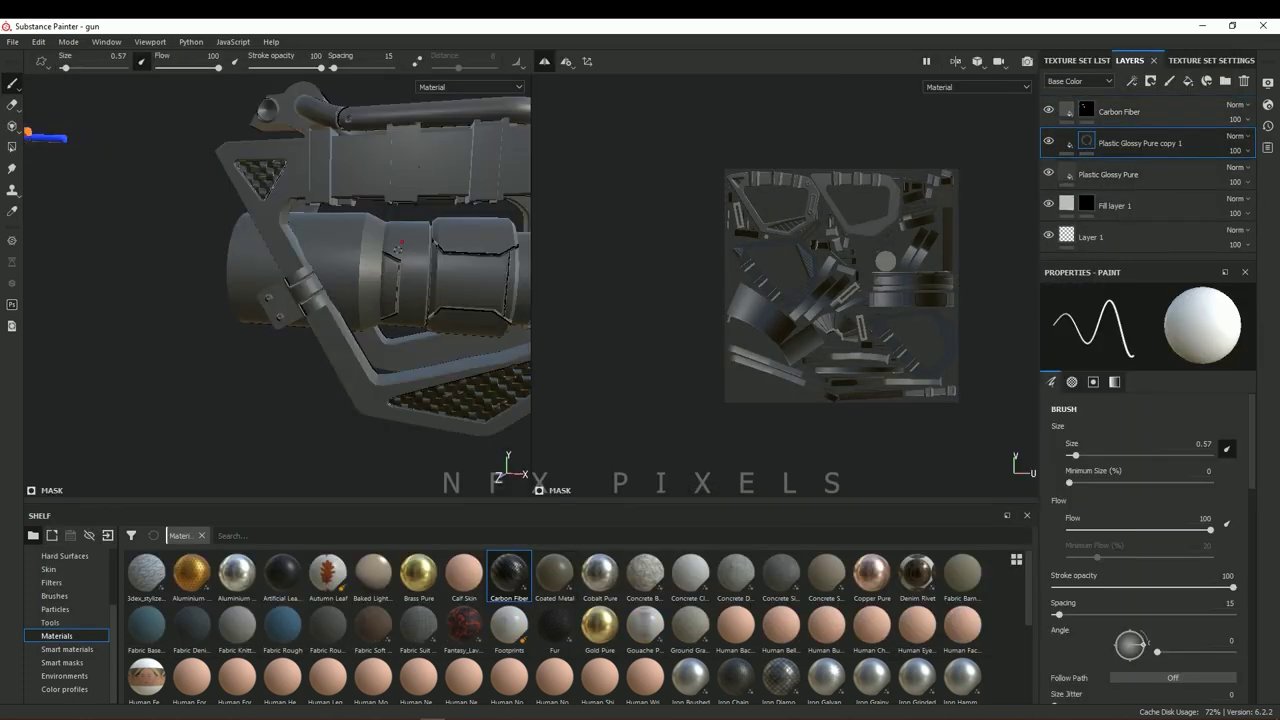
click(54, 595)
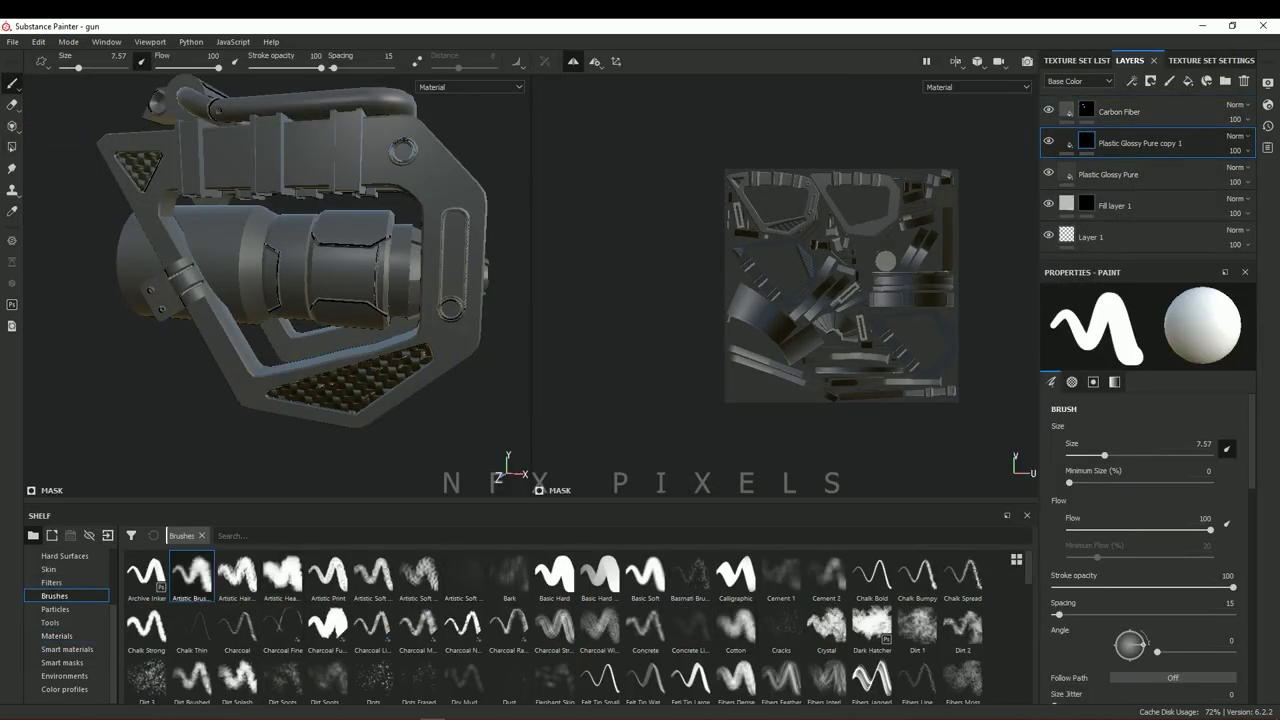
Set up the Cotton brush at size 5 and flow 23, viewing the gun from several angles
alt+drag(282, 208, 330, 200)
alt+drag(425, 318, 110, 100)
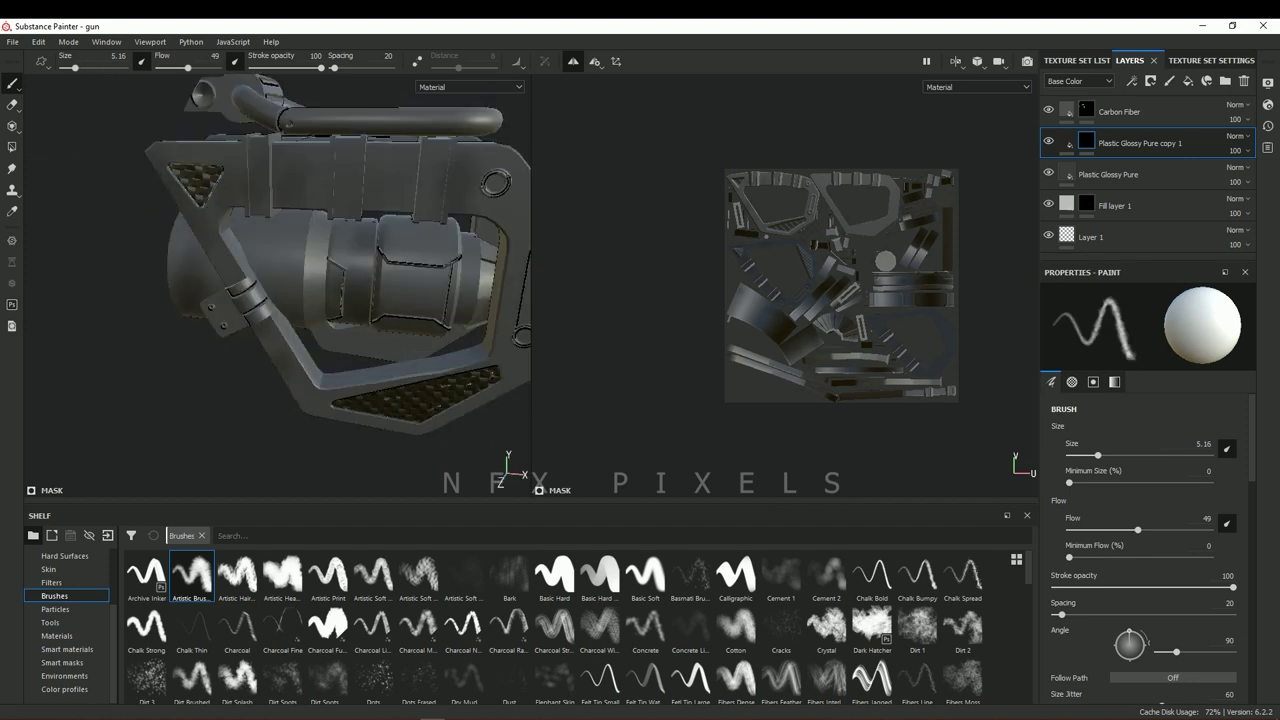
alt+drag(324, 190, 374, 243)
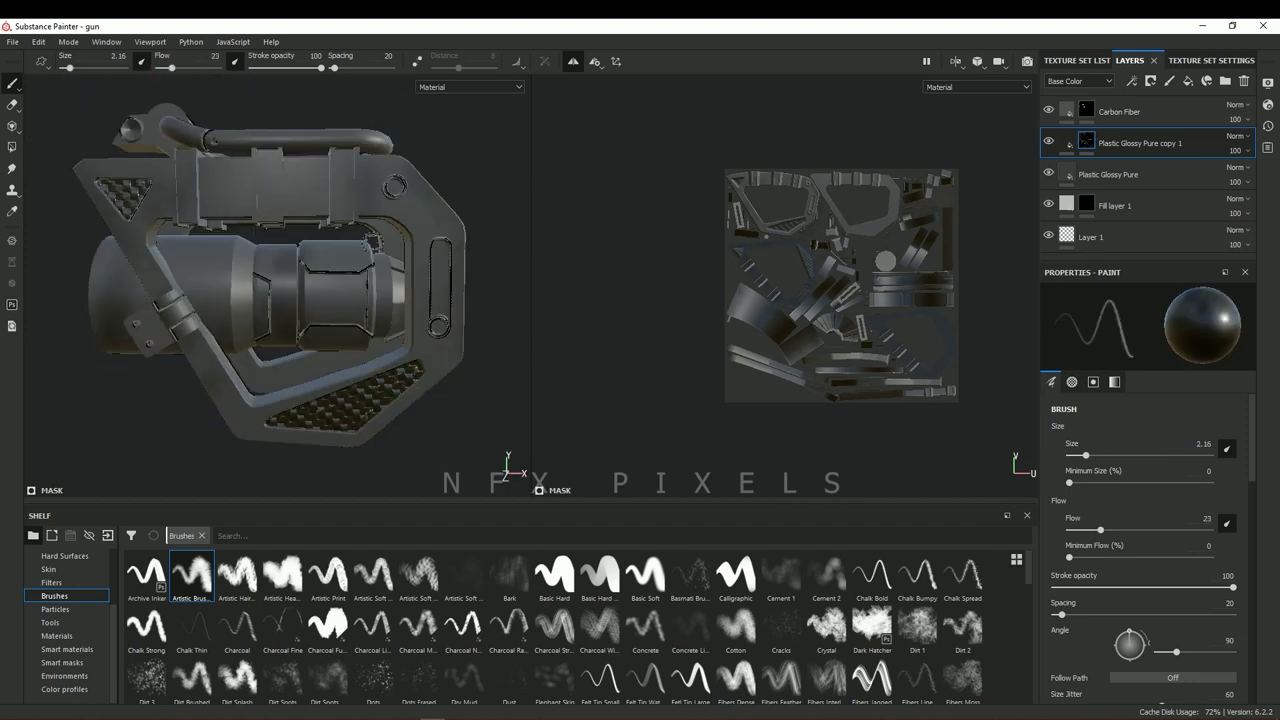
click(736, 628)
mouse_move(471, 271)
alt+mouse_down()
mouse_move(400, 250)
mouse_move(330, 260)
alt+mouse_up()
alt+drag(207, 267, 259, 239)
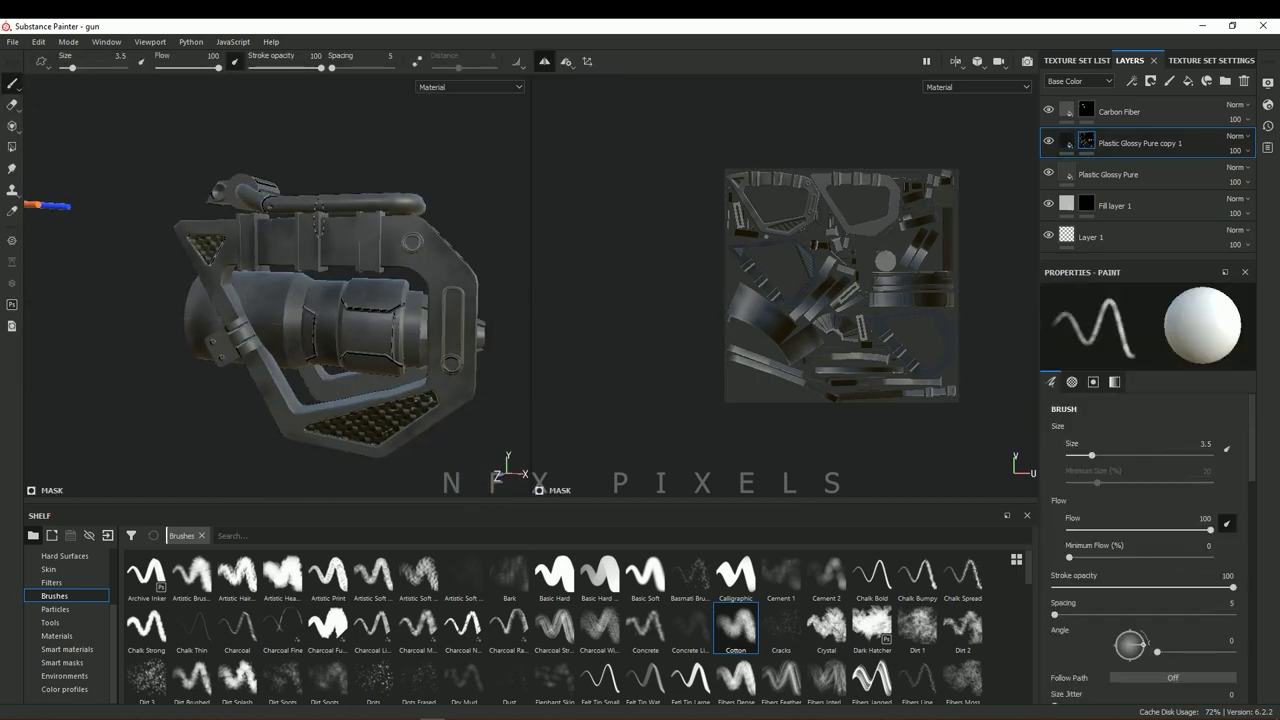
mouse_move(300, 280)
alt+mouse_down()
mouse_move(330, 260)
mouse_move(320, 265)
alt+mouse_up()
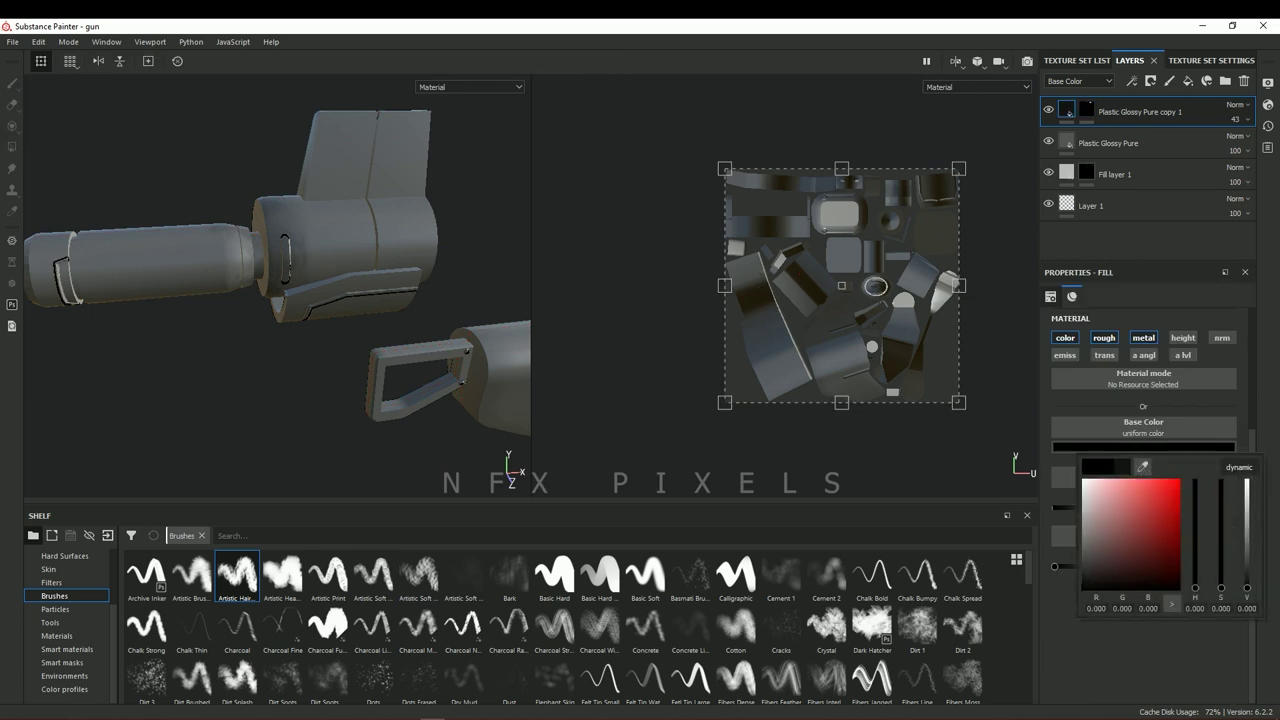
Orbit down the barrel, along its side and onto the grip to inspect the 69-opacity layer
alt+drag(199, 243, 400, 263)
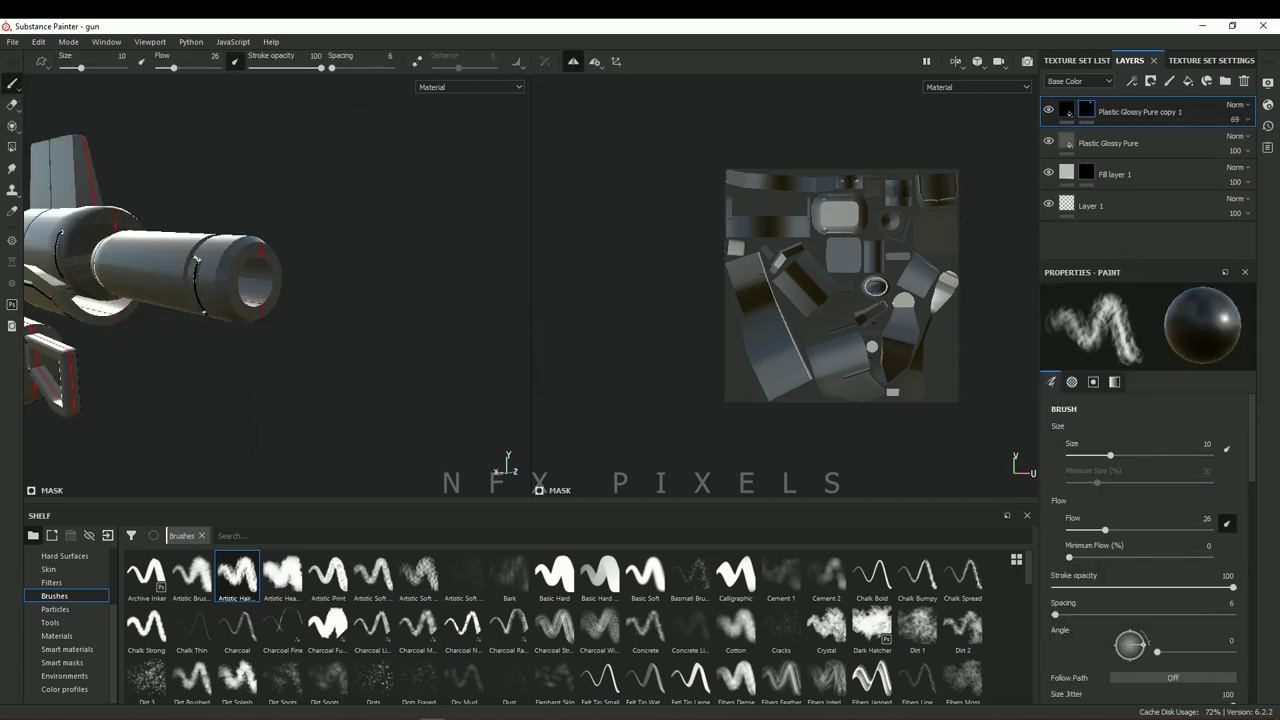
alt+drag(236, 207, 194, 158)
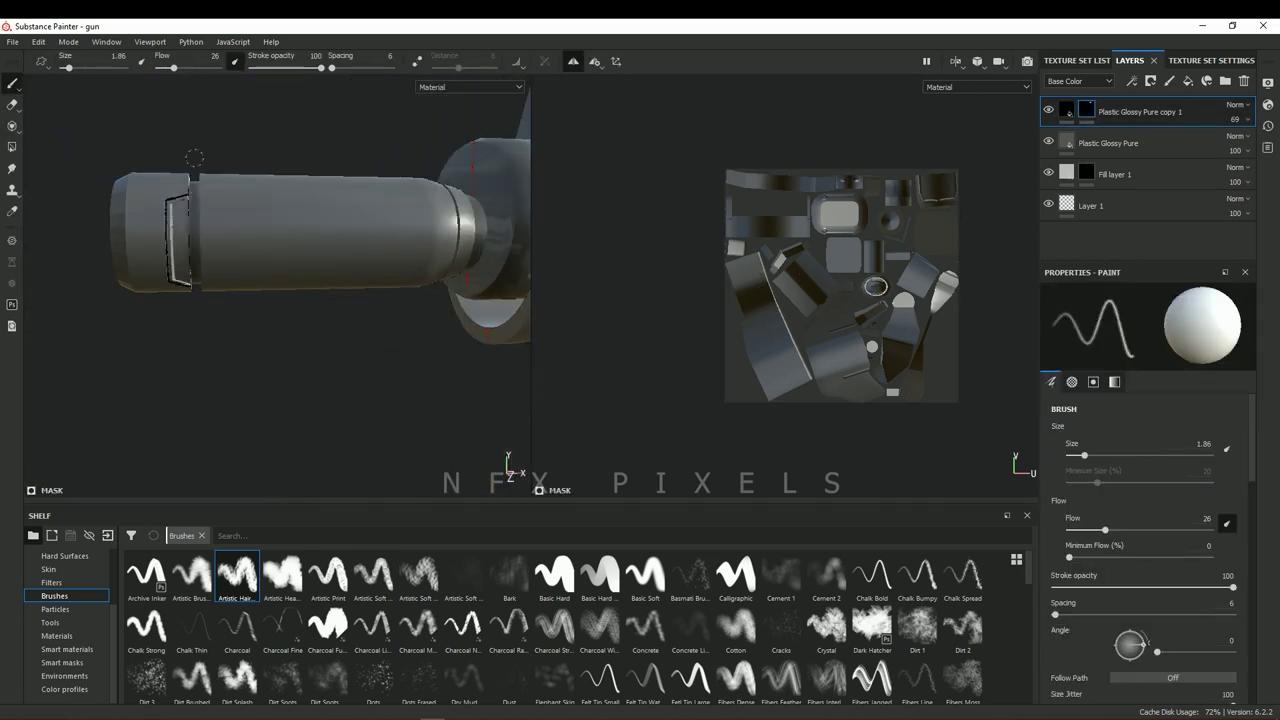
mouse_move(131, 258)
alt+mouse_down()
mouse_move(190, 355)
mouse_move(227, 312)
alt+mouse_up()
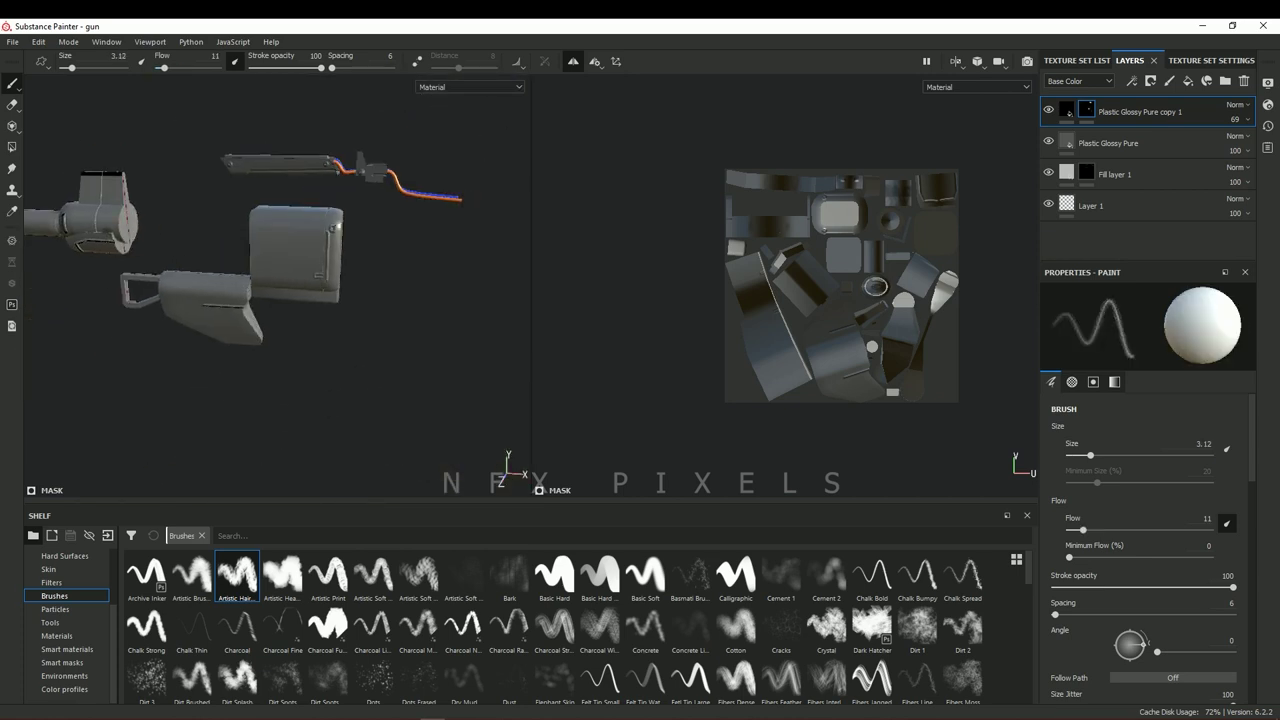
Add a Plastic Glossy Pure layer to the white body and paint a straight panel line along it
click(62, 662)
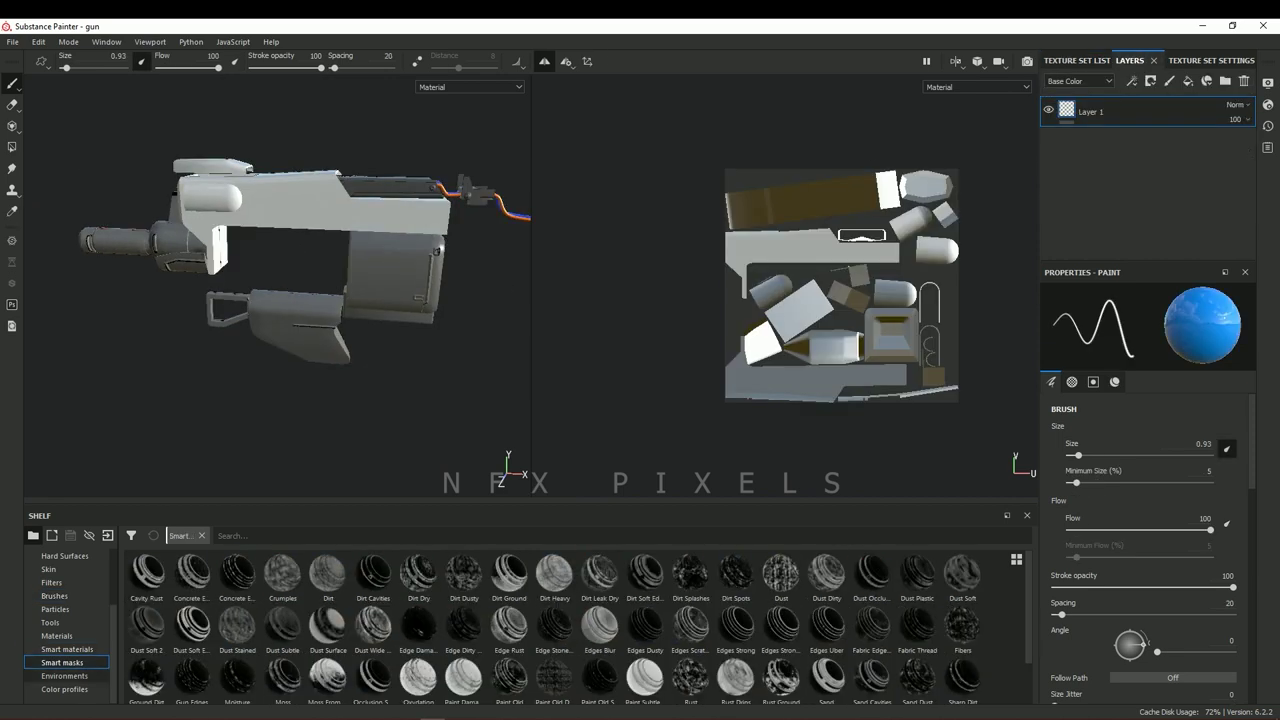
click(57, 635)
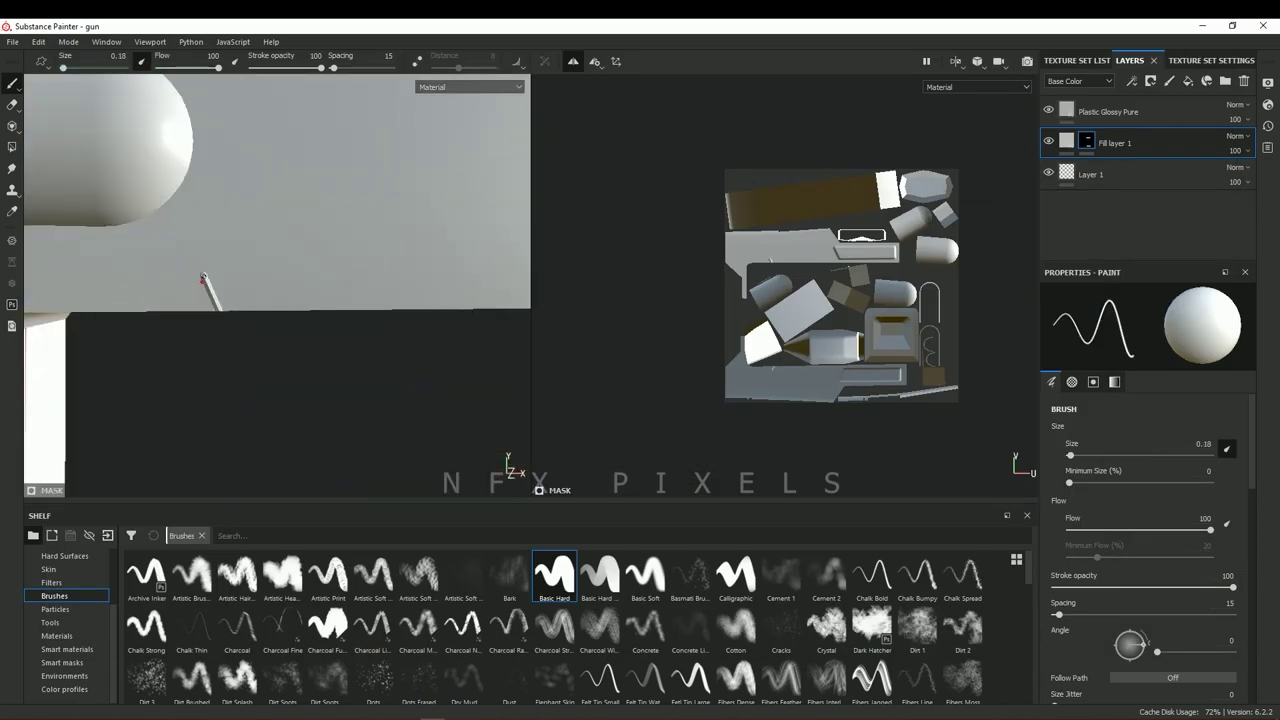
shift+click(493, 233)
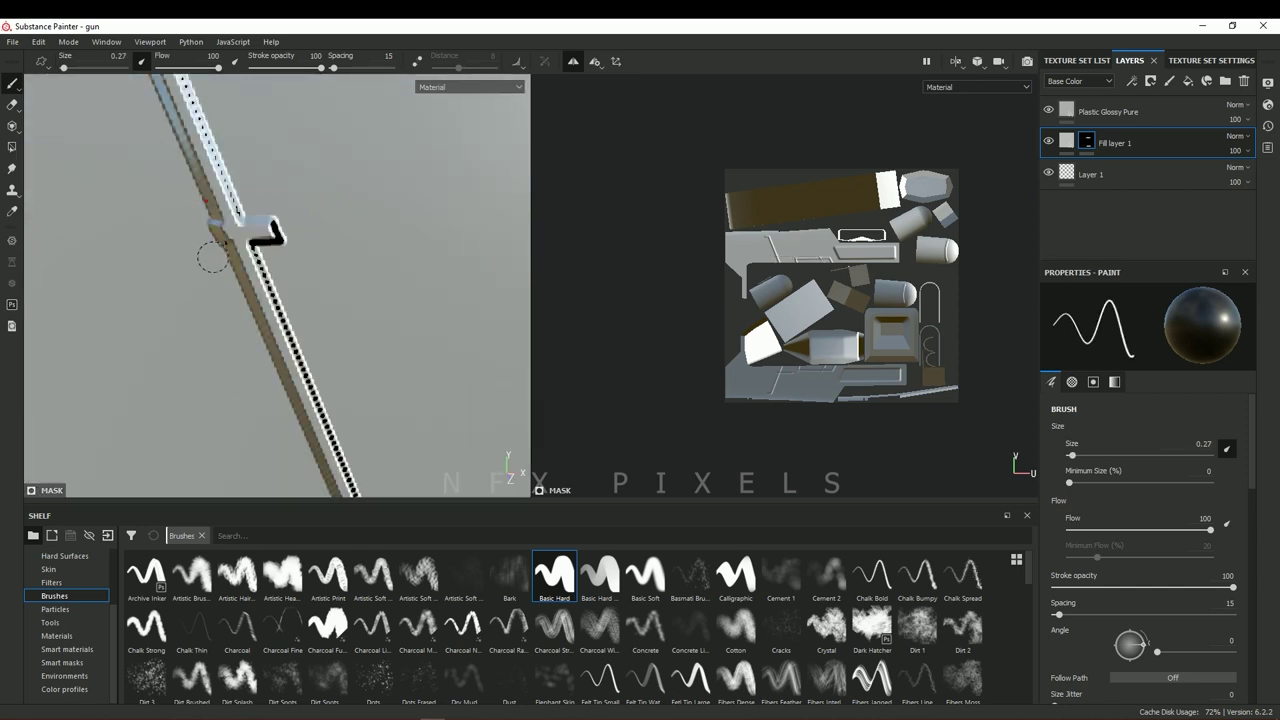
alt+drag(212, 258, 356, 207)
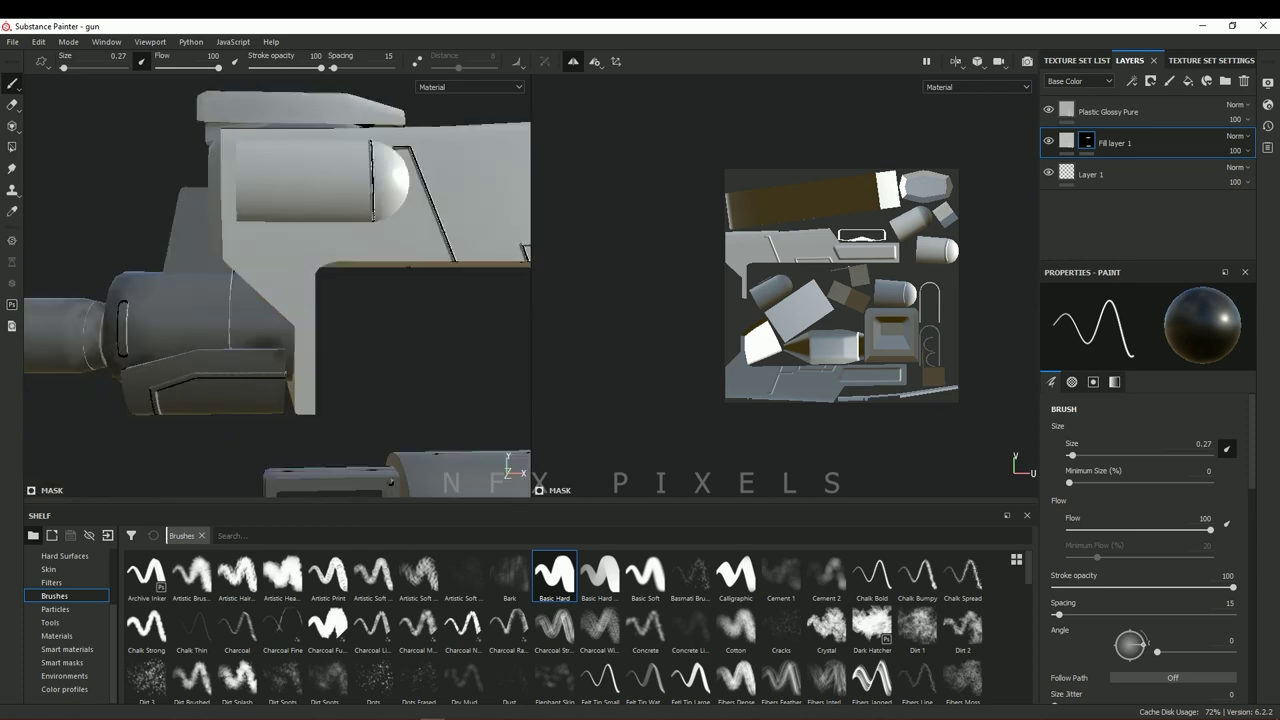
scroll(248, 223, up, 5)
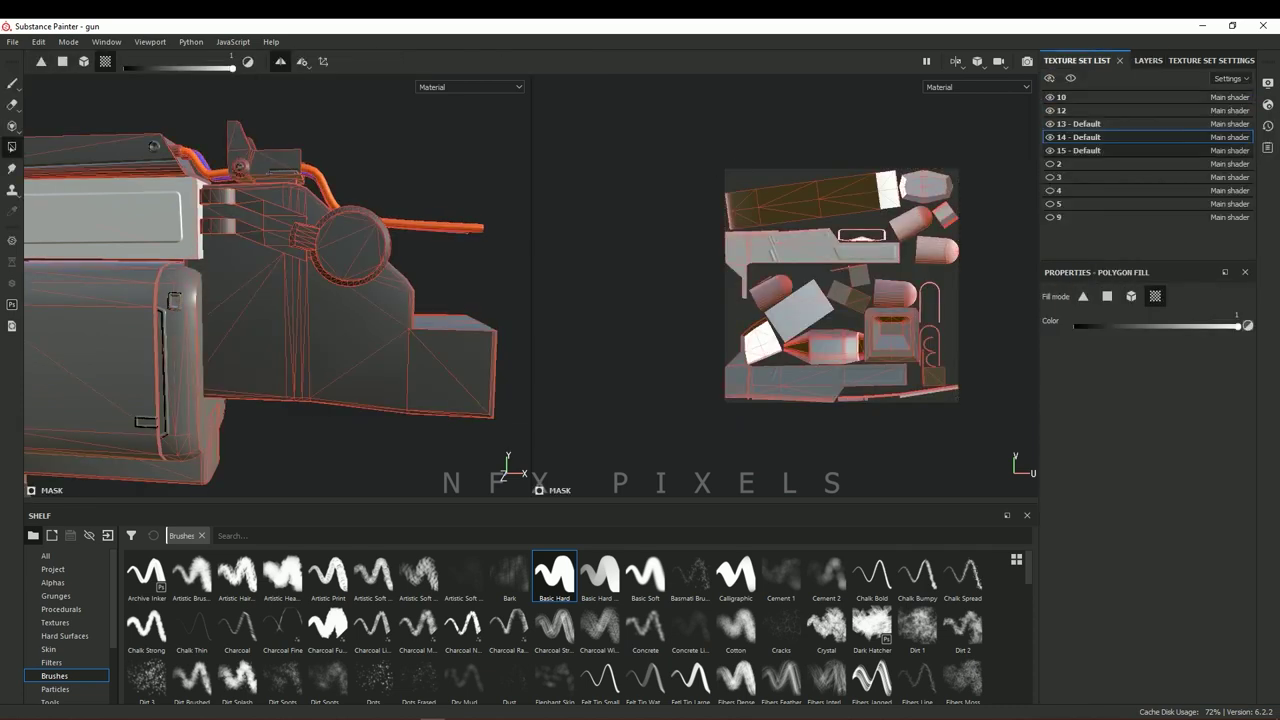
Cover the gun's side panel with a cyan copy of Plastic Glossy Pure
click(52, 582)
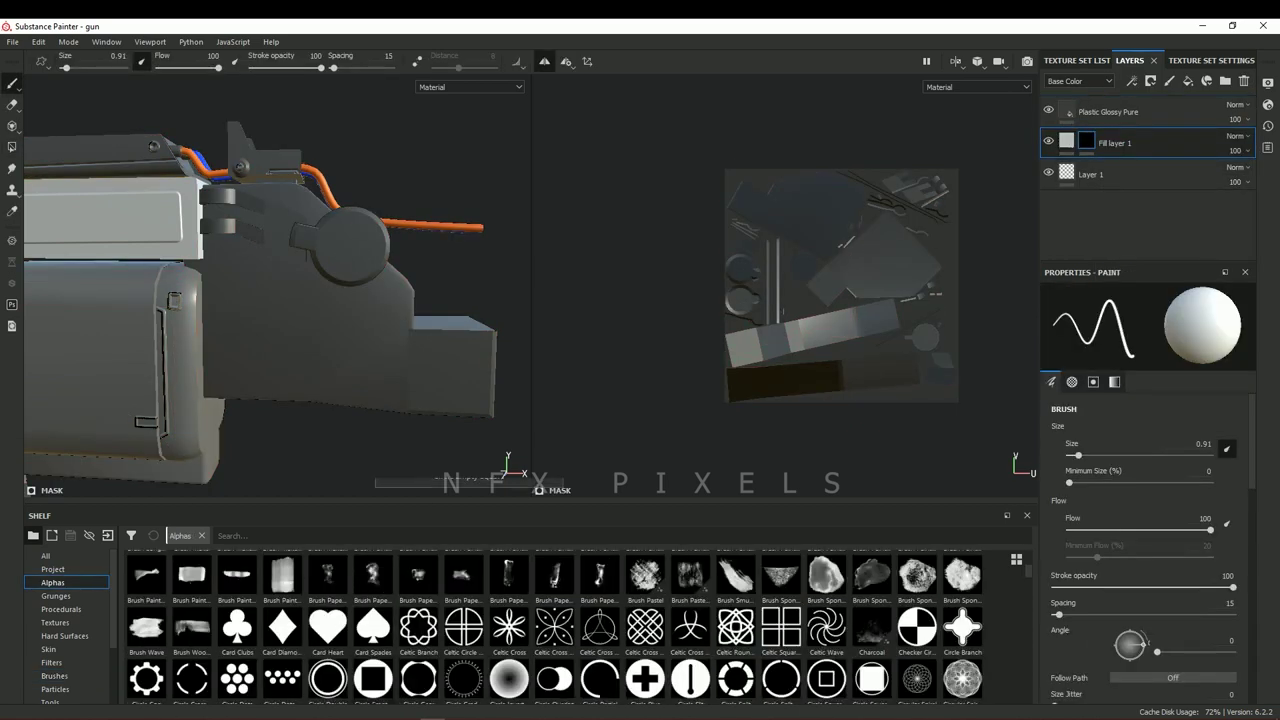
alt+drag(343, 245, 220, 275)
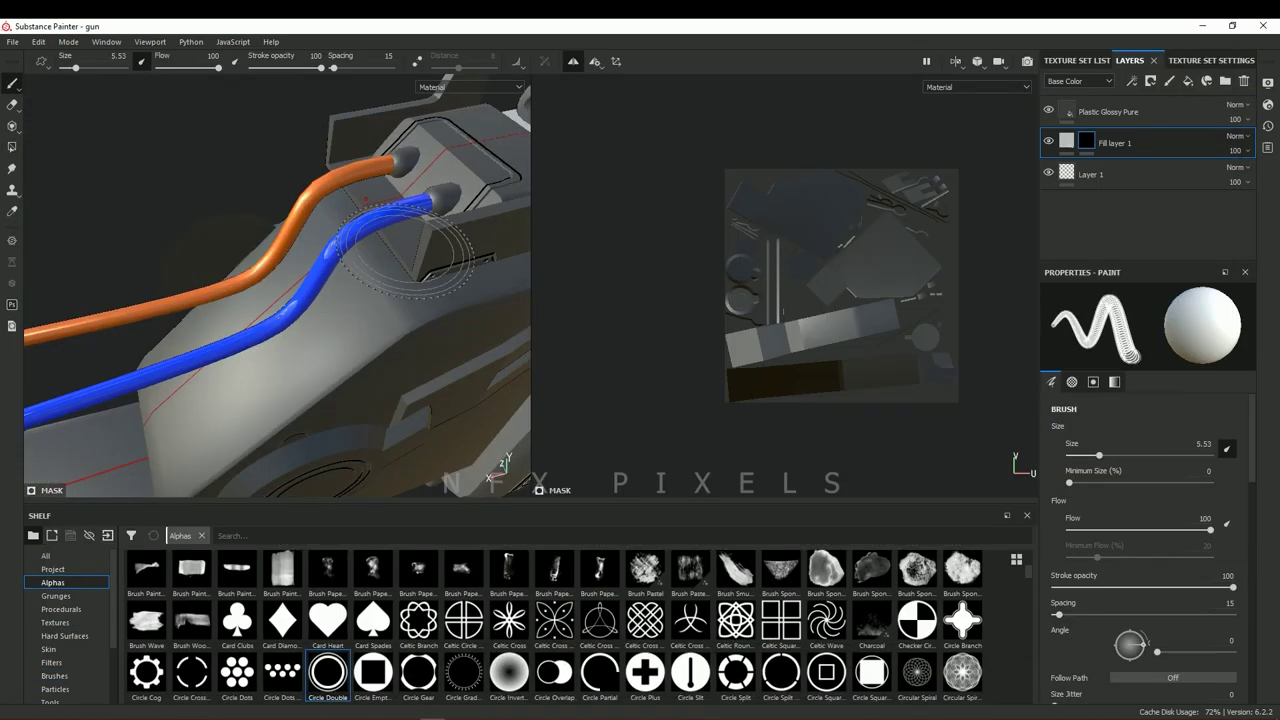
scroll(216, 283, down, 5)
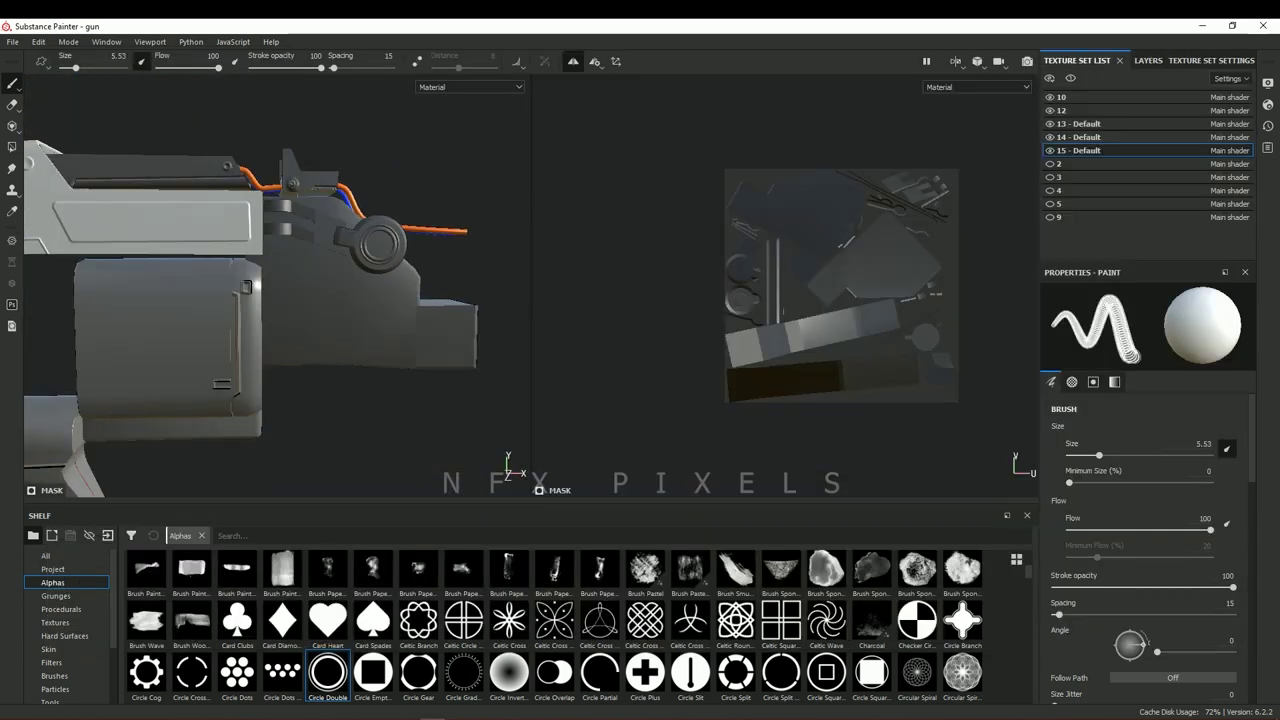
alt+drag(470, 206, 330, 240)
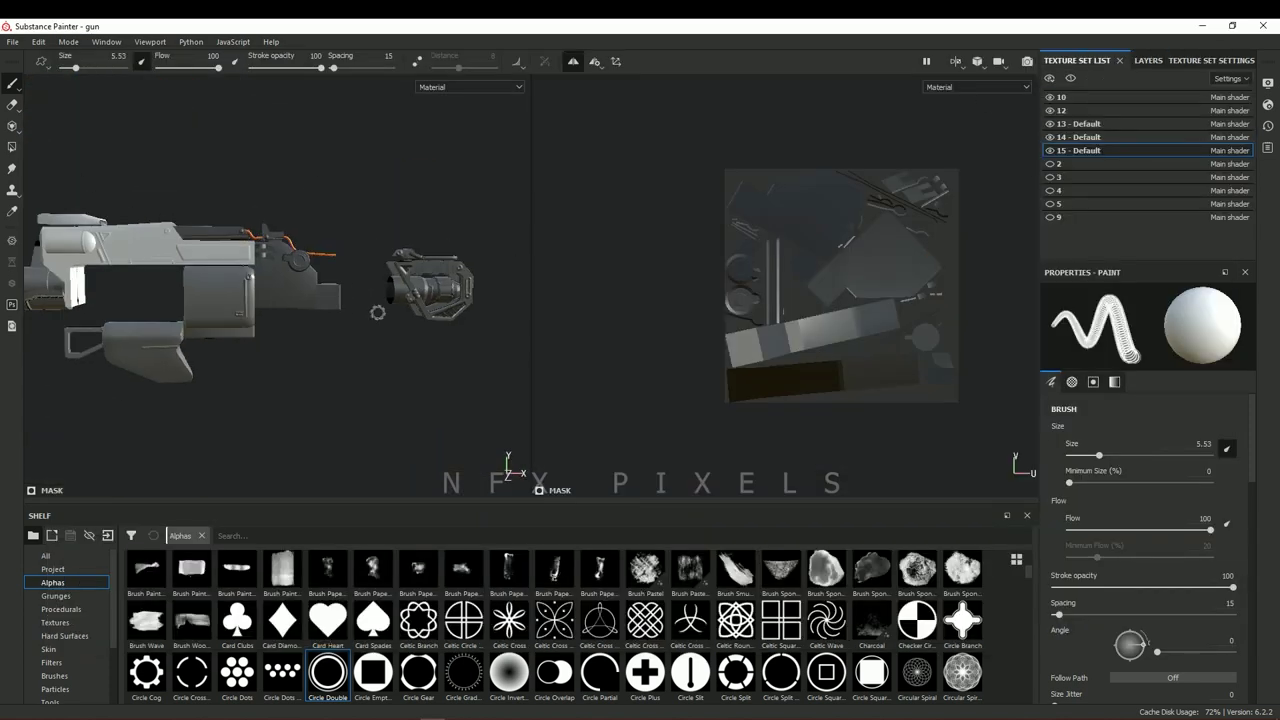
Rename Fill layer 1 to 'bump'
key(Escape)
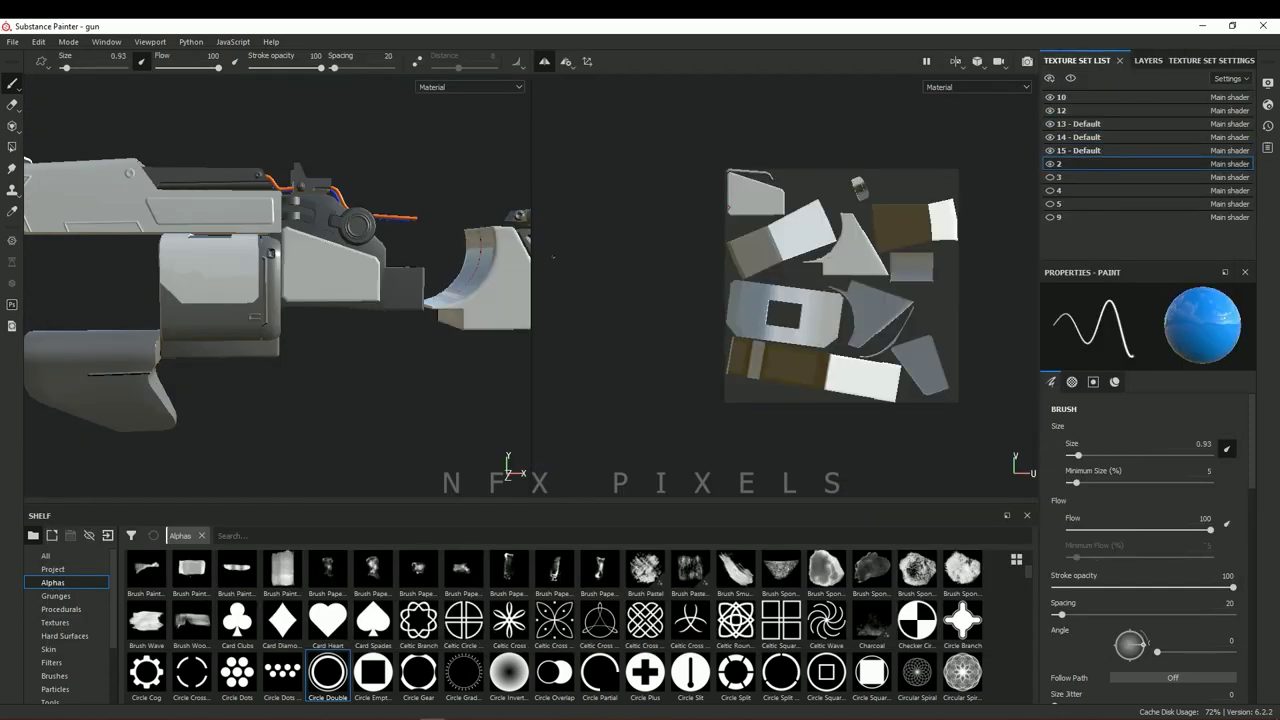
right_click(1095, 117)
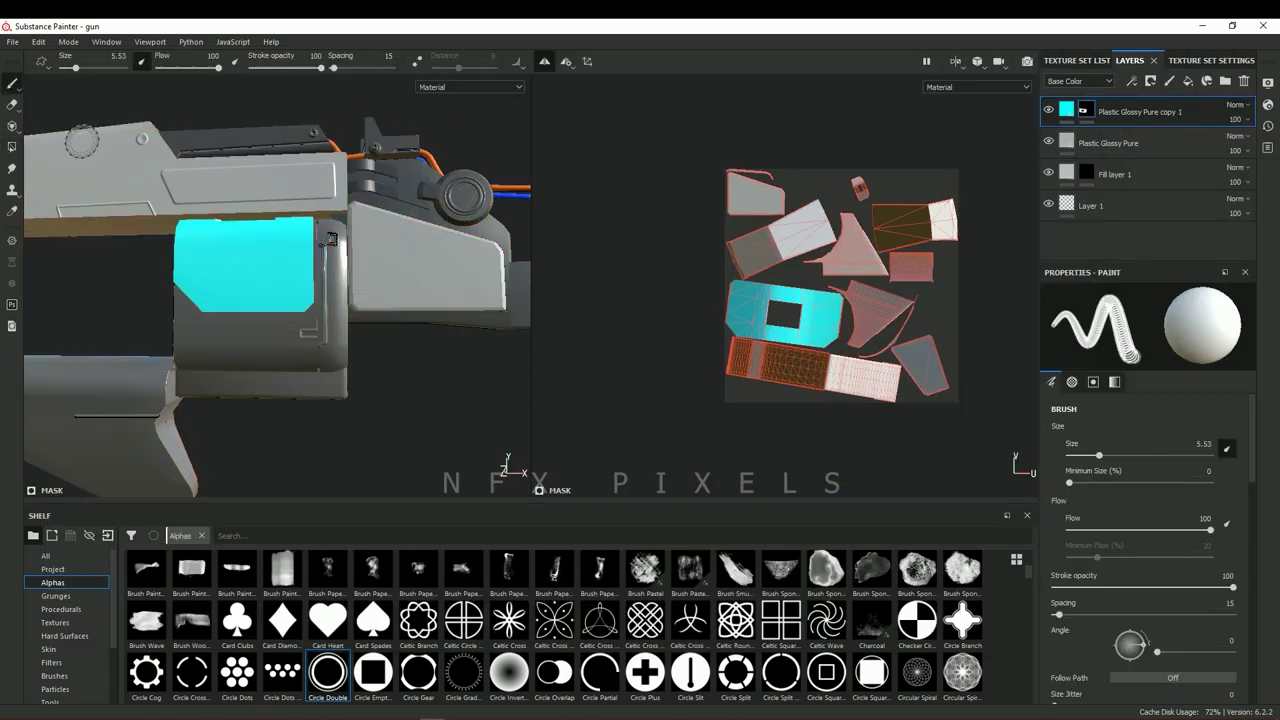
text(bump)
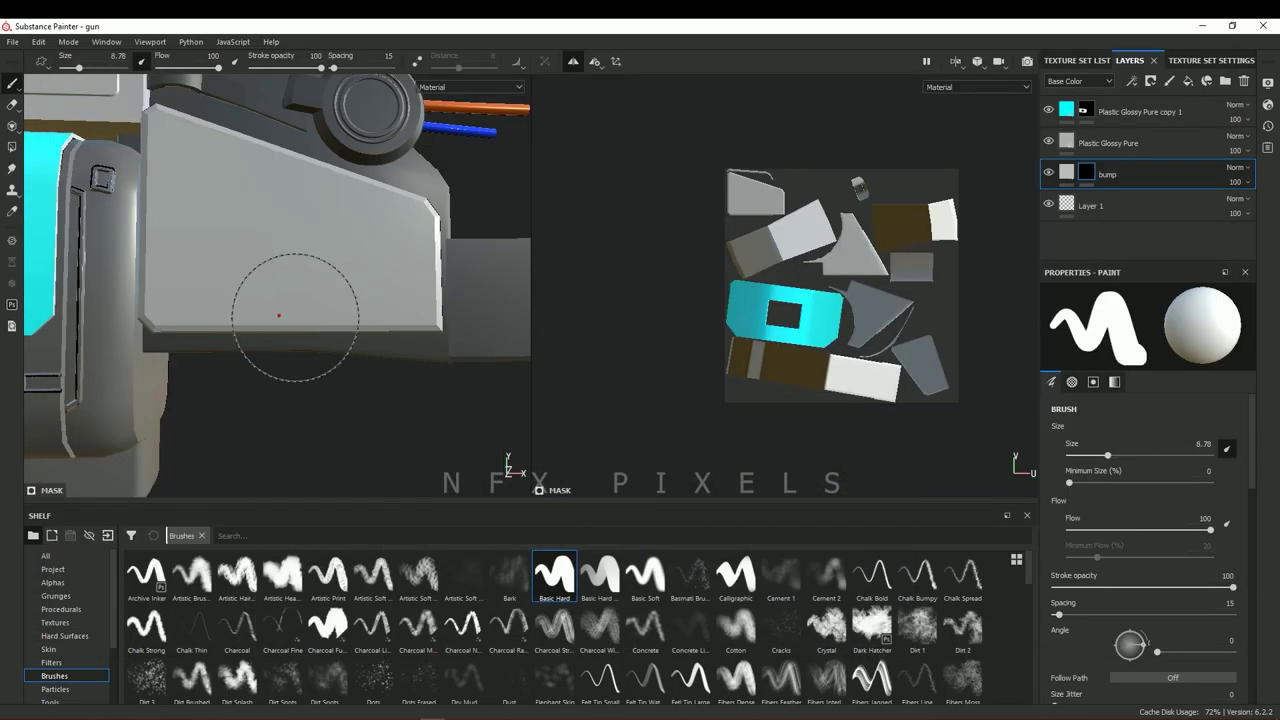
Stamp two round studs on the grey side panel using Circle Inverted at brush size 0.32
ctrl+right_drag(277, 291, 235, 337)
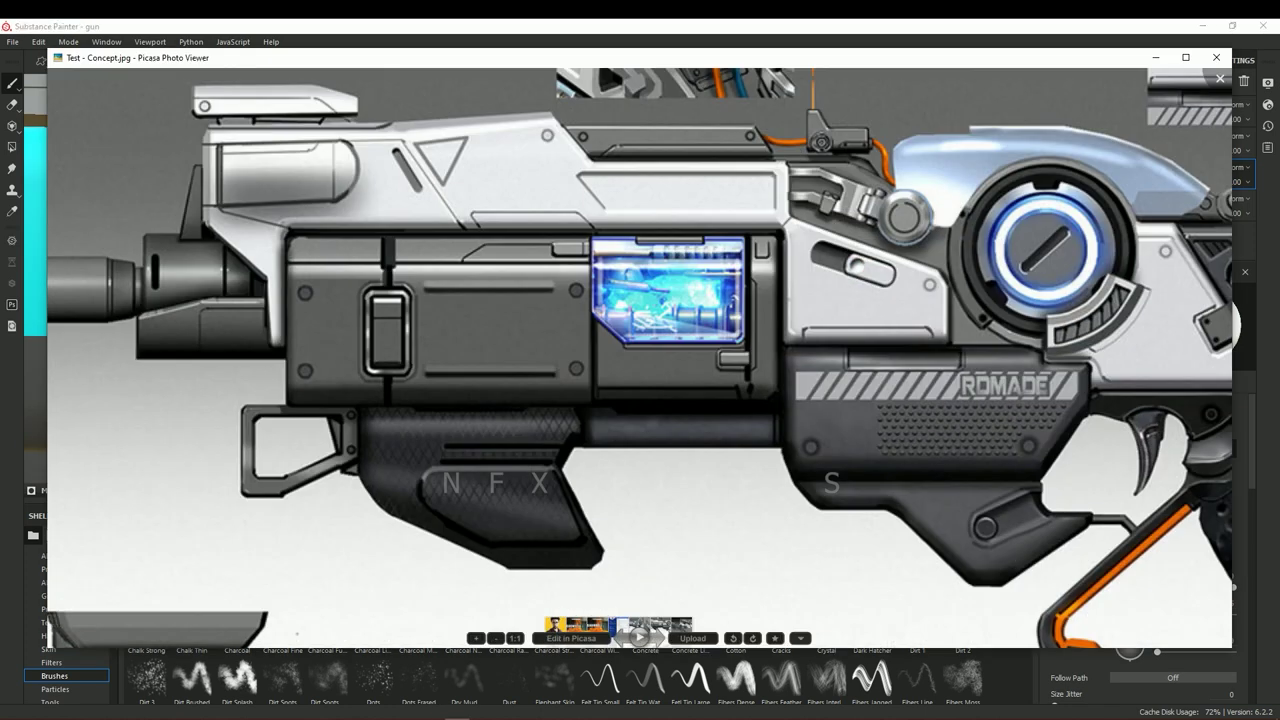
scroll(404, 360, up, 5)
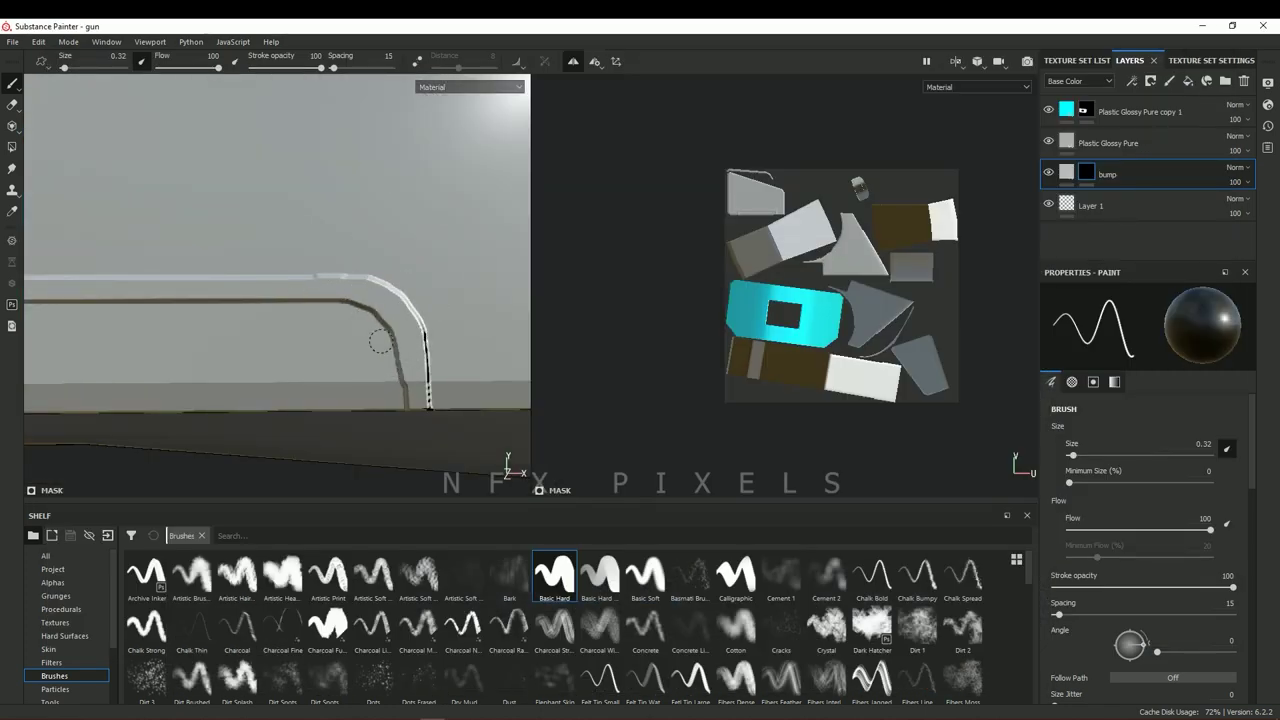
alt+drag(380, 342, 162, 296)
scroll(169, 294, down, 5)
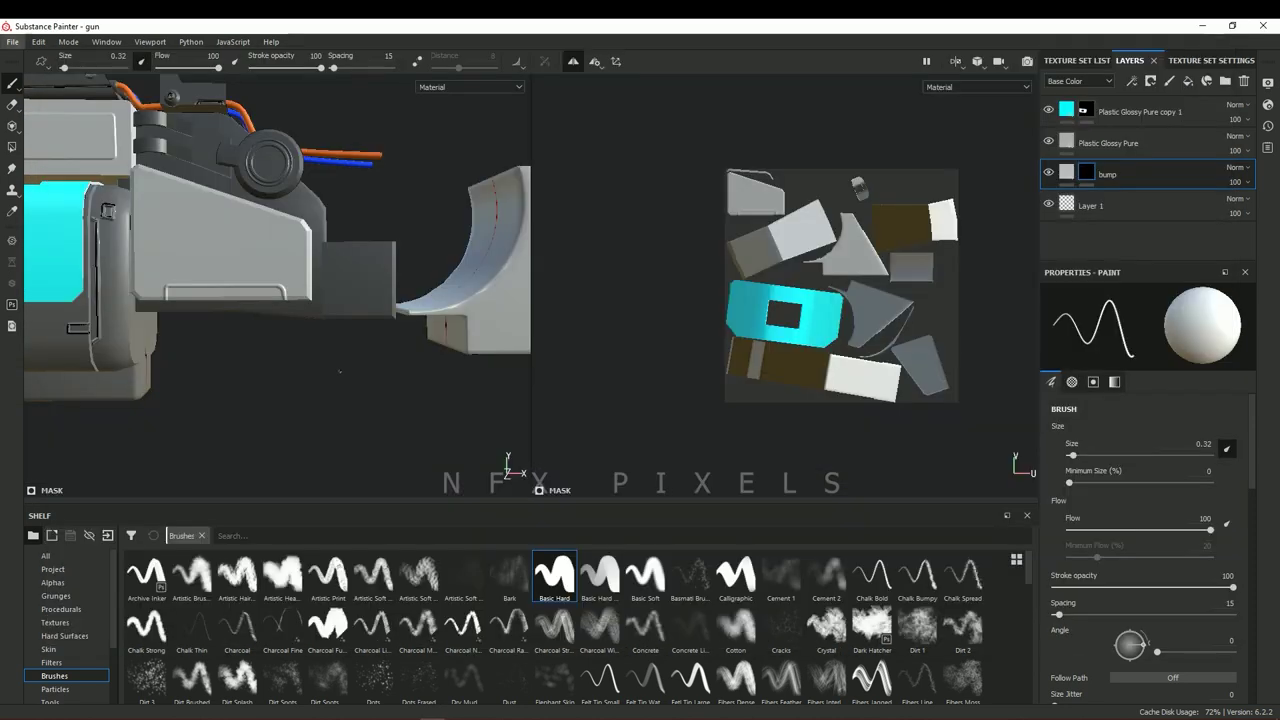
click(53, 582)
scroll(509, 630, down, 1)
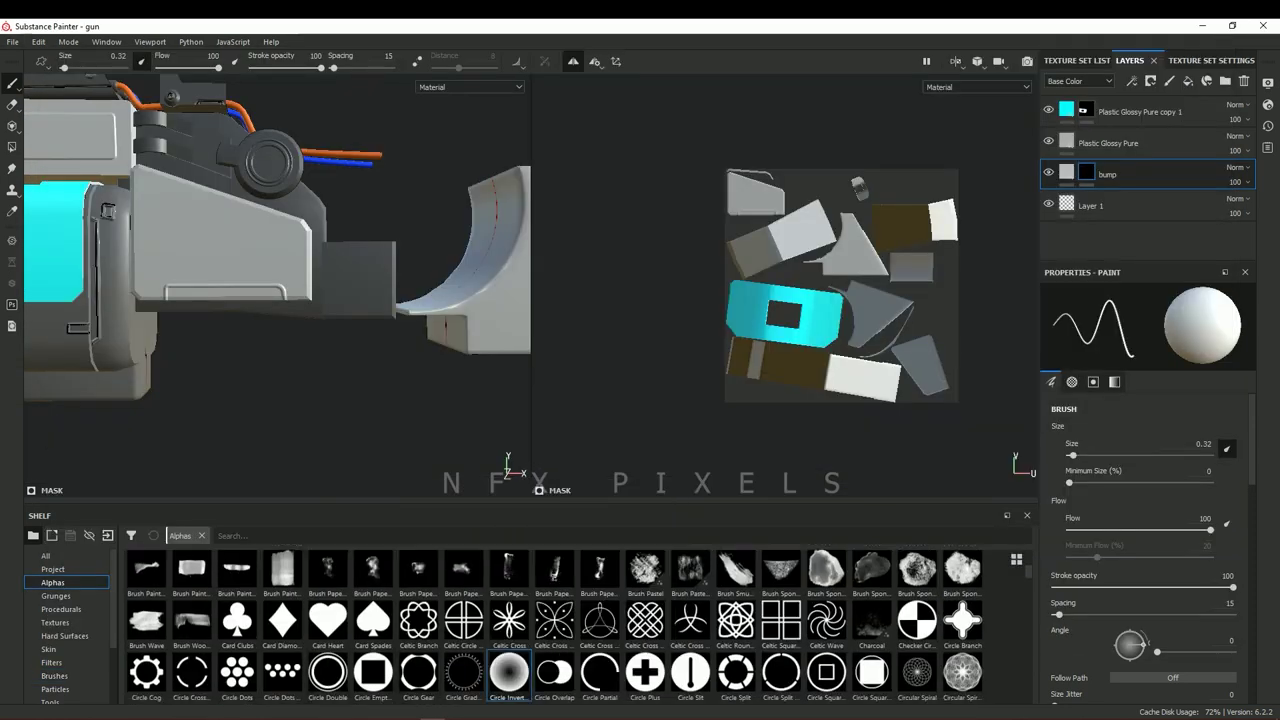
click(284, 236)
click(160, 199)
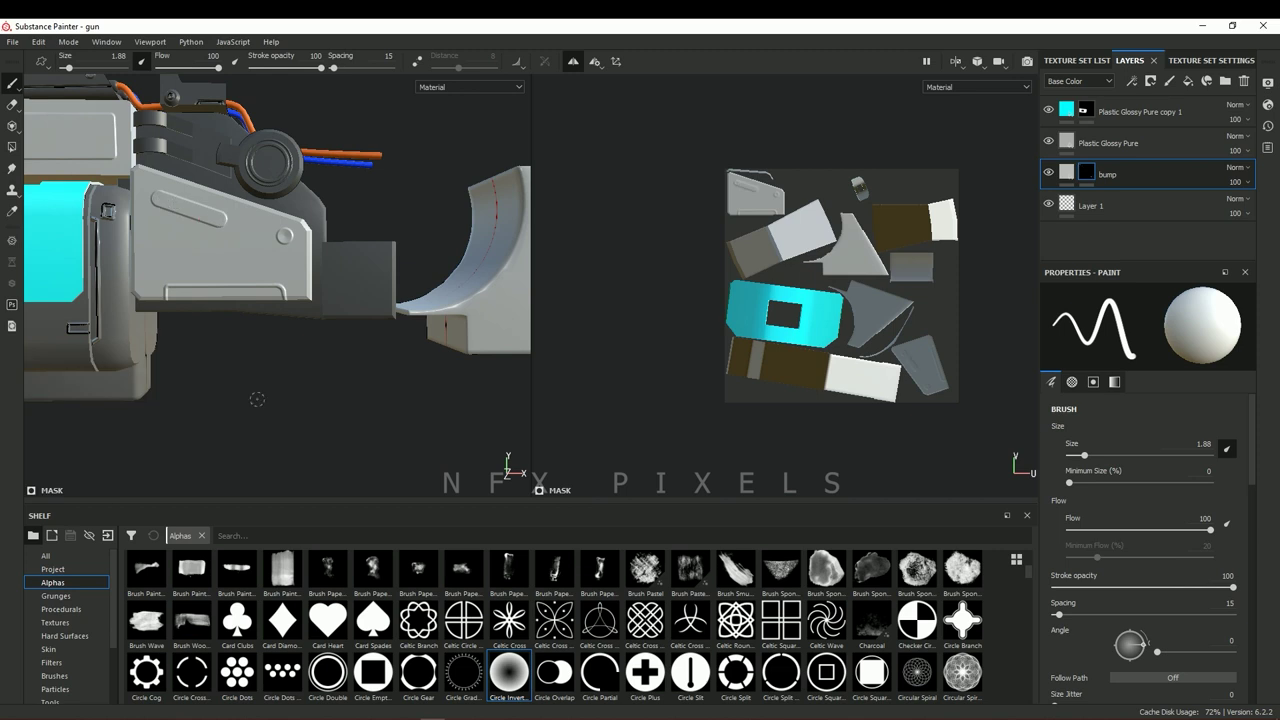
Paint a raised slot outline on the bump layer with the Basic Hard brush
key(bracketright)
scroll(188, 207, up, 3)
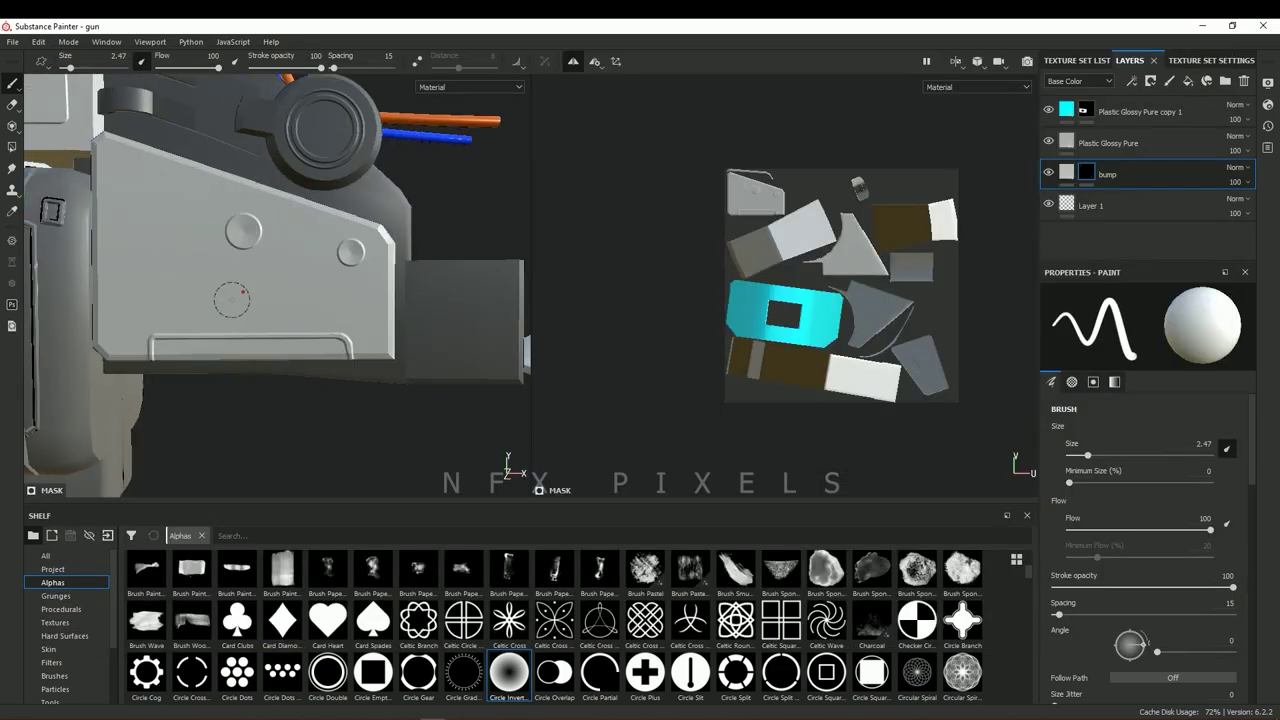
click(54, 676)
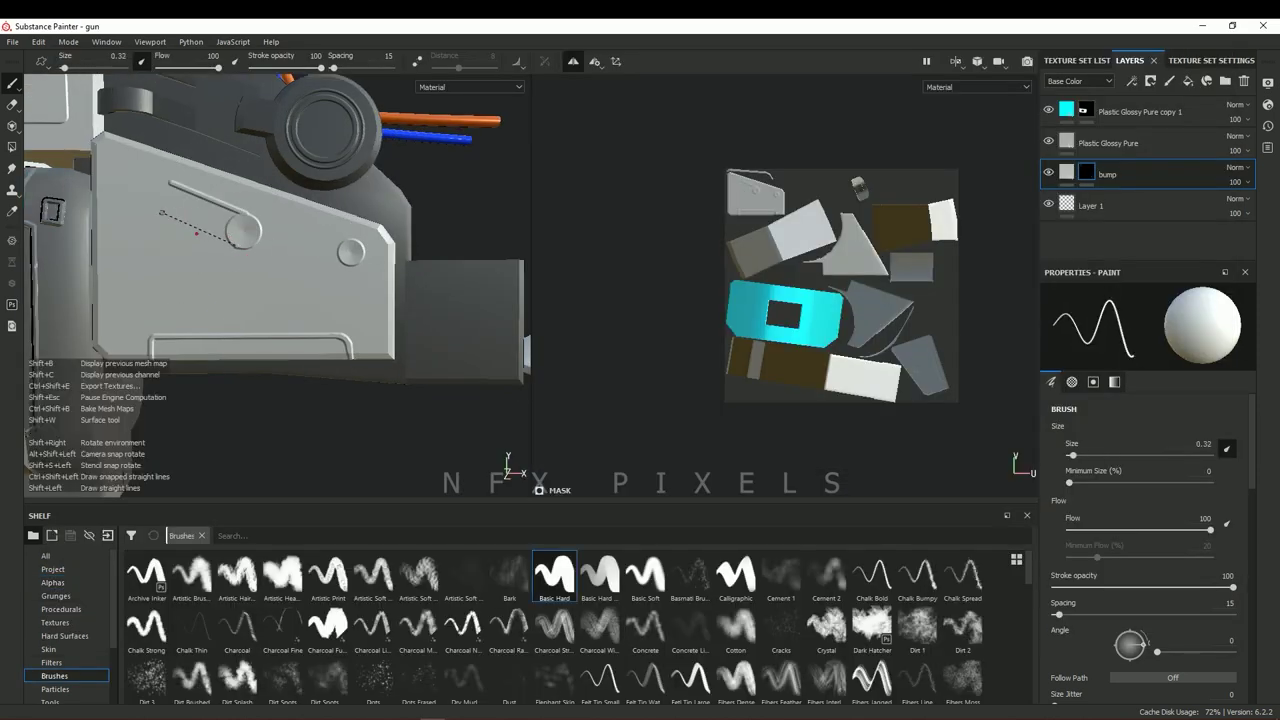
scroll(245, 214, up, 2)
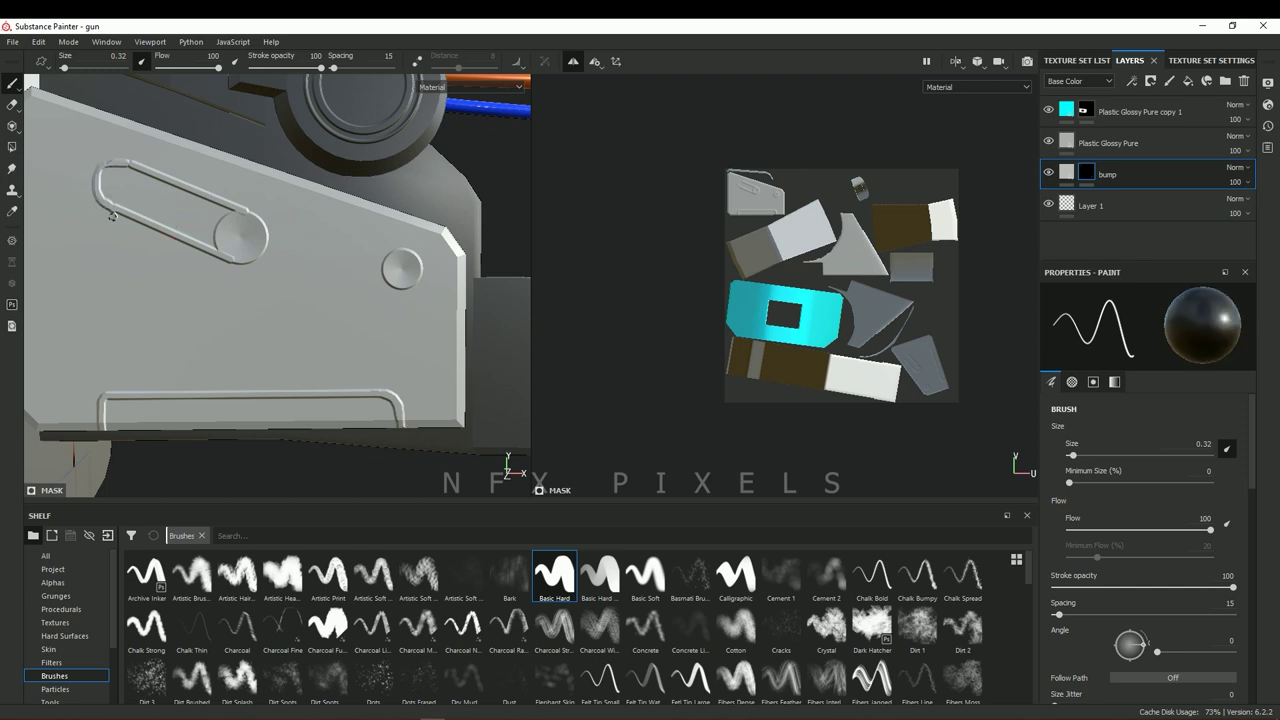
scroll(112, 215, up, 3)
scroll(124, 213, up, 1)
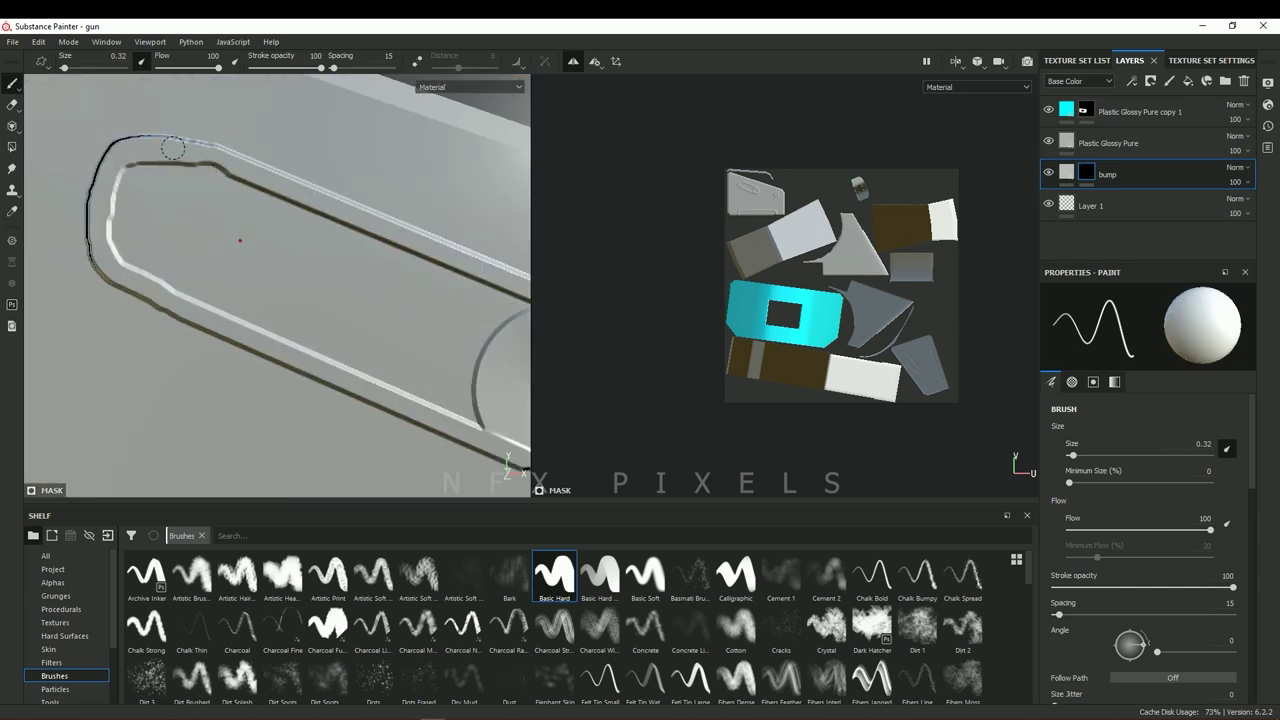
scroll(140, 152, down, 3)
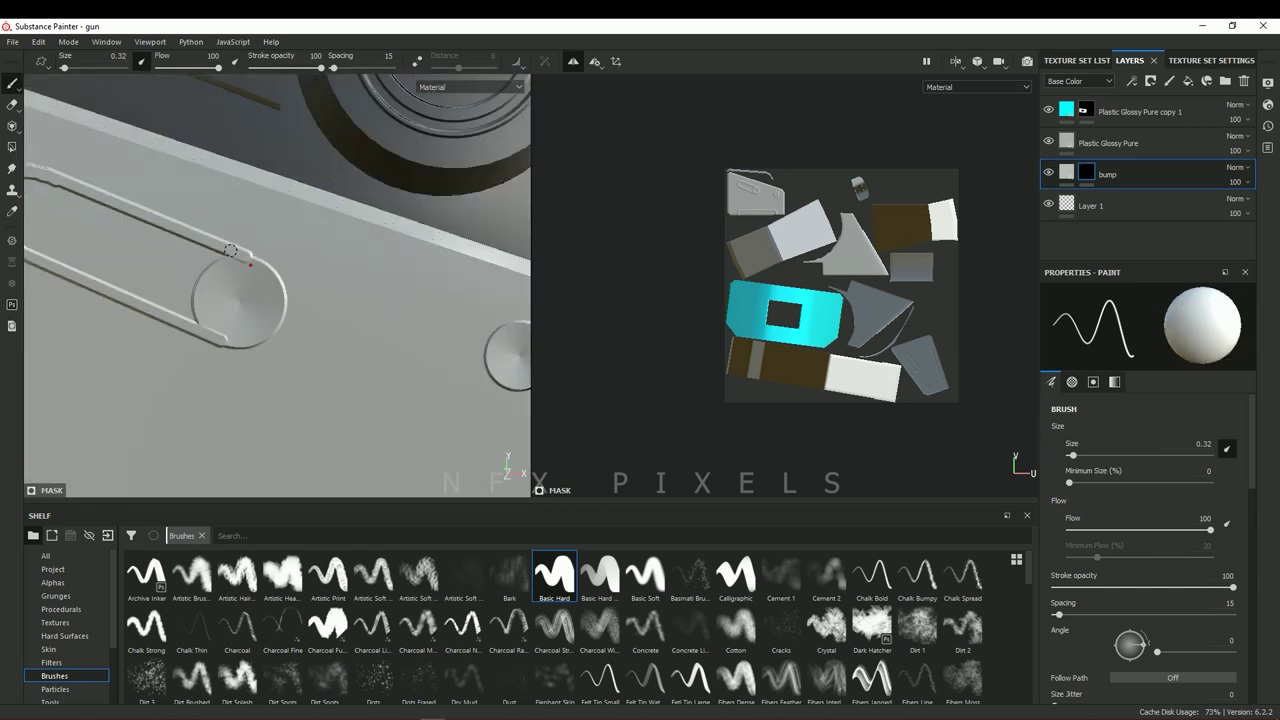
scroll(277, 277, up, 2)
scroll(270, 264, down, 2)
scroll(270, 264, down, 3)
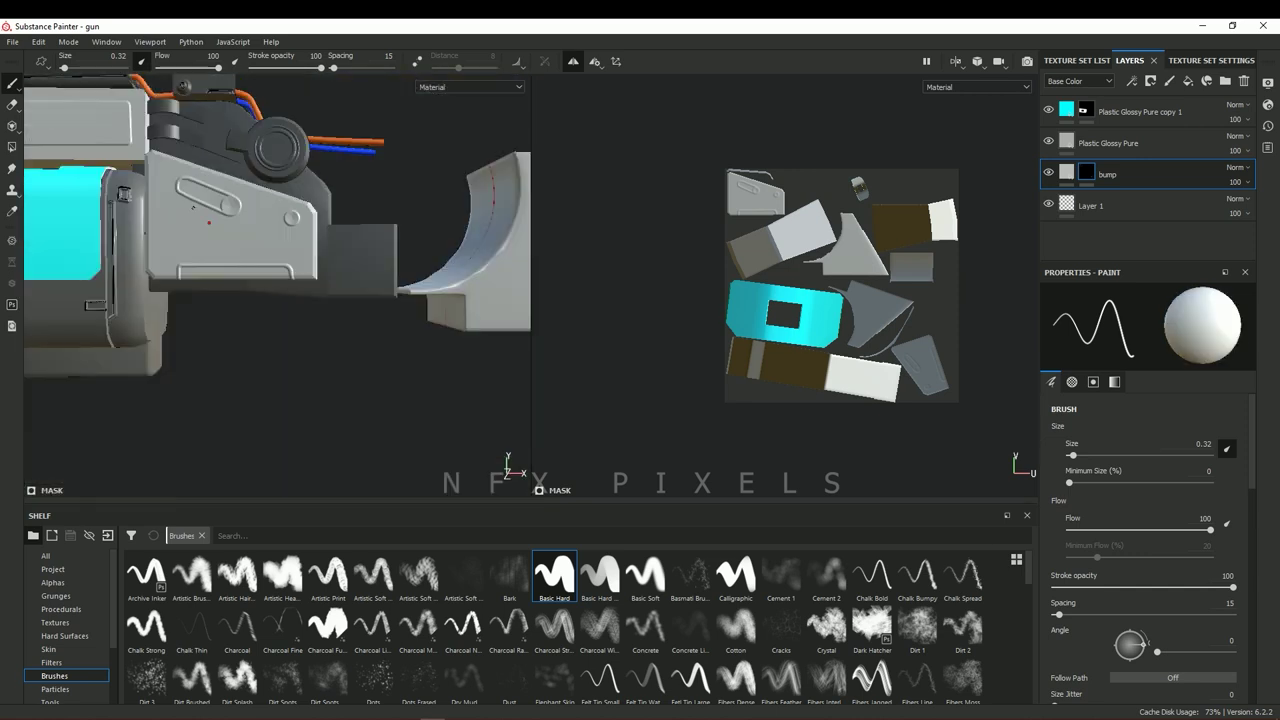
scroll(270, 264, down, 2)
Check the gun concept reference image and return to the project
key(alt+Tab)
key(alt+Tab)
key(alt+Tab)
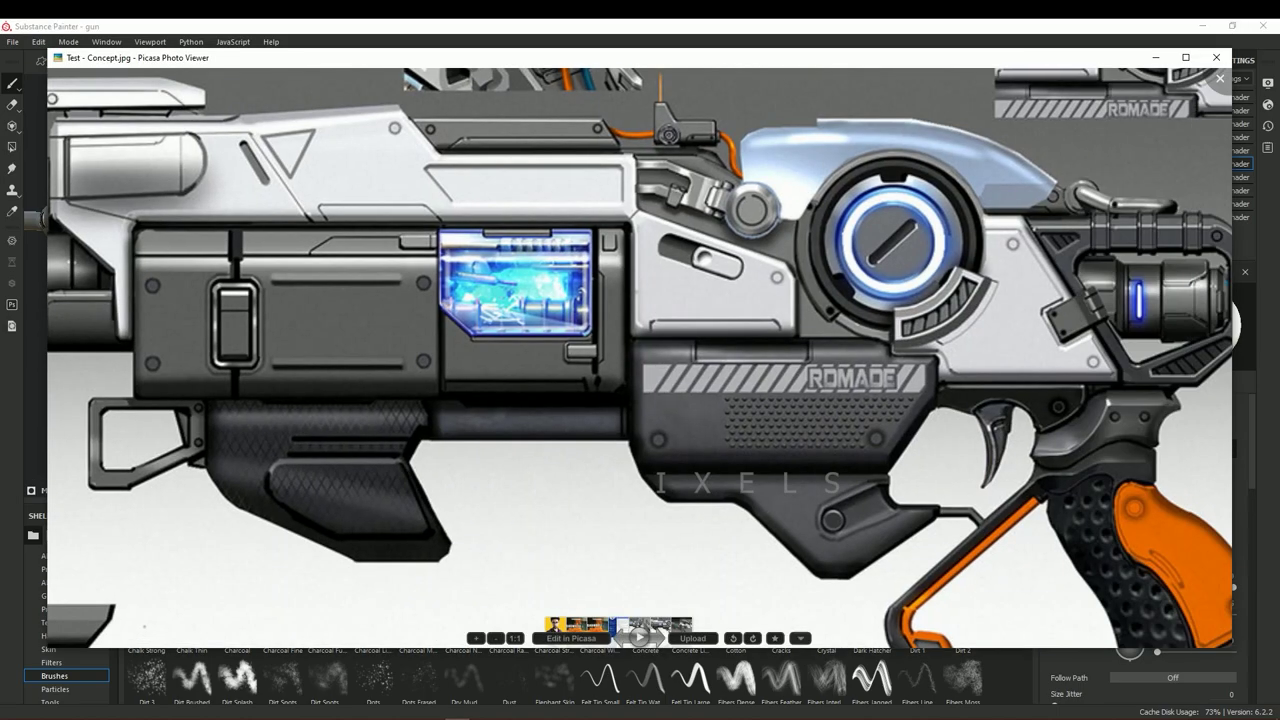
key(alt+Tab)
scroll(300, 182, up, 4)
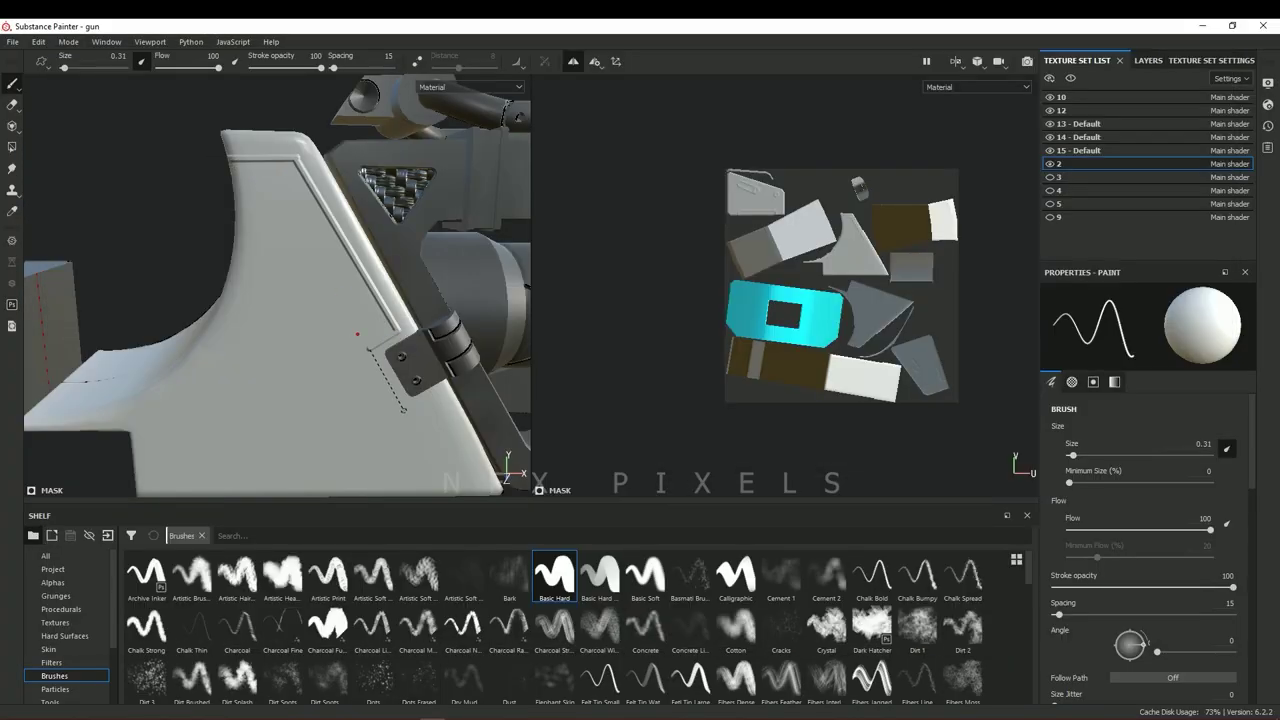
Paint engraved height lines along the white fin's edges with Basic Hard
scroll(397, 300, up, 3)
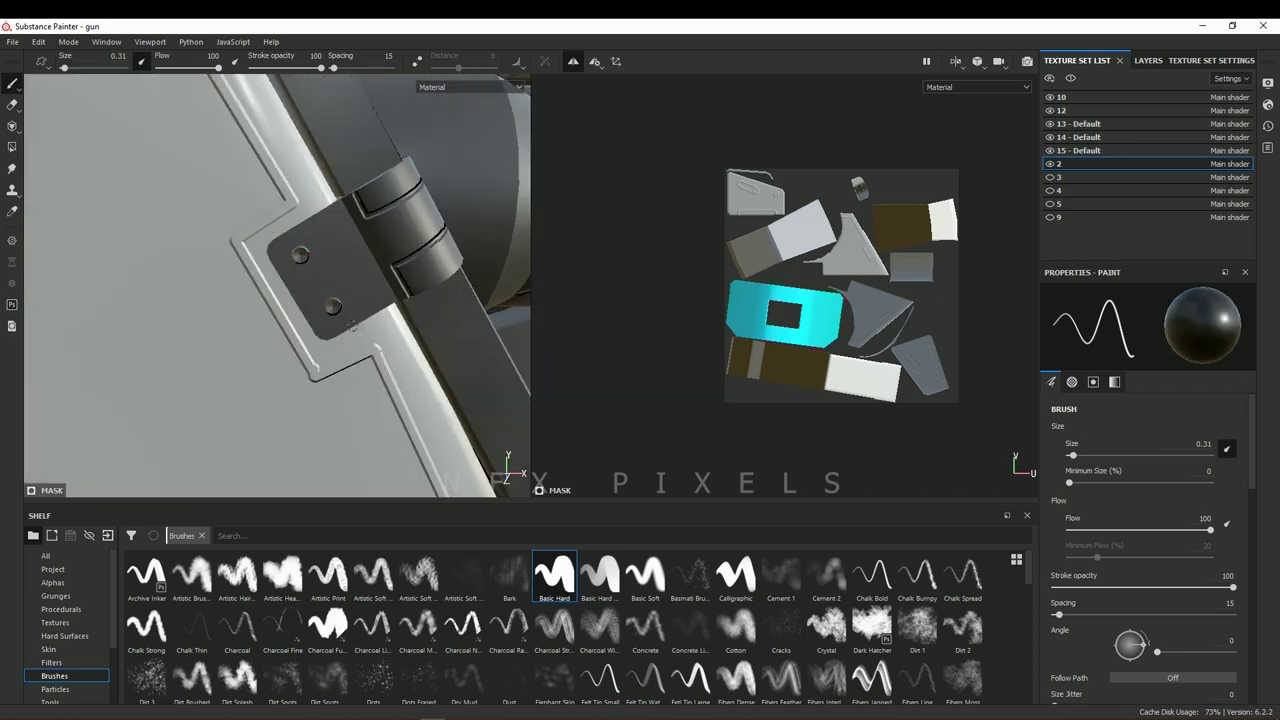
scroll(320, 340, down, 3)
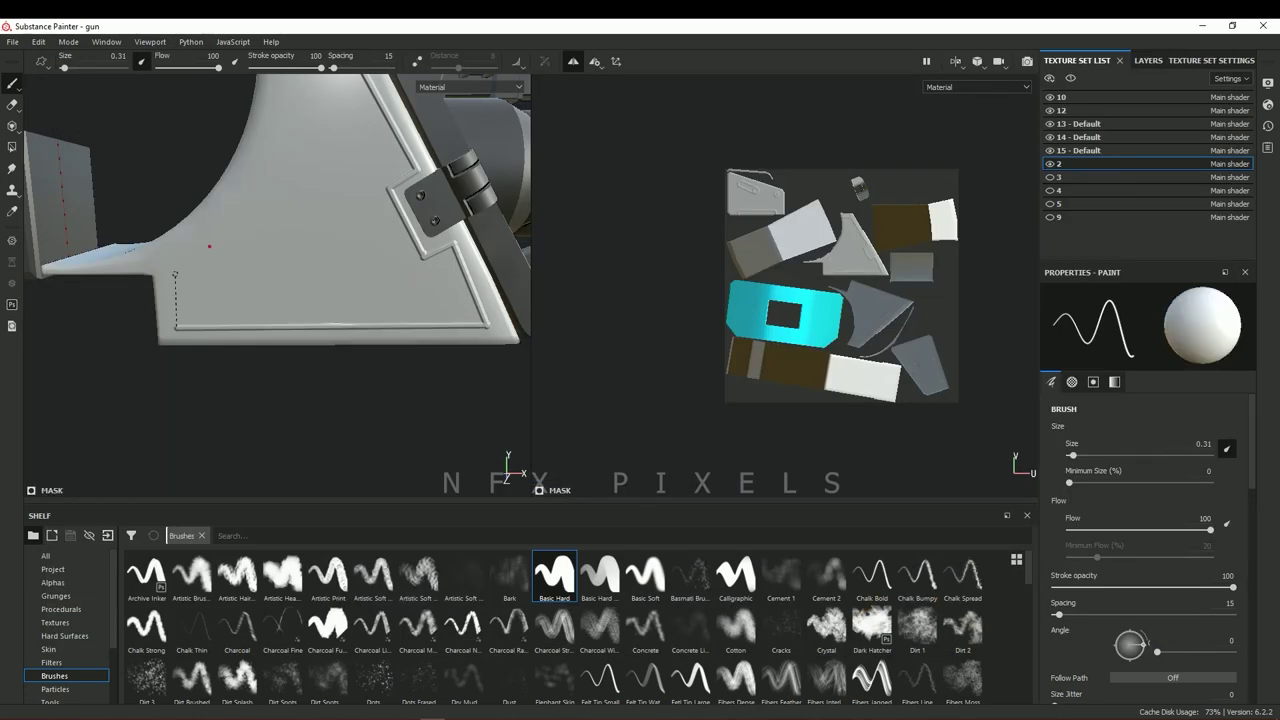
mouse_move(135, 244)
alt+mouse_down()
mouse_move(292, 327)
mouse_move(350, 208)
alt+mouse_up()
click(53, 582)
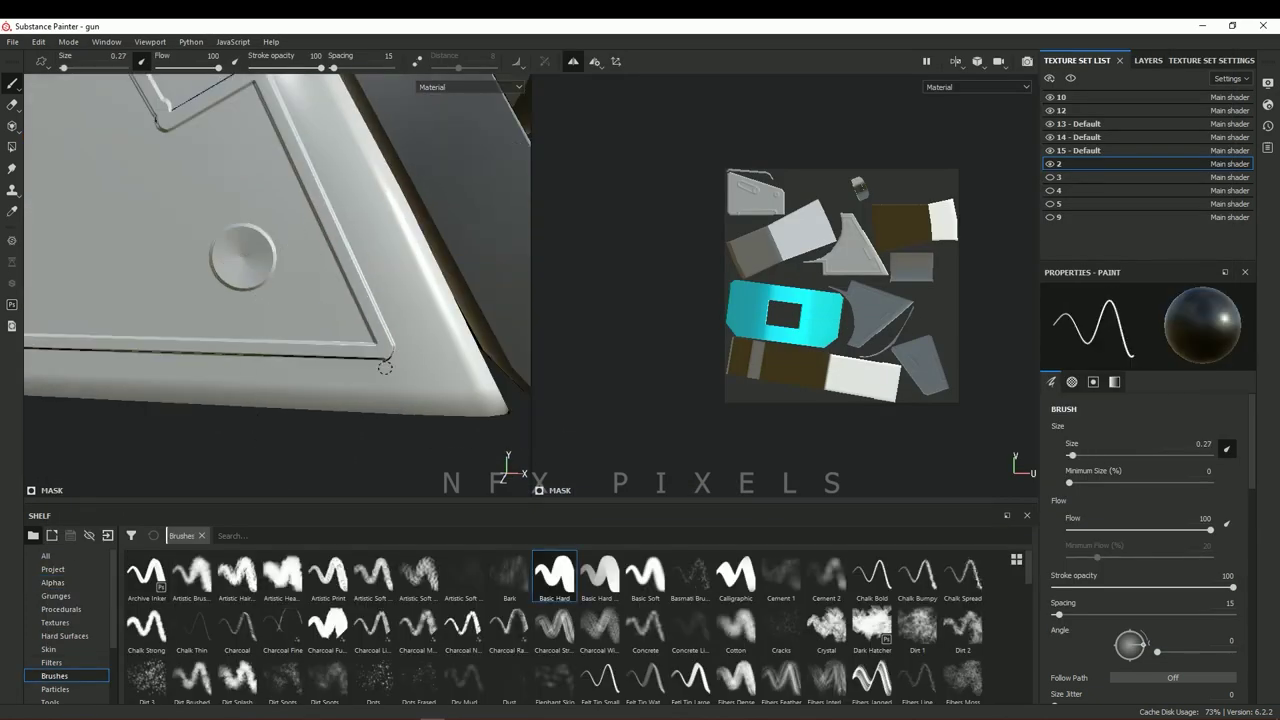
Zoom out to the full gun, compare with the concept art, and select texture set 3
mouse_move(385, 368)
alt+mouse_down()
mouse_move(300, 300)
mouse_move(250, 280)
alt+mouse_up()
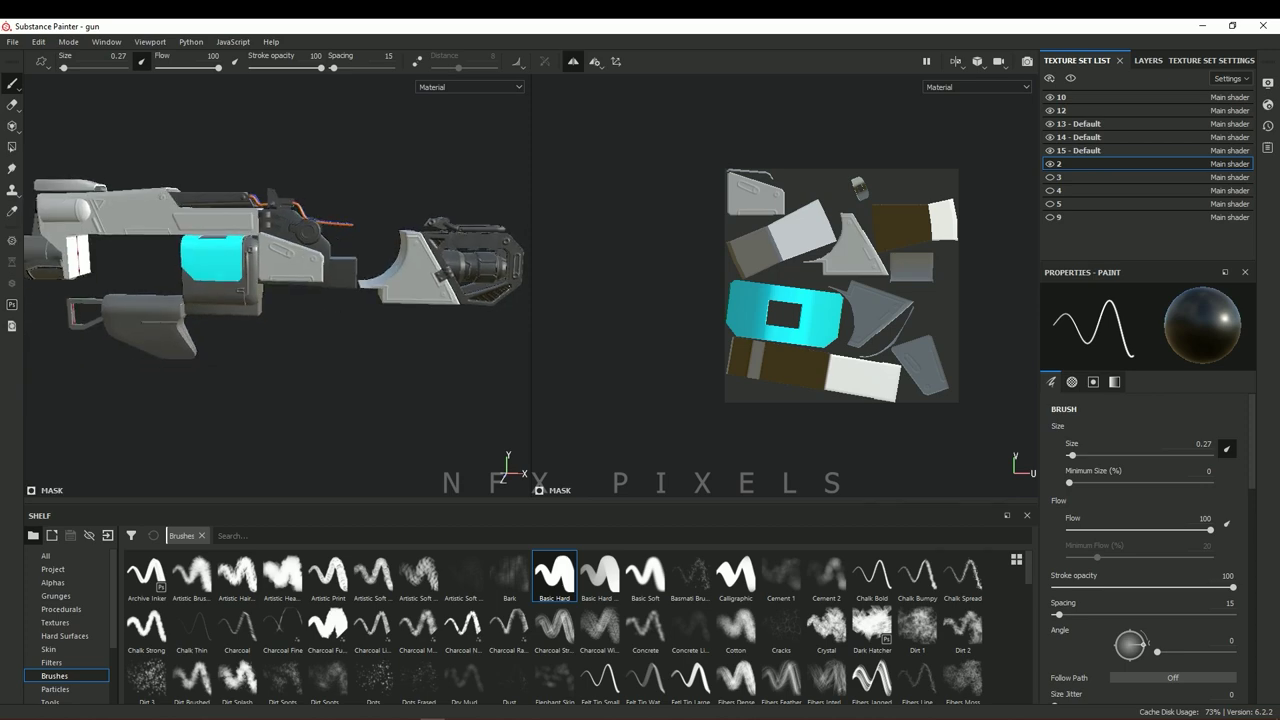
key(alt+Tab)
key(alt+Tab)
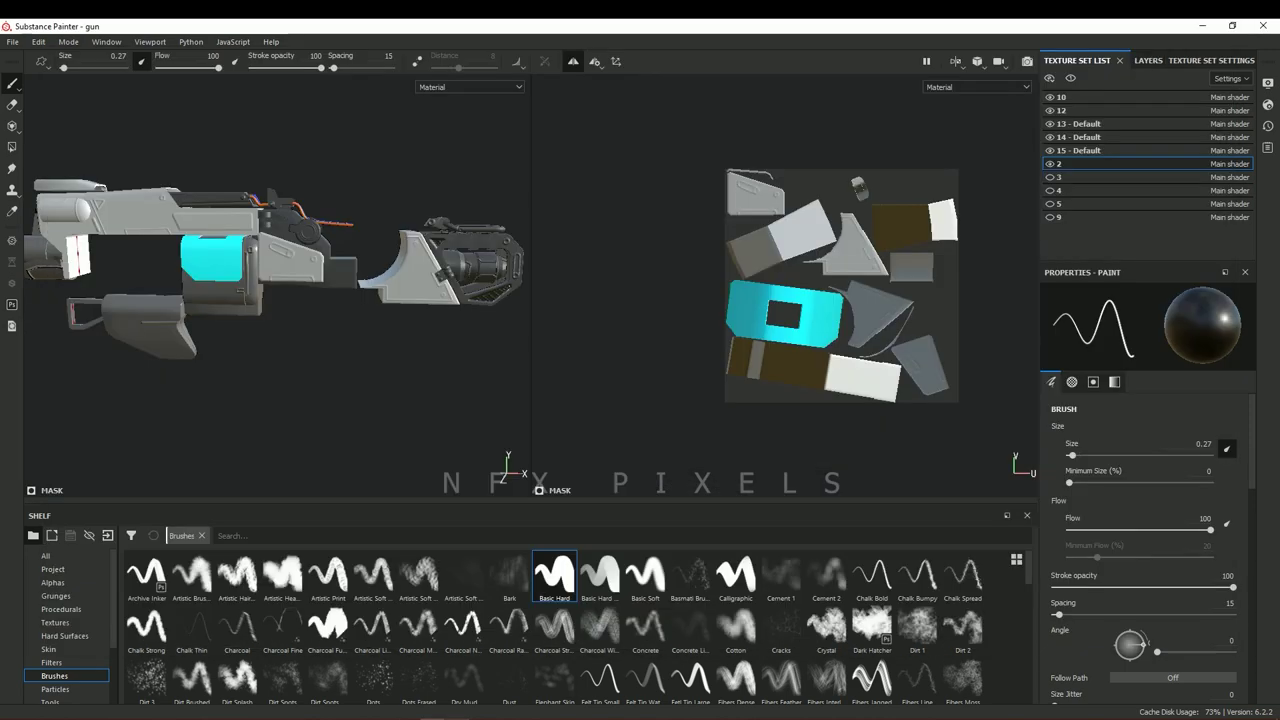
click(1080, 177)
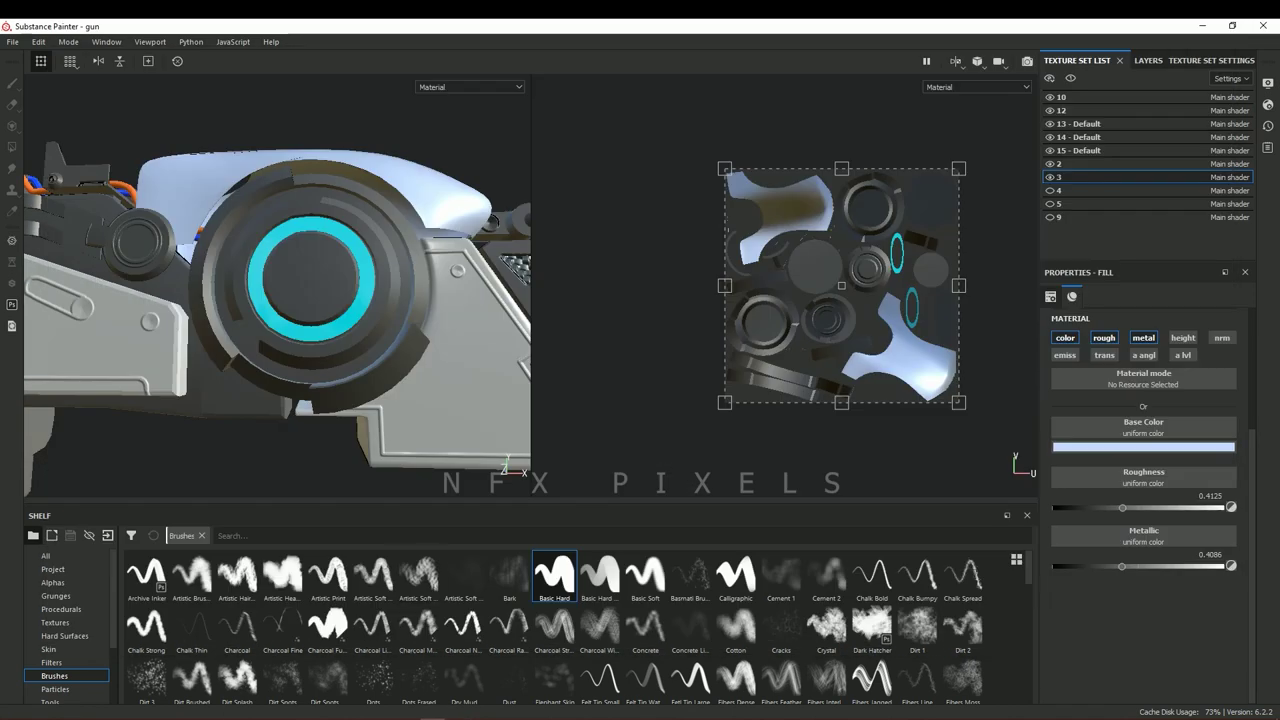
Paint height lines around the cyan ring part, then select the orange grip's texture set
click(1148, 60)
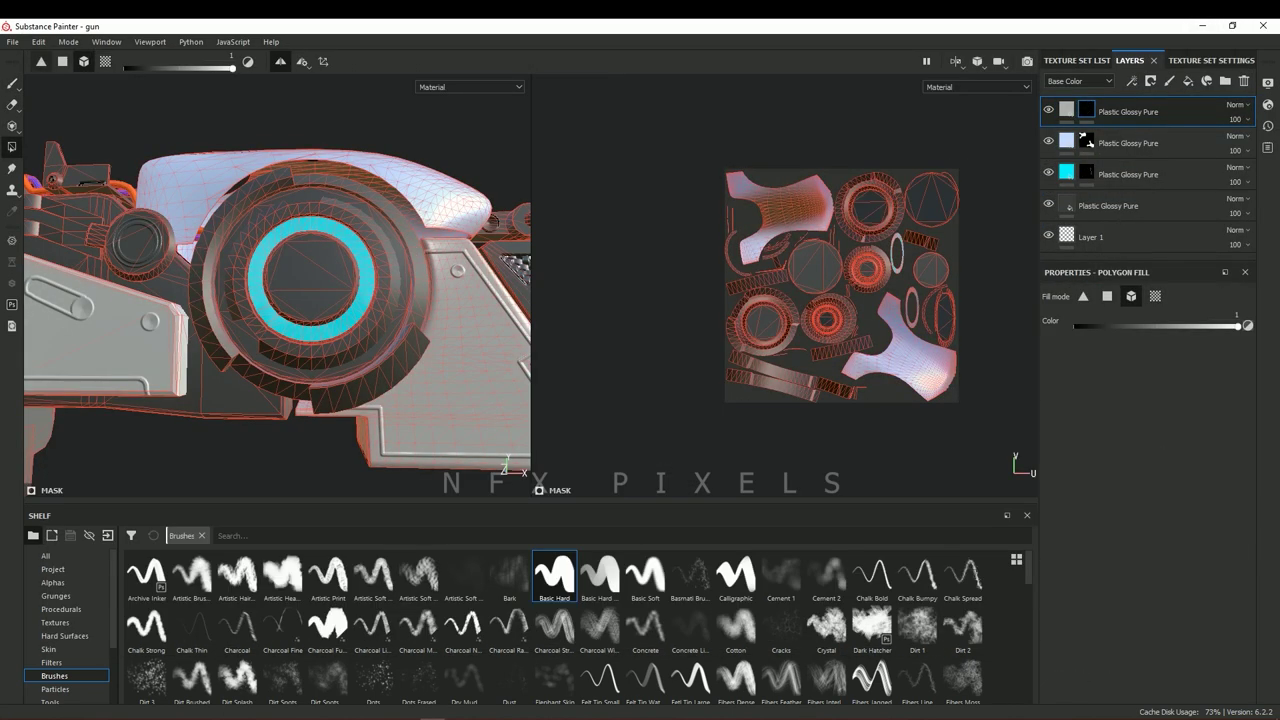
alt+drag(277, 285, 320, 300)
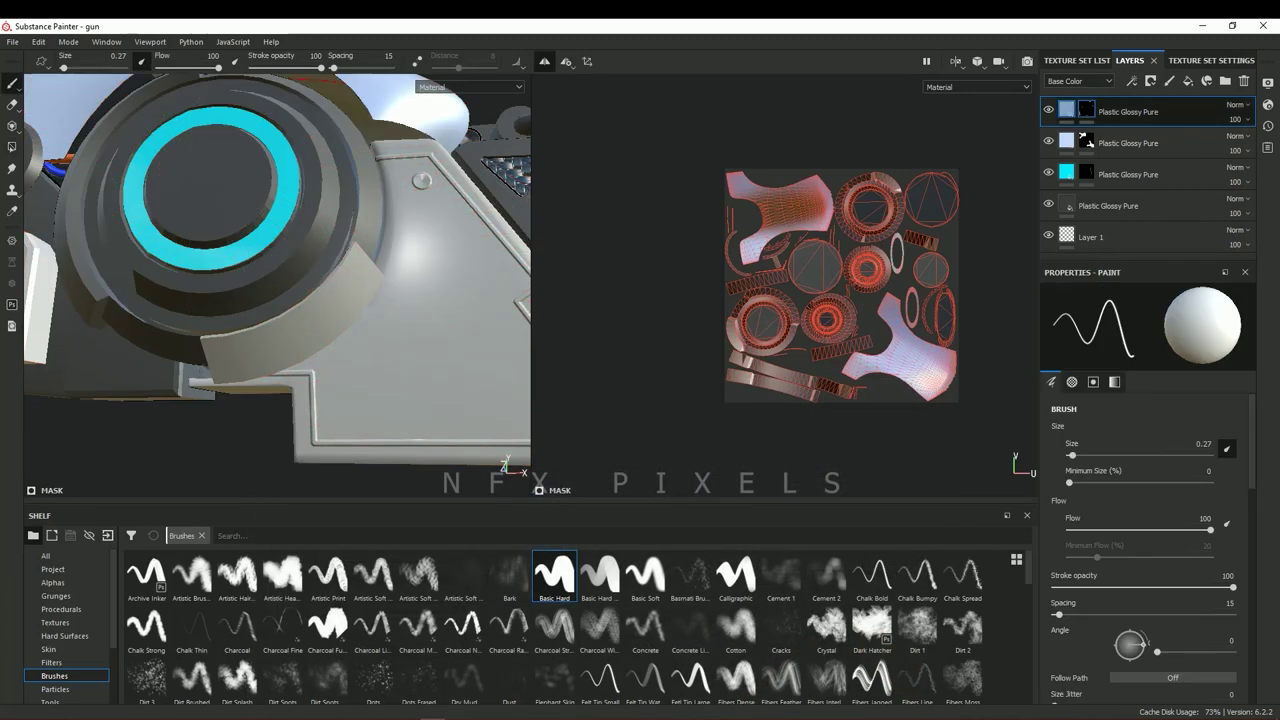
alt+drag(225, 327, 128, 338)
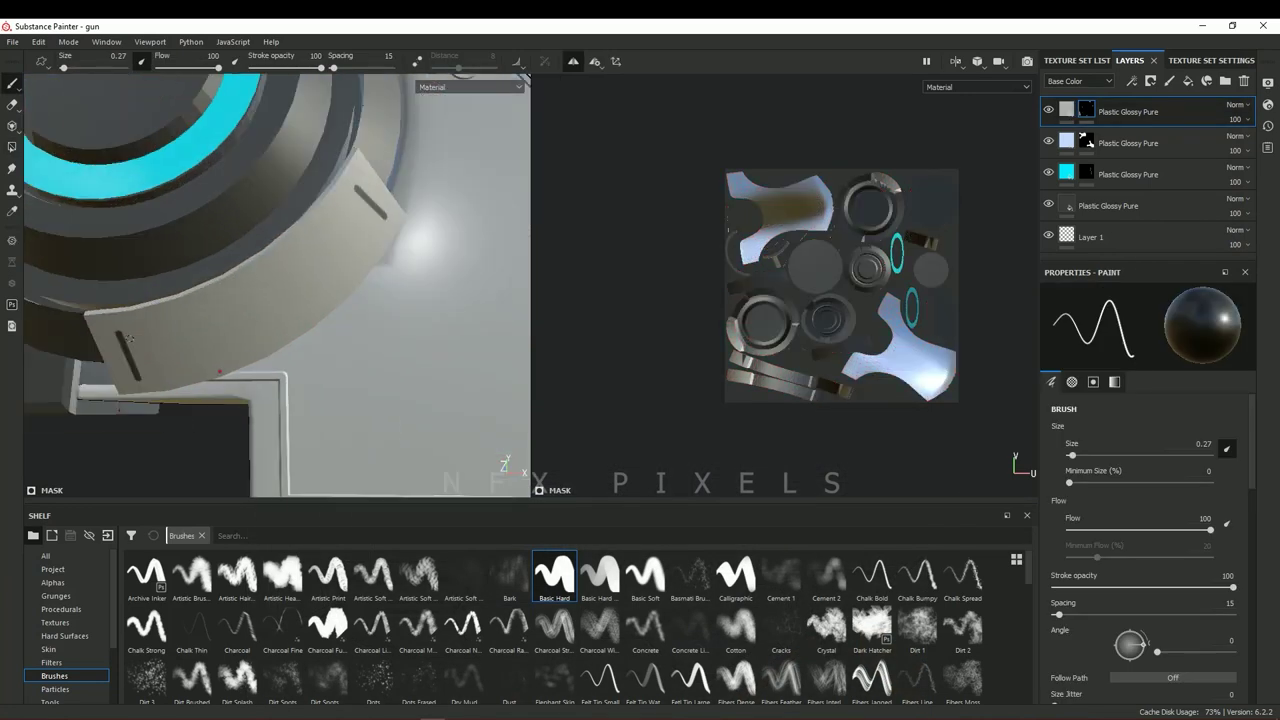
right_click(357, 190)
click(120, 420)
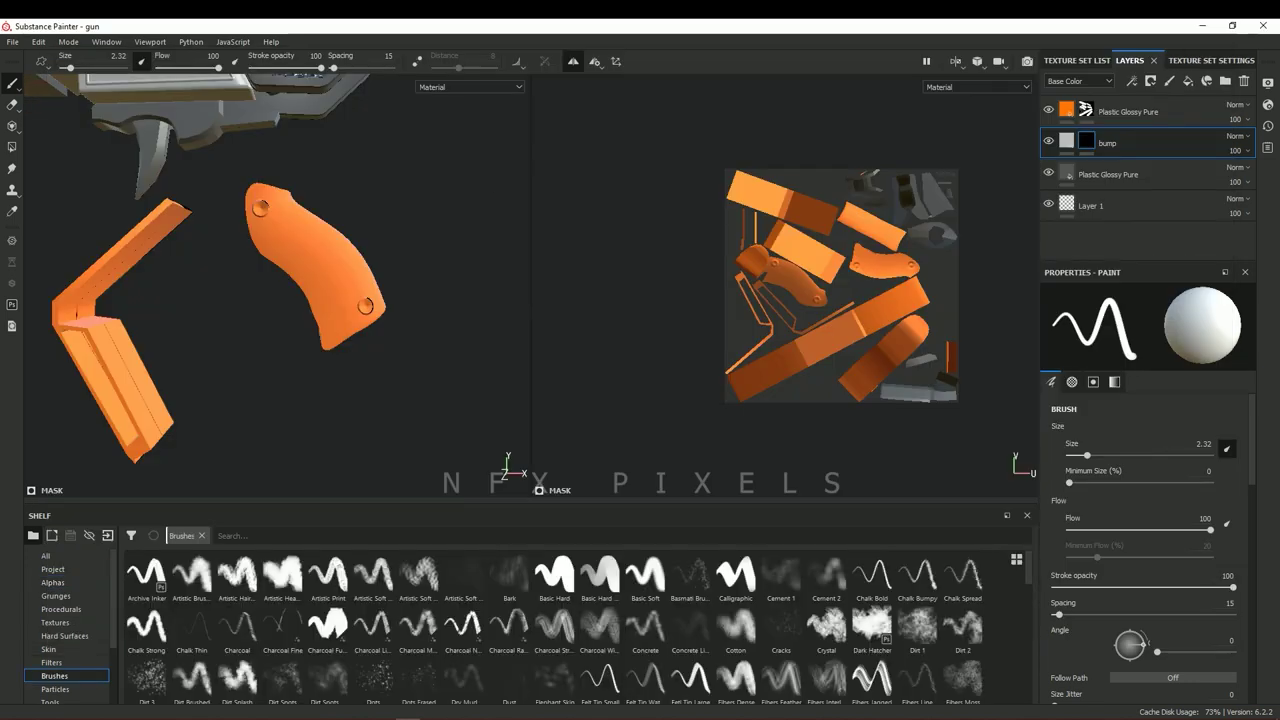
Engrave a recessed border along the orange grip's edge and around its screw circles
key(bracketleft)
key(bracketleft)
scroll(262, 205, up, 5)
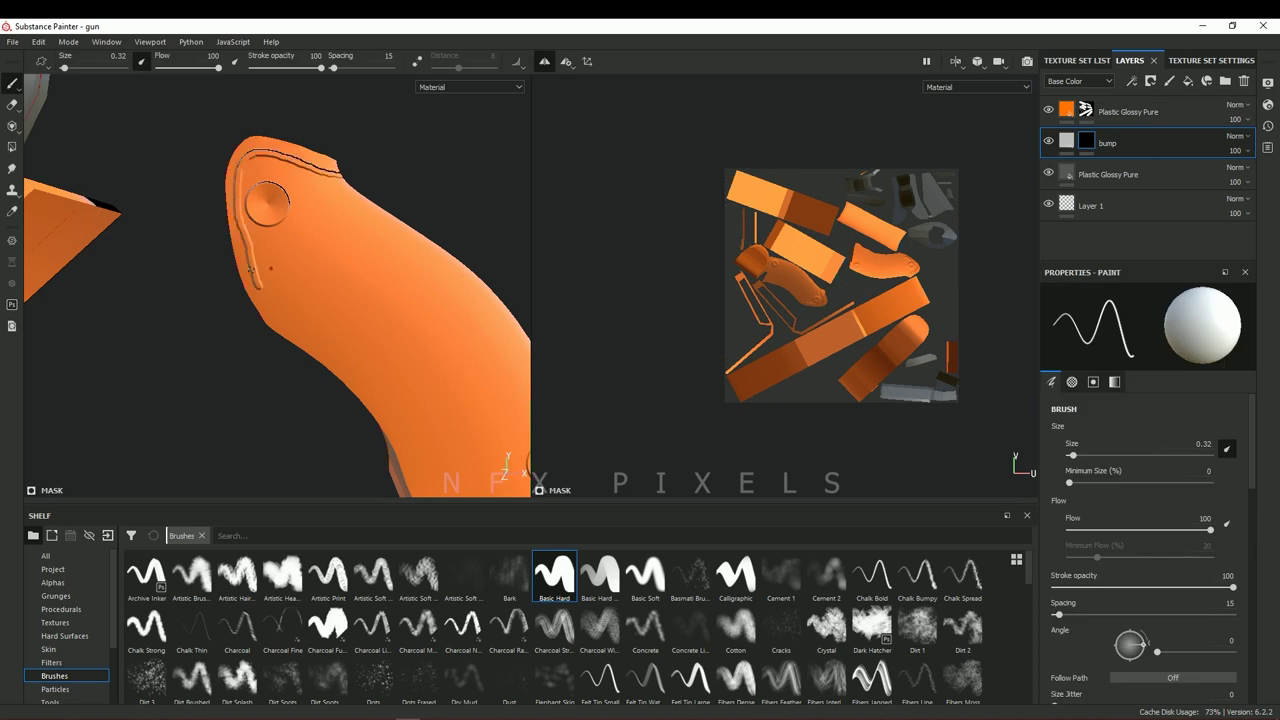
mouse_move(250, 269)
alt+middle_down()
mouse_move(203, 201)
mouse_move(257, 215)
alt+middle_up()
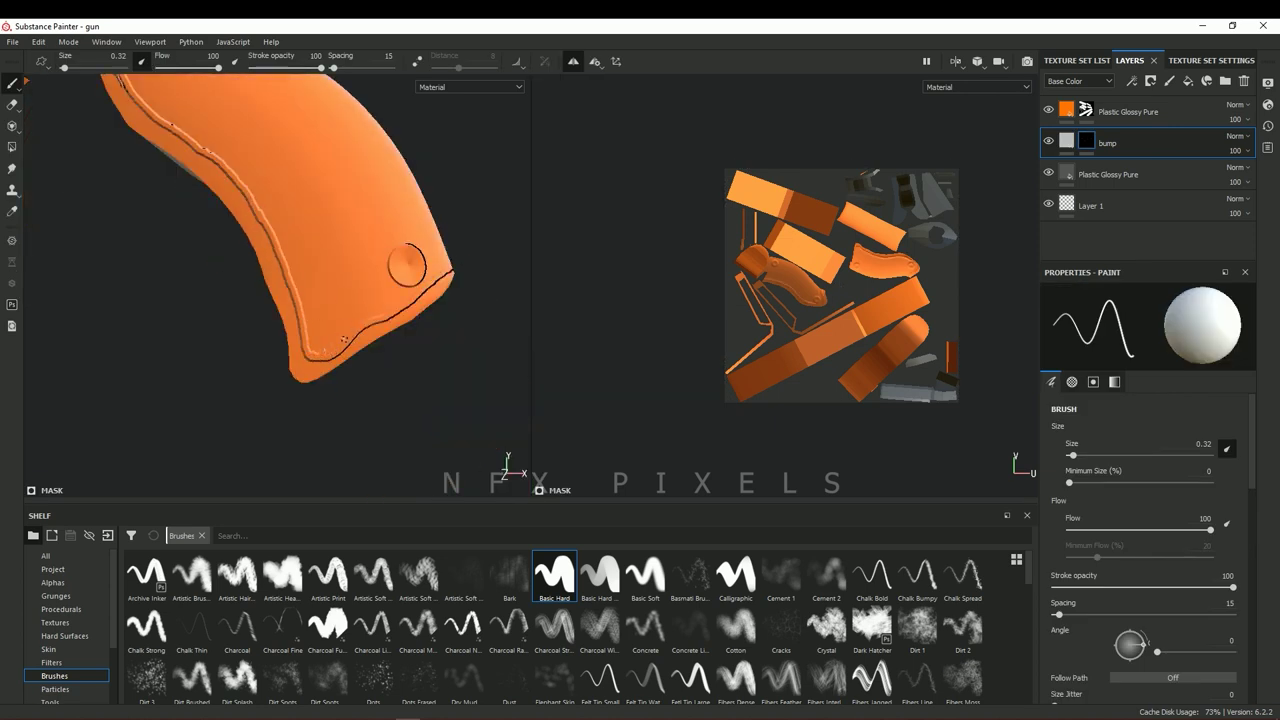
scroll(330, 355, down, 3)
scroll(330, 355, up, 2)
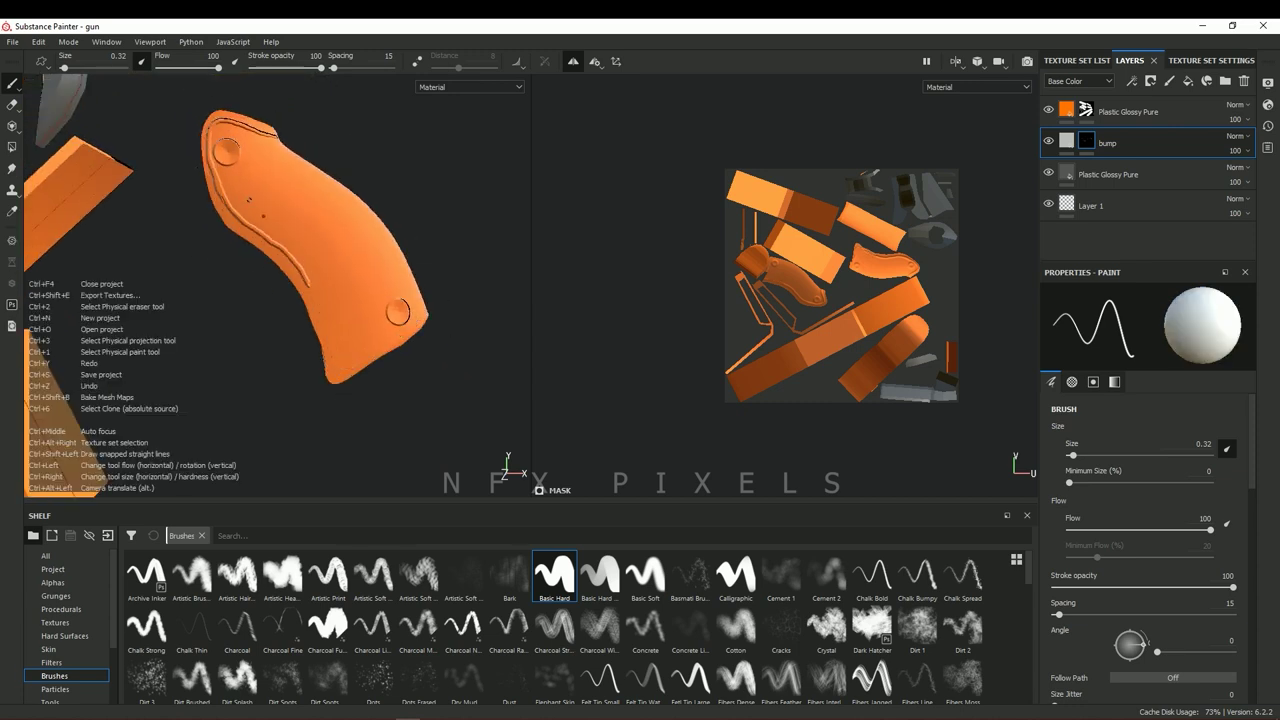
scroll(330, 300, down, 2)
scroll(330, 300, down, 3)
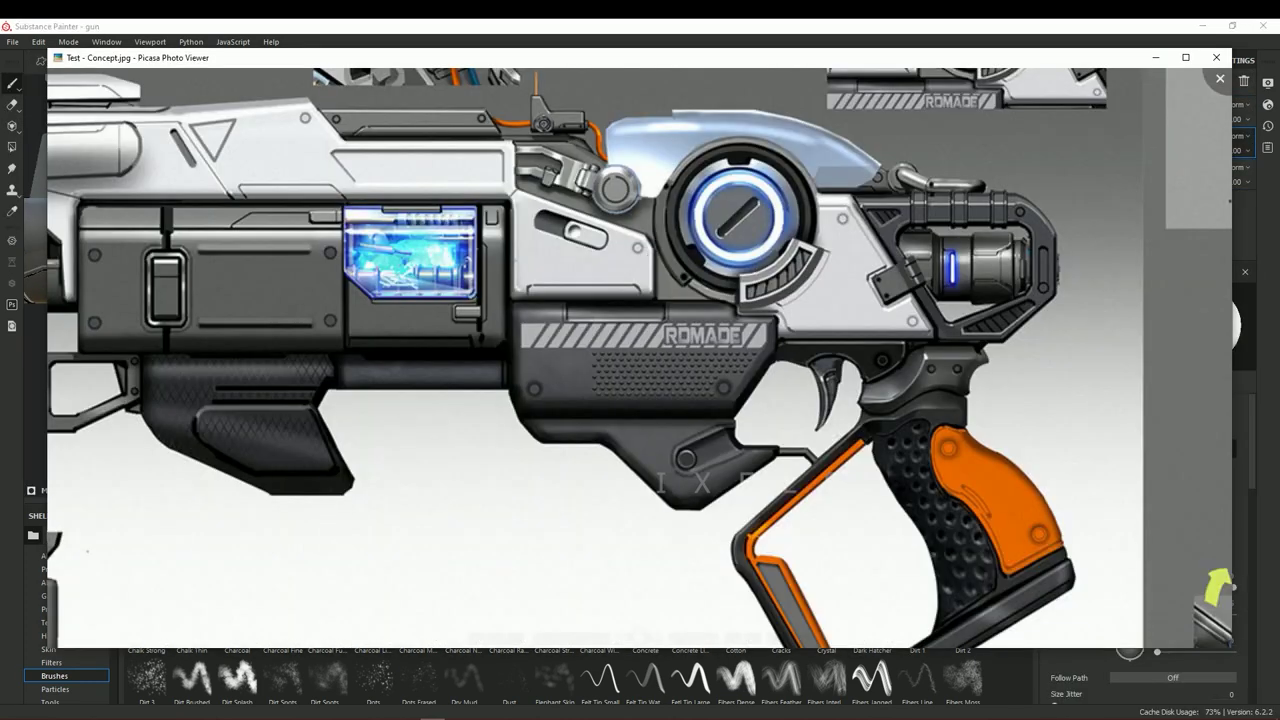
Paint recessed height details across the dark side panel, then browse materials in 3D-only view
scroll(271, 320, up, 5)
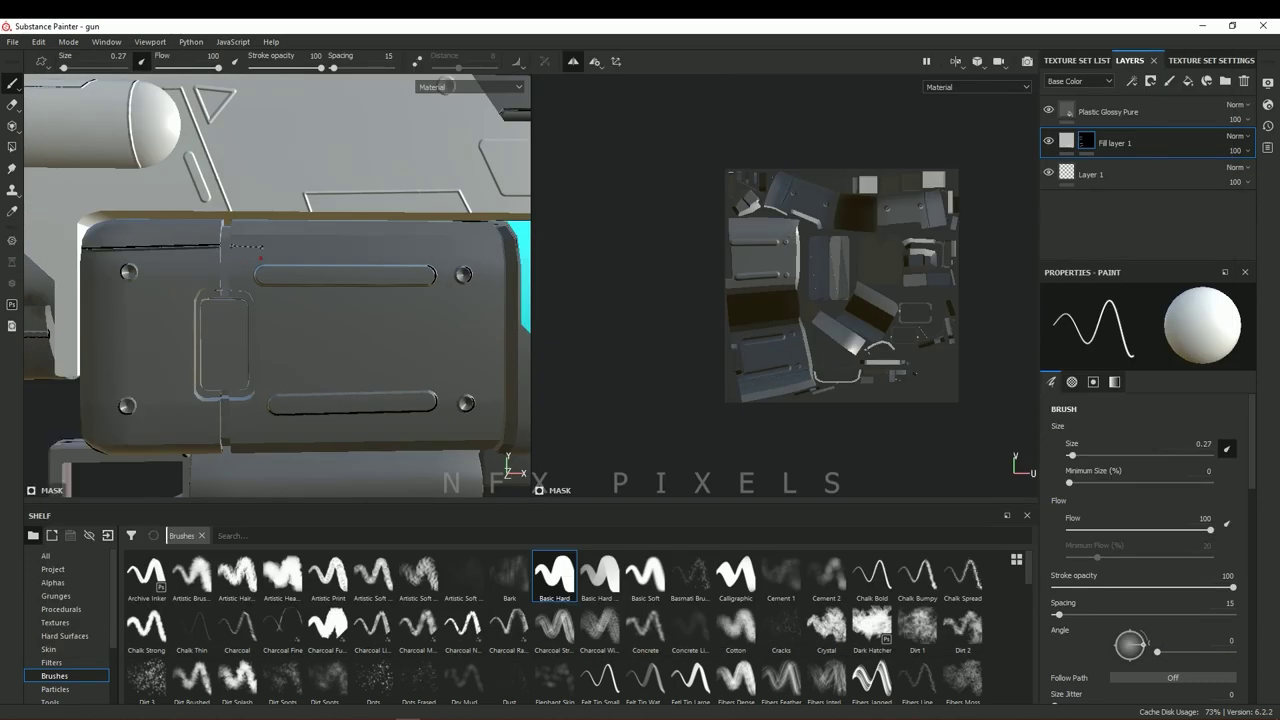
alt+drag(260, 258, 366, 141)
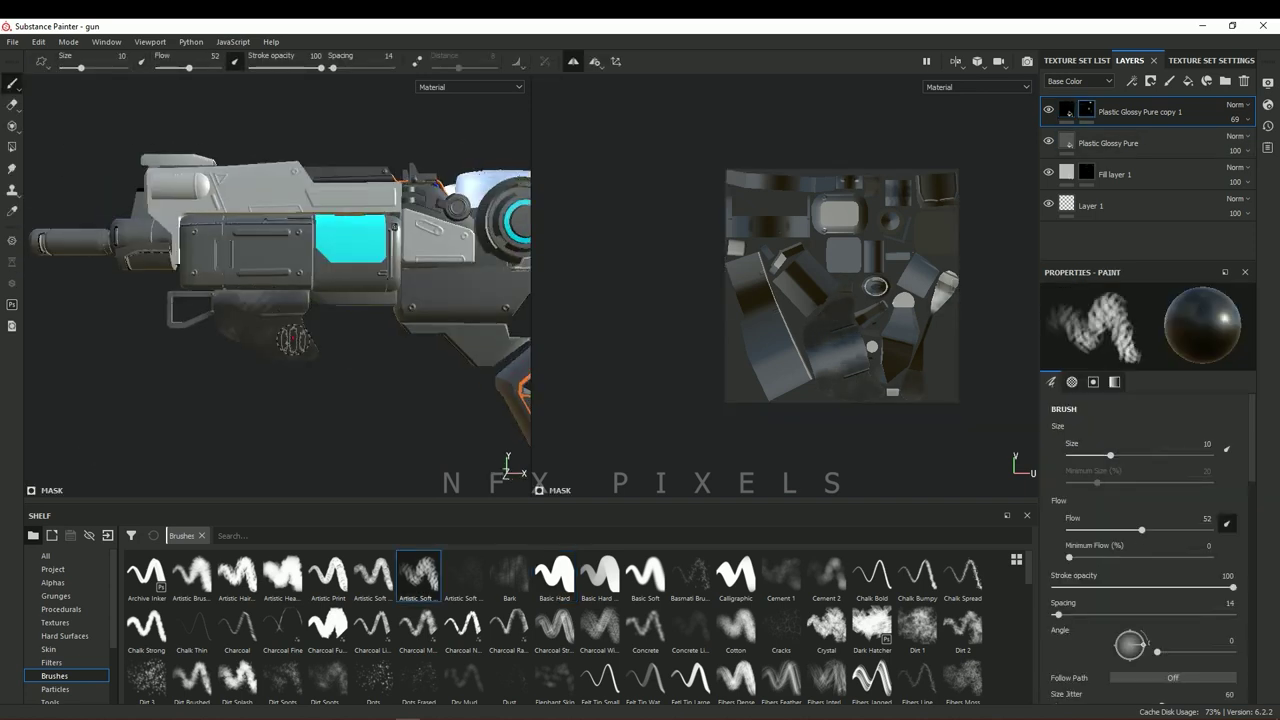
mouse_move(113, 318)
alt+mouse_down()
mouse_move(331, 366)
mouse_move(343, 357)
alt+mouse_up()
key(F2)
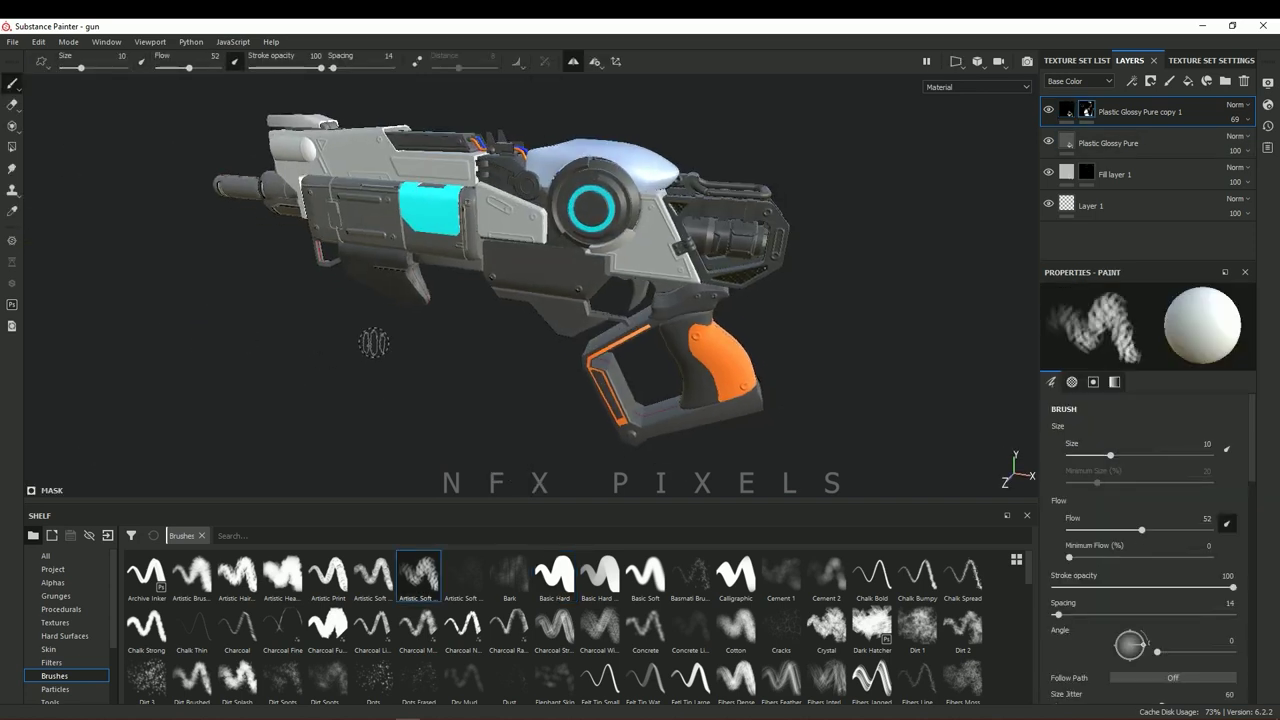
scroll(65, 650, down, 2)
click(57, 636)
Add an Iron Diamond Armor layer, masked by polygon fill to the dark grip faces
drag(780, 675, 1150, 112)
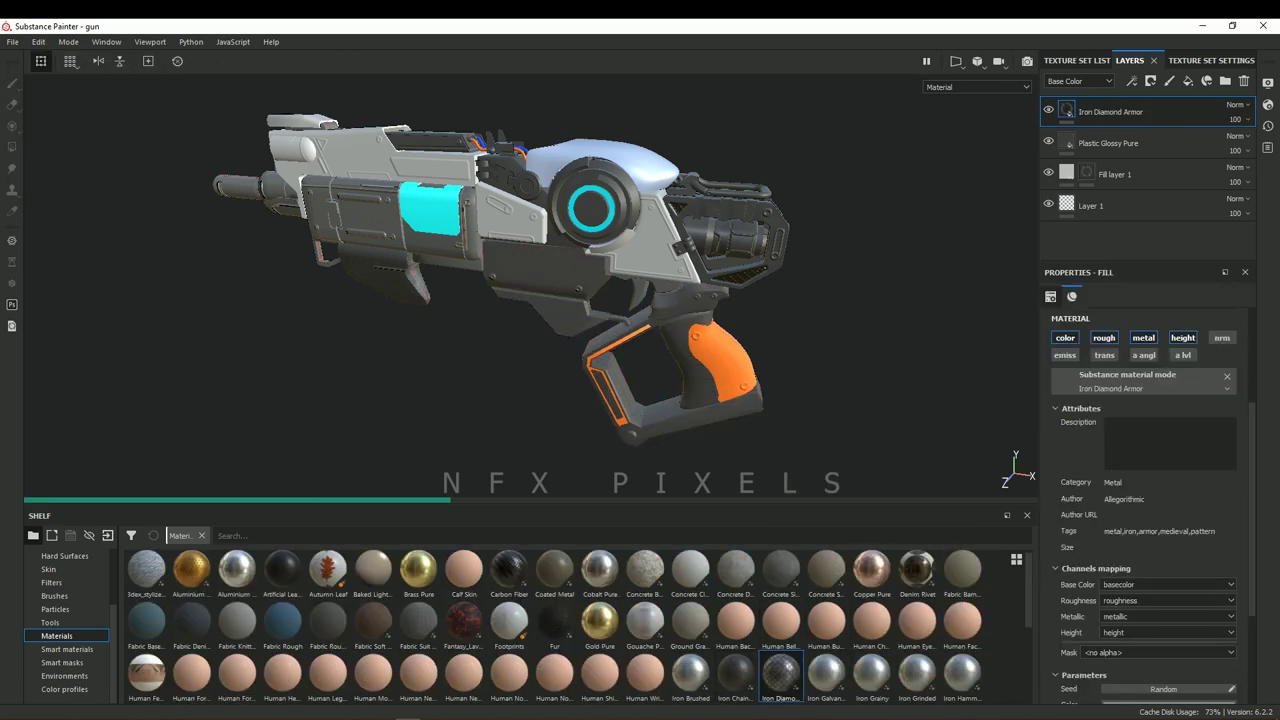
key(F1)
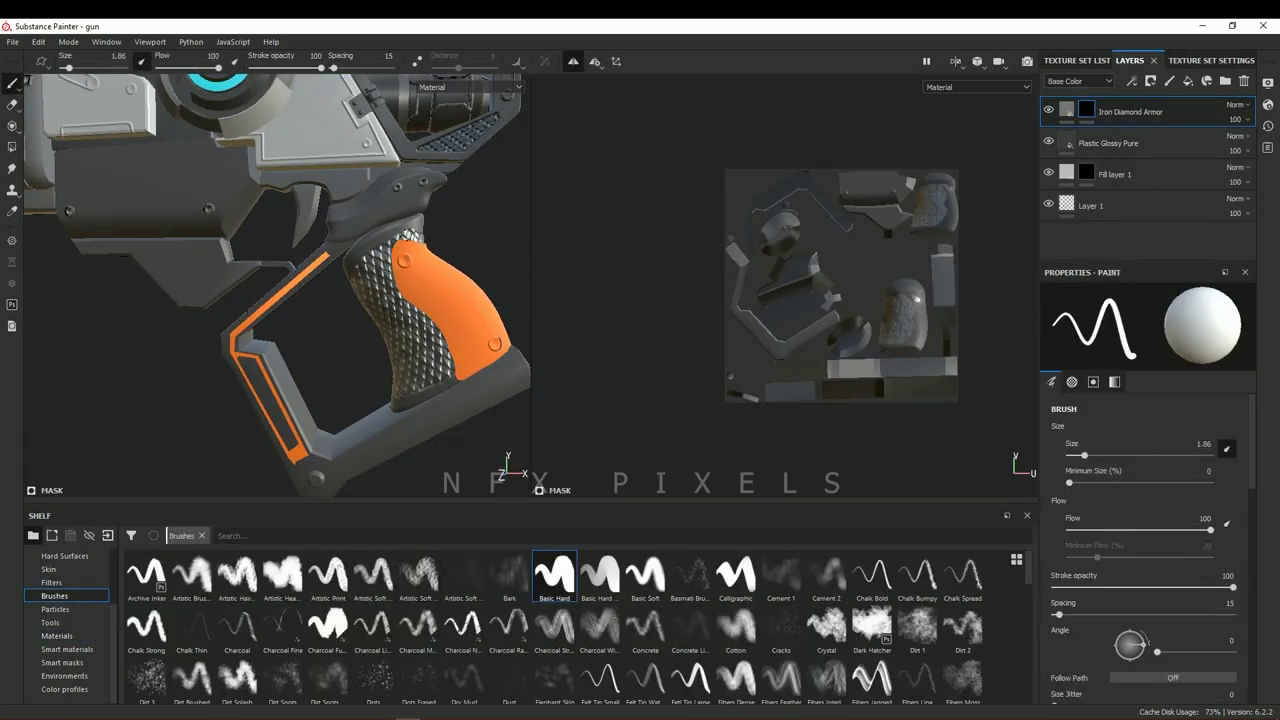
key(4)
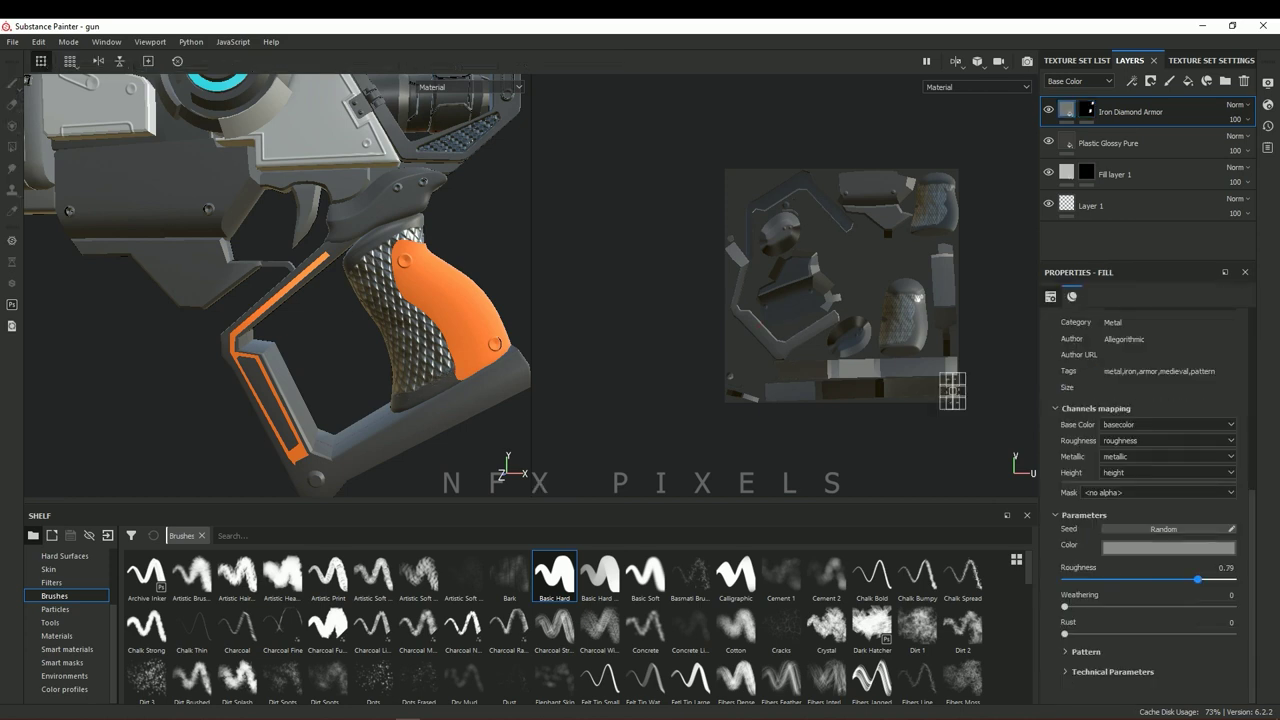
click(928, 386)
key(f)
key(F2)
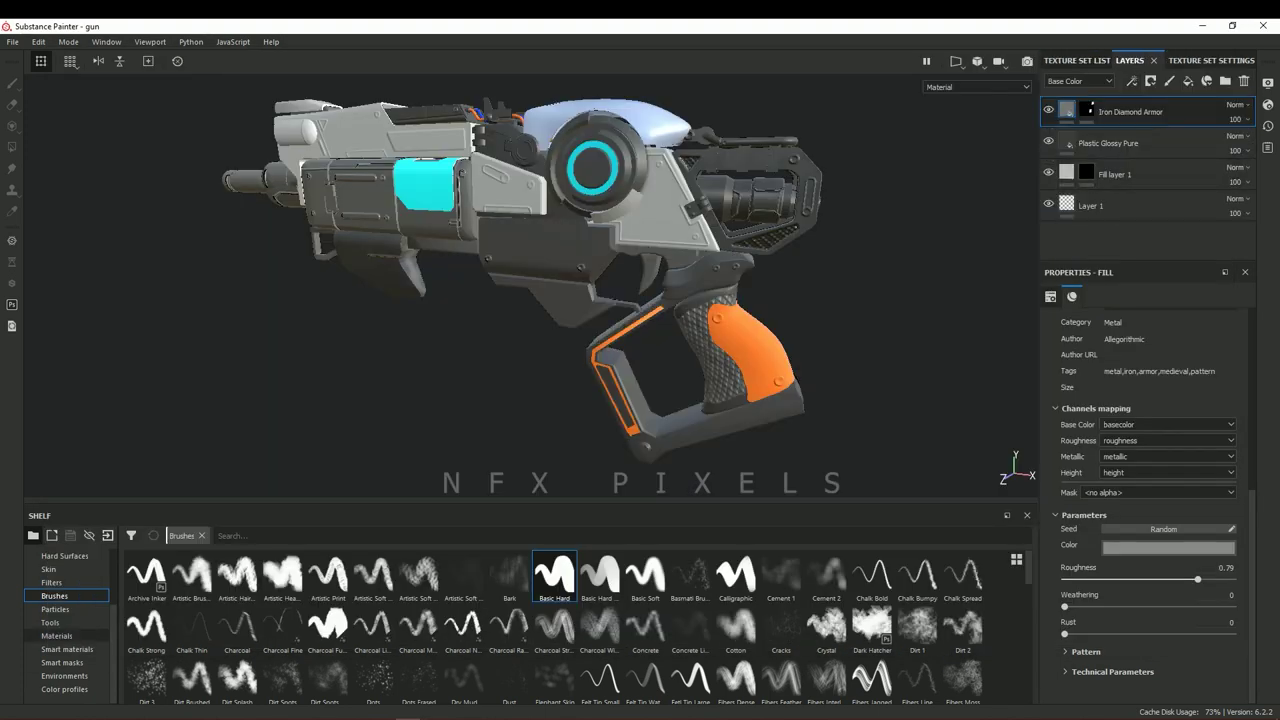
Add a Plastic Glossy Pure layer on top and paint a light grey stripe on the body
click(56, 635)
drag(509, 625, 650, 330)
click(11, 83)
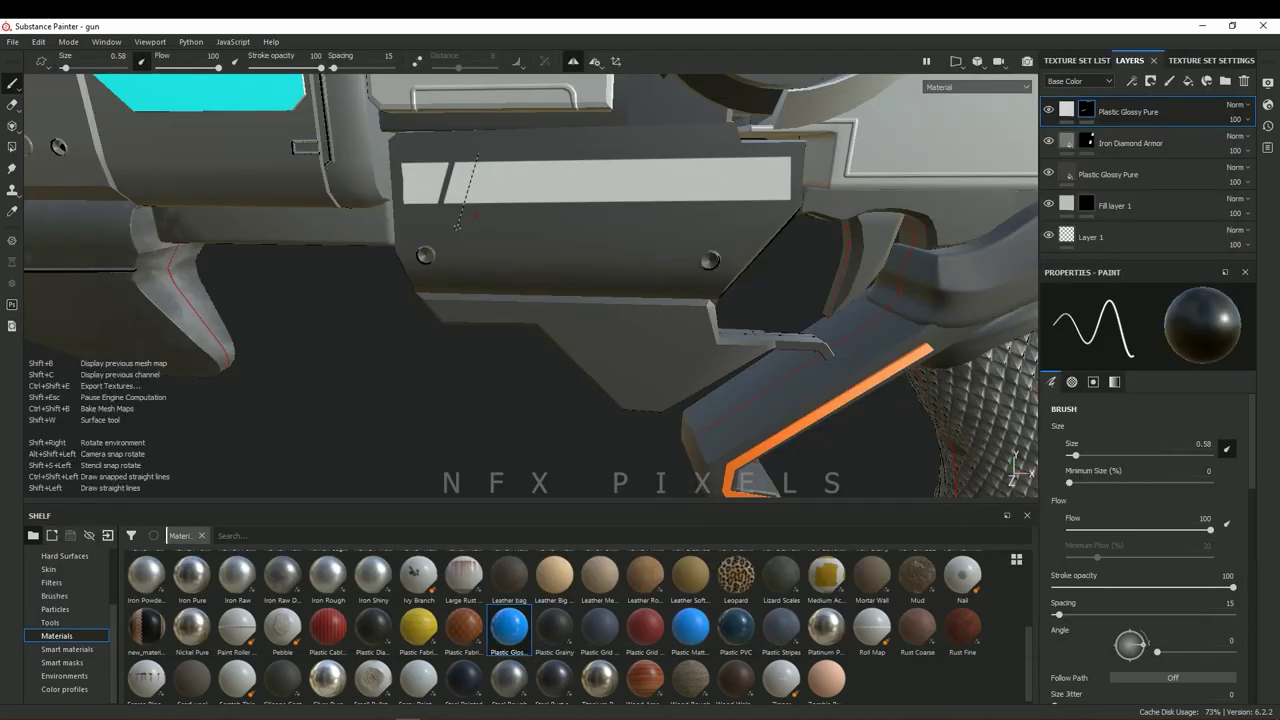
Paint five slanted dark cut-outs on the grey stripe, then frame the gun and hide the UI
alt+middle_drag(538, 187, 451, 212)
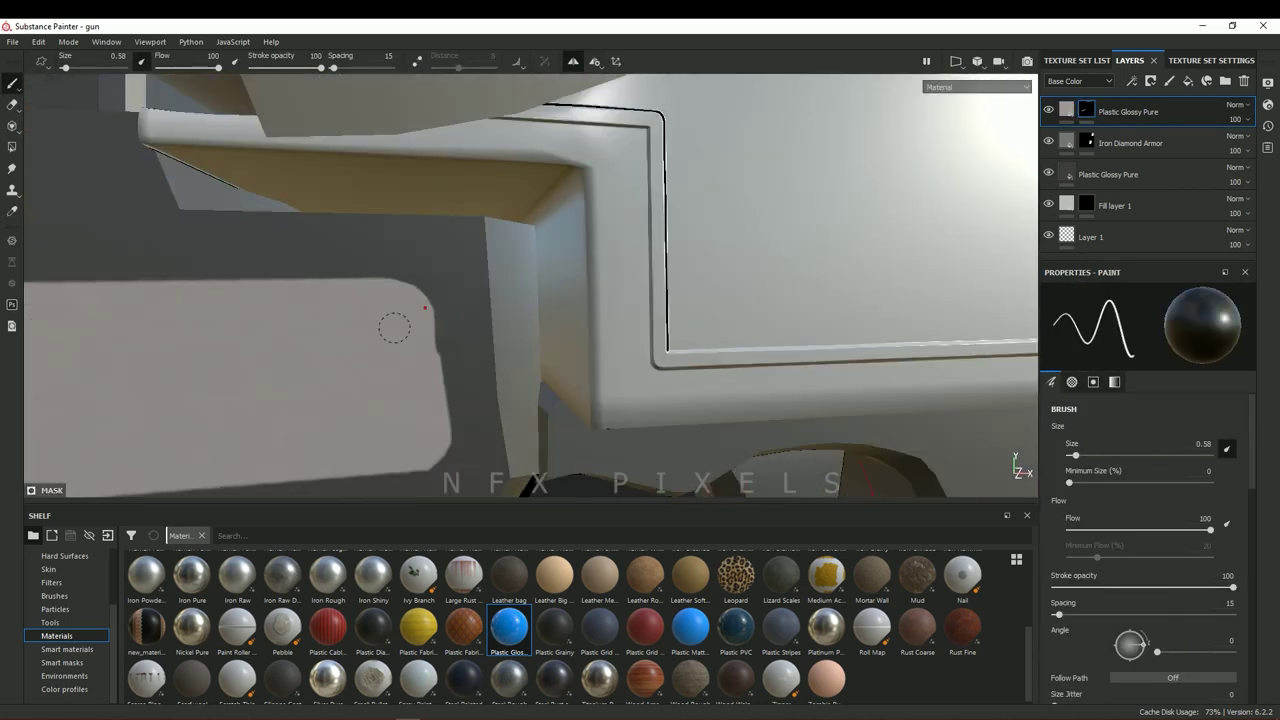
scroll(296, 347, up, 2)
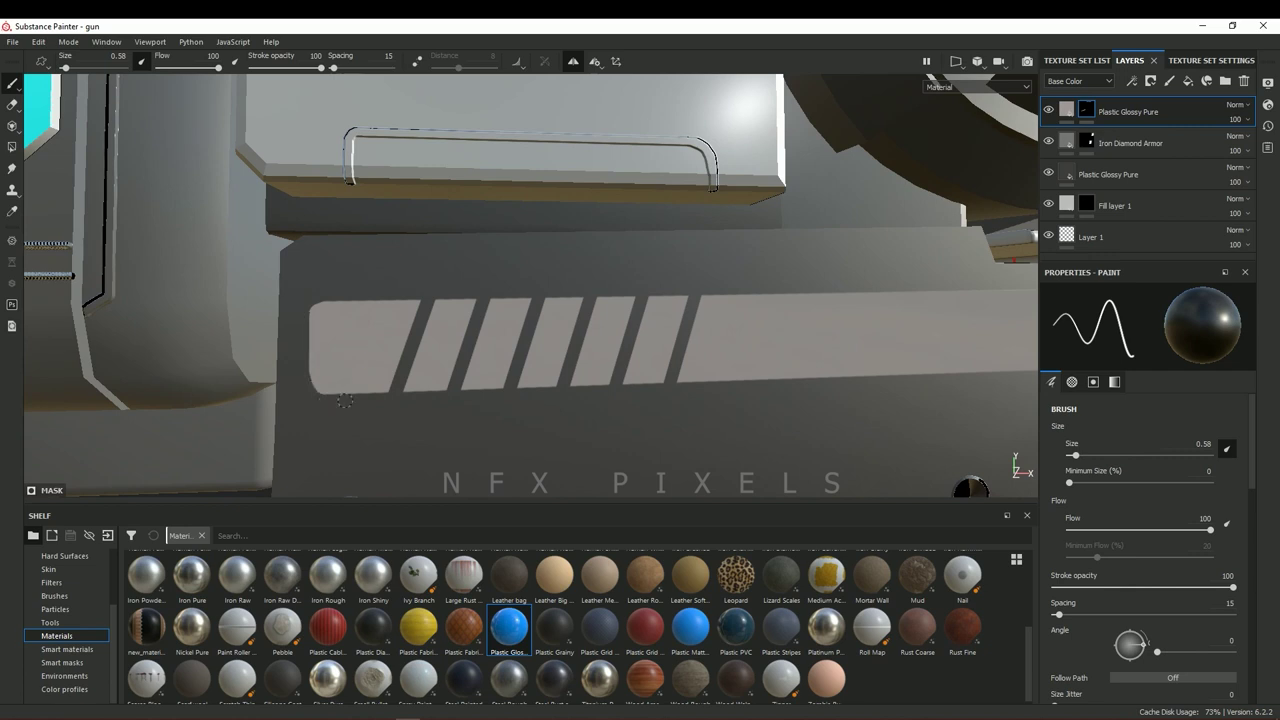
alt+drag(344, 400, 473, 325)
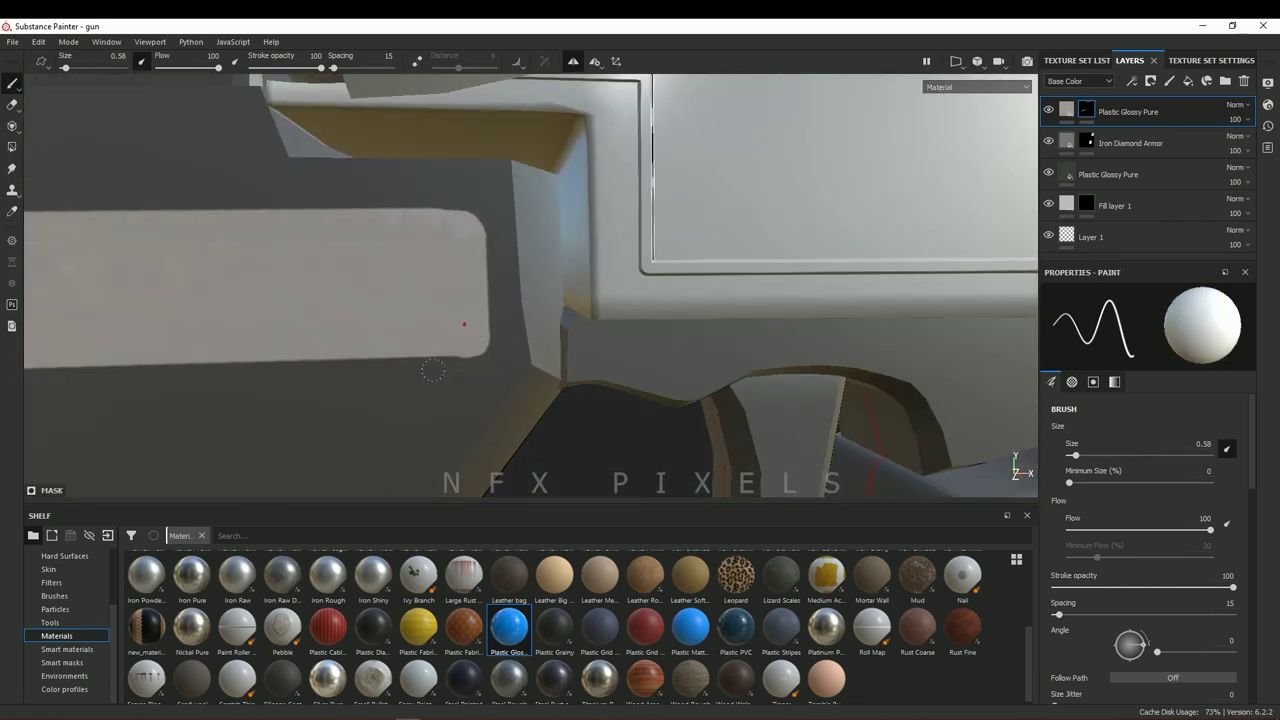
key(f)
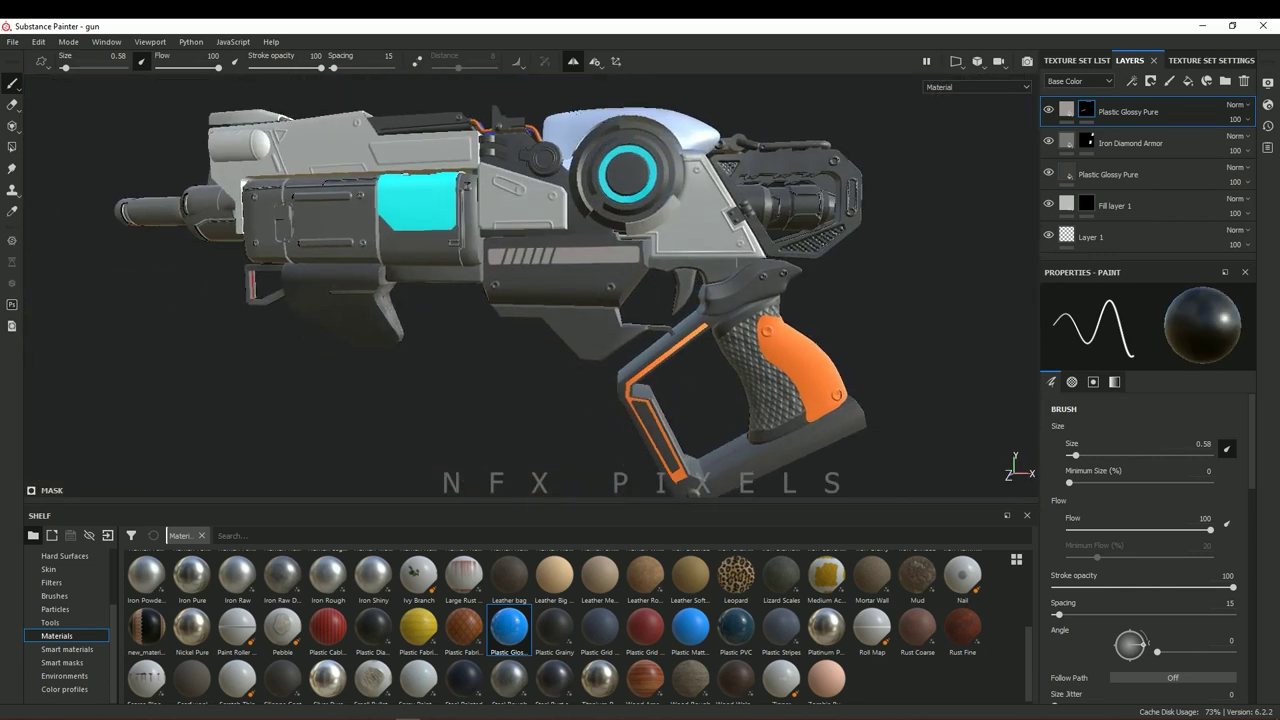
key(Tab)
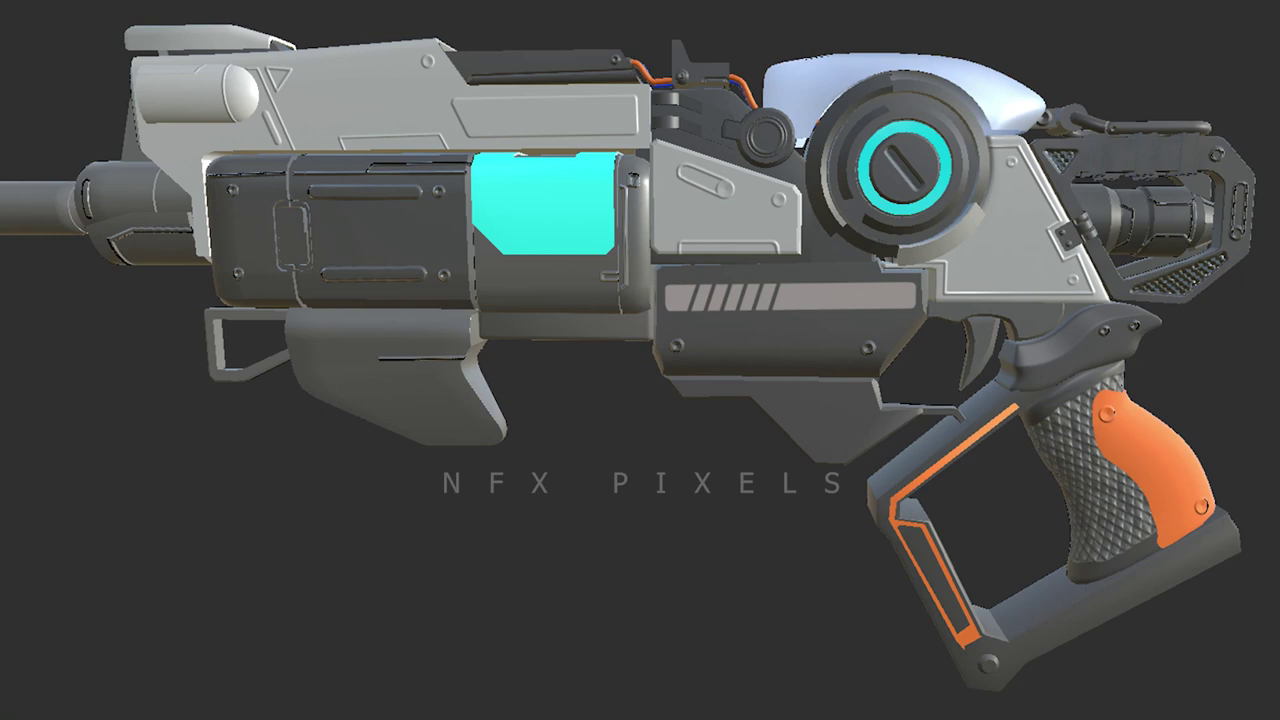